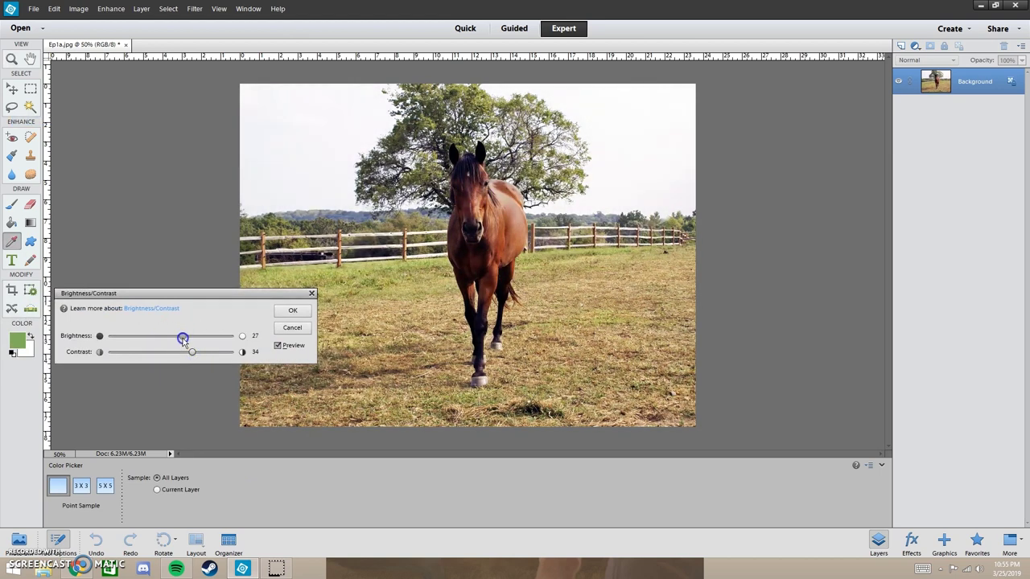
# - Compare the photo with and without the preview, and apply Brightness 16 and Contrast 34
pyautogui.click(277, 346)
pyautogui.click(277, 346)
pyautogui.click(277, 346)
pyautogui.click(277, 346)
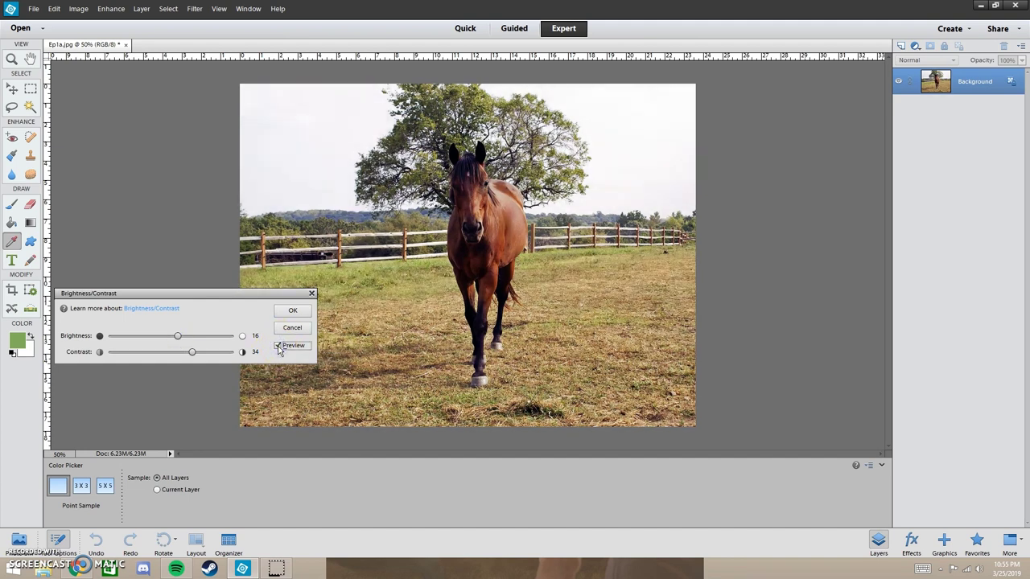
pyautogui.click(292, 311)
# - Apply Reduce Noise with Strength 4, Preserve Details 3%, Reduce Color Noise 100% and Remove JPEG Artifact enabled
pyautogui.press('z')
pyautogui.click(202, 487)
pyautogui.click(467, 232)
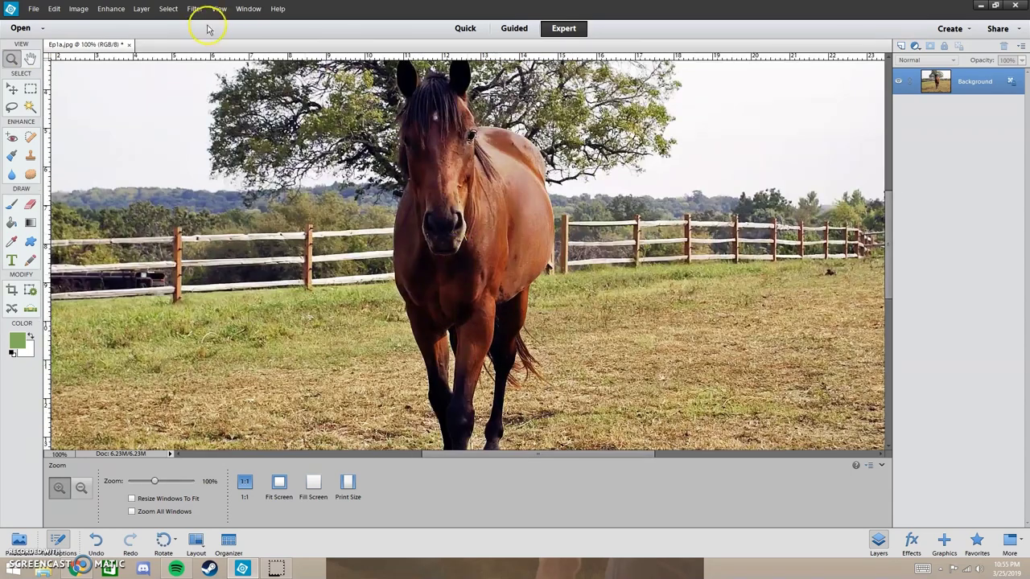
pyautogui.click(195, 9)
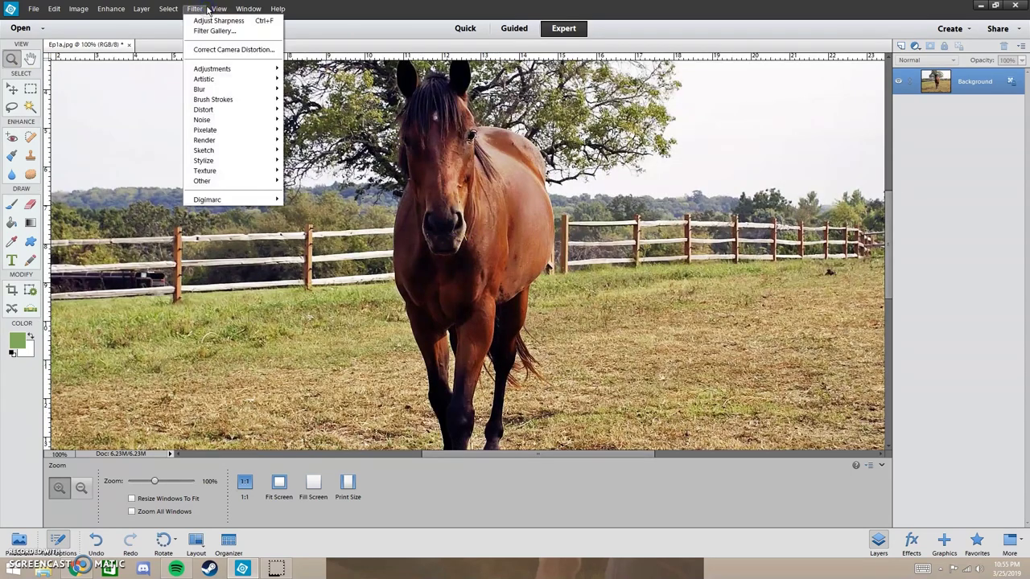
pyautogui.moveTo(214, 119)
pyautogui.click(149, 157)
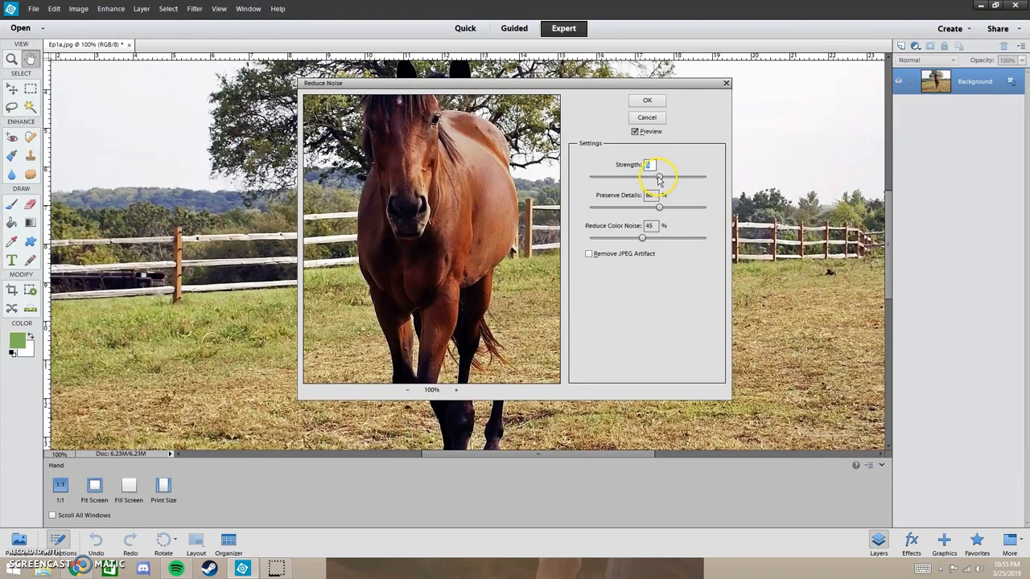
pyautogui.click(713, 184)
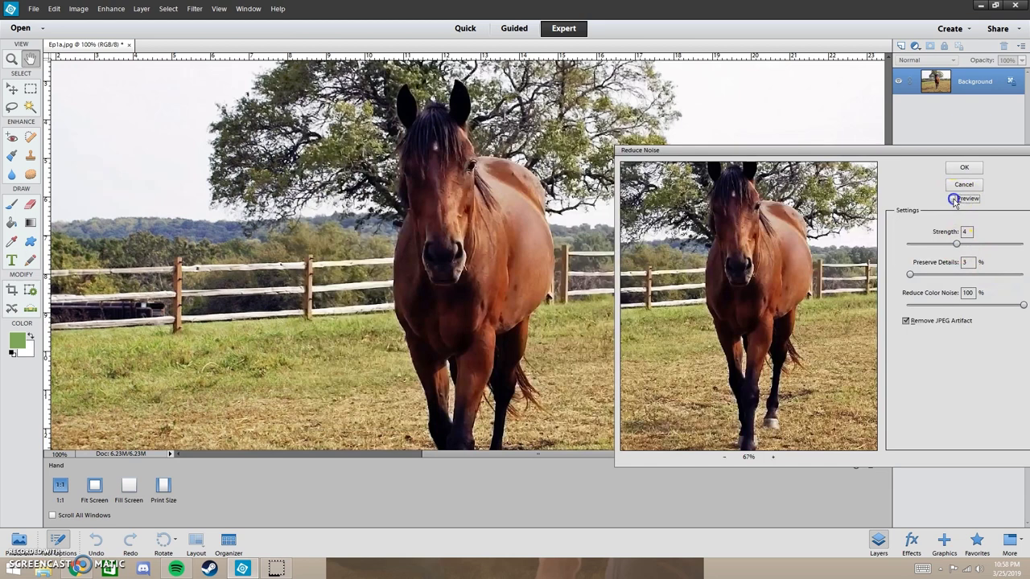
pyautogui.click(964, 167)
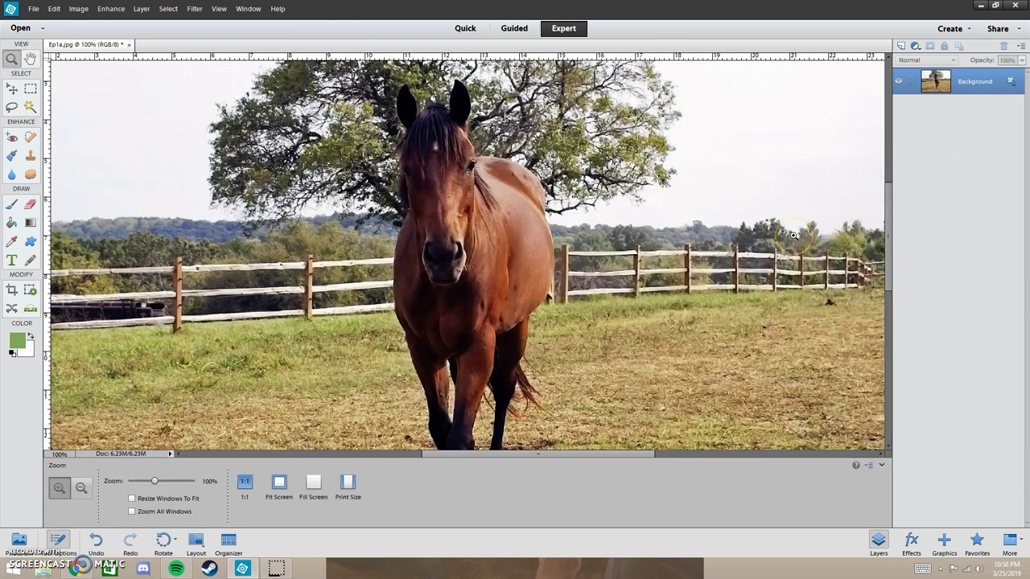
# - Examine the noise-reduced photo as a whole at 50% magnification
pyautogui.click(81, 487)
pyautogui.click(437, 262)
pyautogui.click(439, 267)
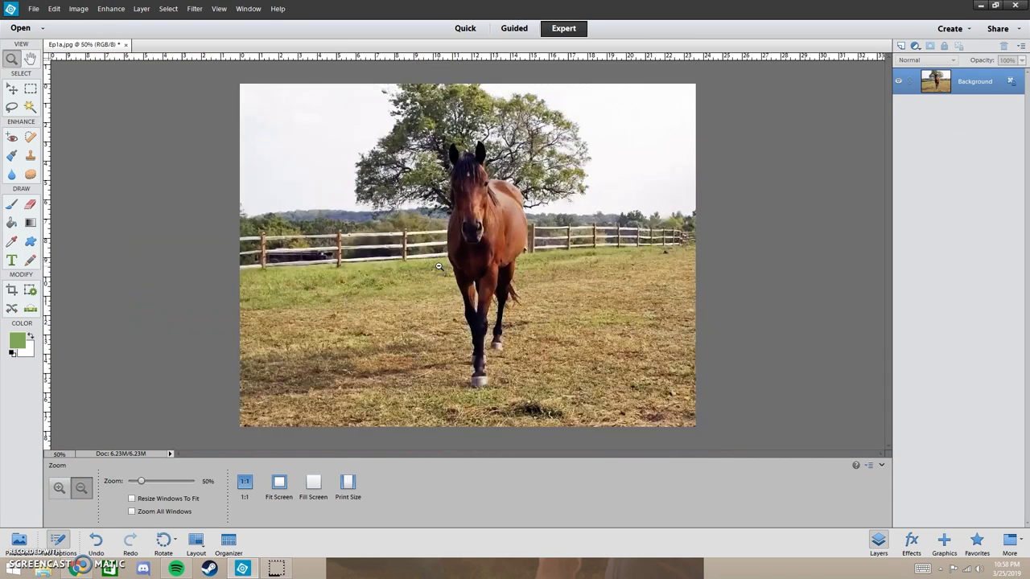
pyautogui.click(480, 281)
pyautogui.click(444, 373)
pyautogui.click(444, 373)
# - Quick-select the fence background and grass bordering the horse's chest and upper front leg on the photo's left side, using a 13 px brush
pyautogui.click(58, 488)
pyautogui.click(539, 177)
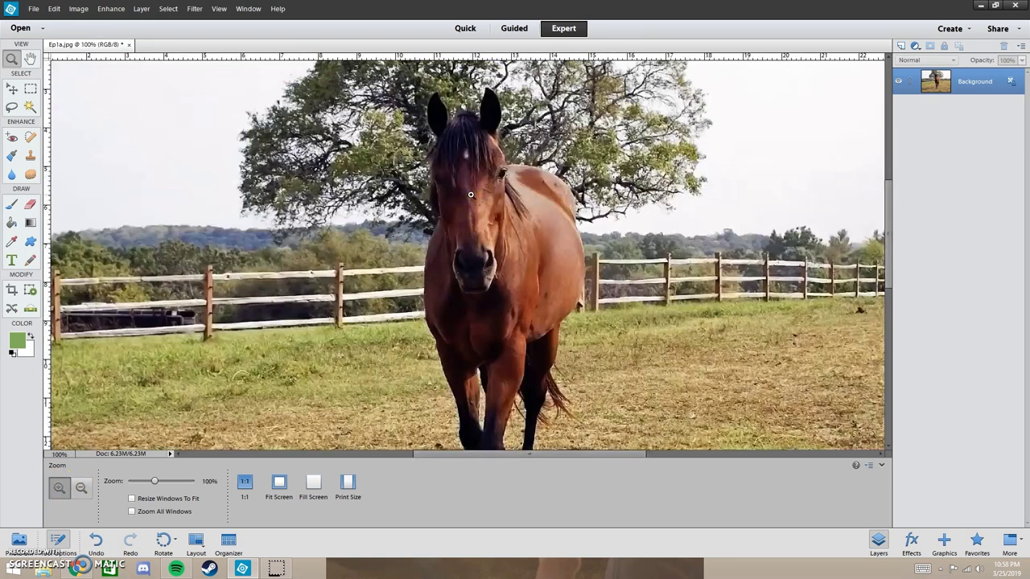
pyautogui.click(471, 194)
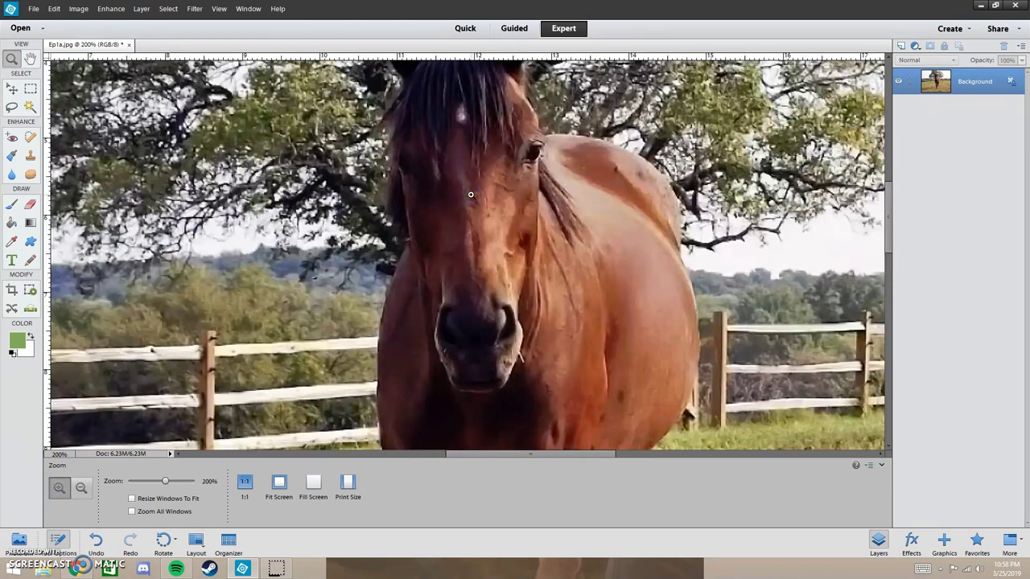
pyautogui.click(28, 108)
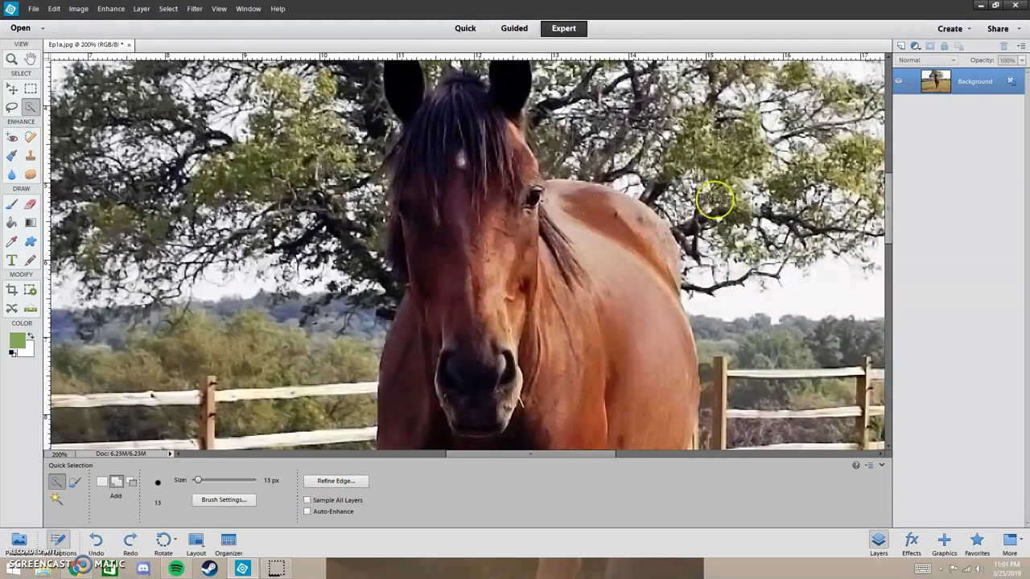
pyautogui.scroll(-5, 805, 210)
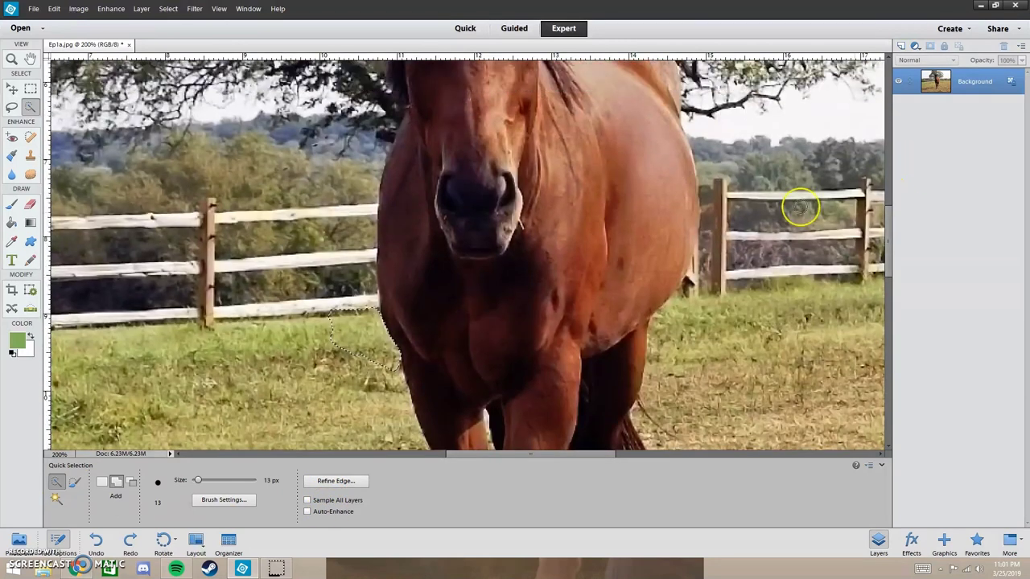
pyautogui.moveTo(365, 197); pyautogui.dragTo(367, 306)
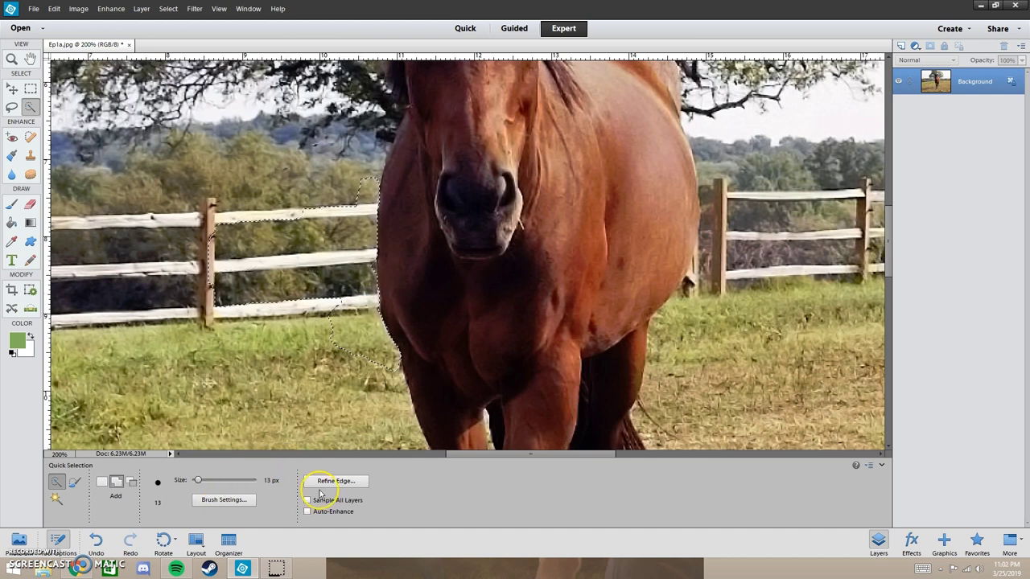
pyautogui.moveTo(366, 265)
pyautogui.mouseDown()
pyautogui.moveTo(361, 338)
pyautogui.moveTo(391, 362)
pyautogui.moveTo(410, 423)
pyautogui.mouseUp()
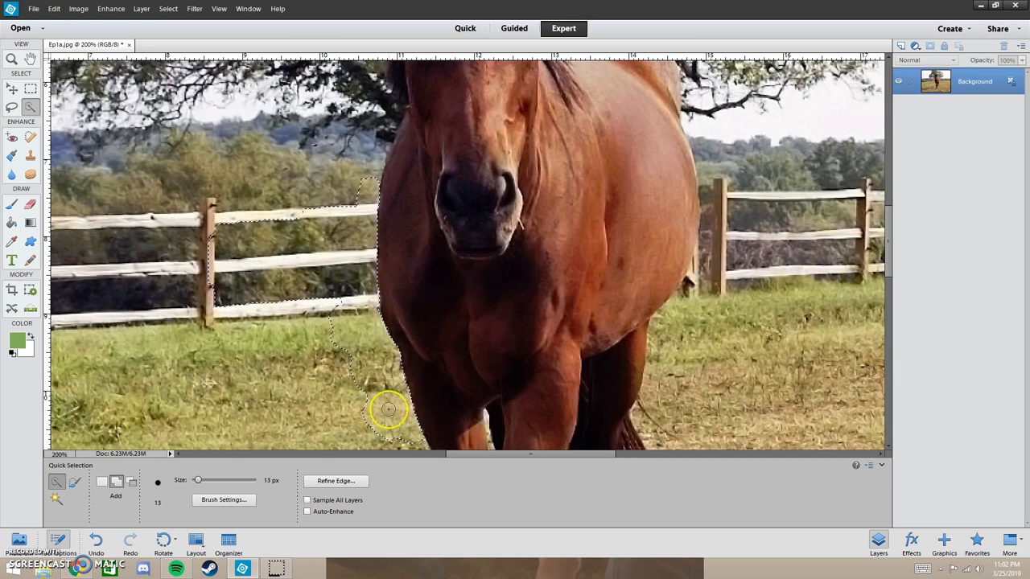
# - Extend the selection along the outer edge of the front leg down to the front hoof with a 9 px brush
pyautogui.moveTo(889, 258); pyautogui.dragTo(887, 315)
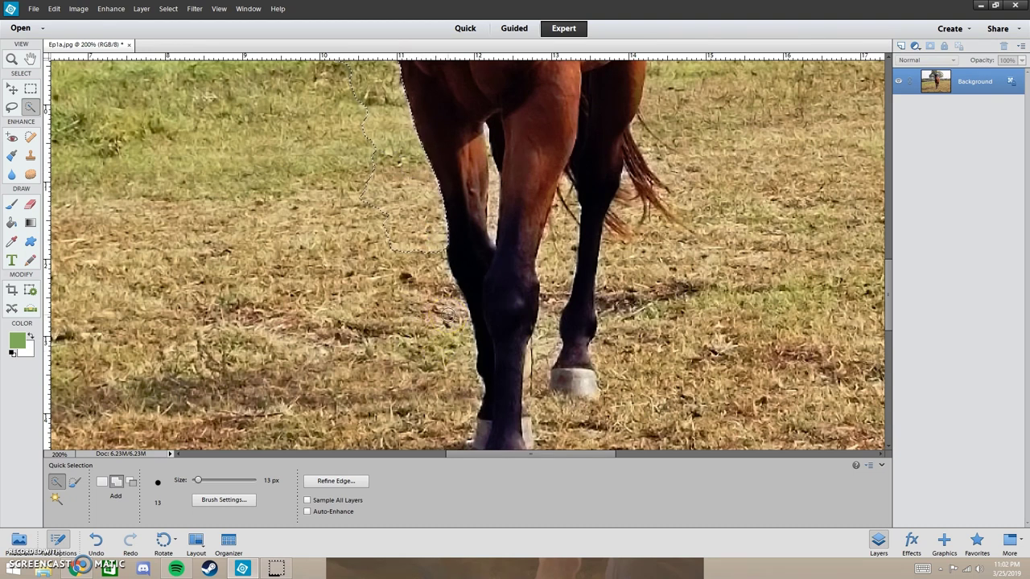
pyautogui.moveTo(198, 480); pyautogui.dragTo(196, 481)
pyautogui.click(443, 262)
pyautogui.click(467, 391)
pyautogui.moveTo(887, 266); pyautogui.dragTo(854, 299)
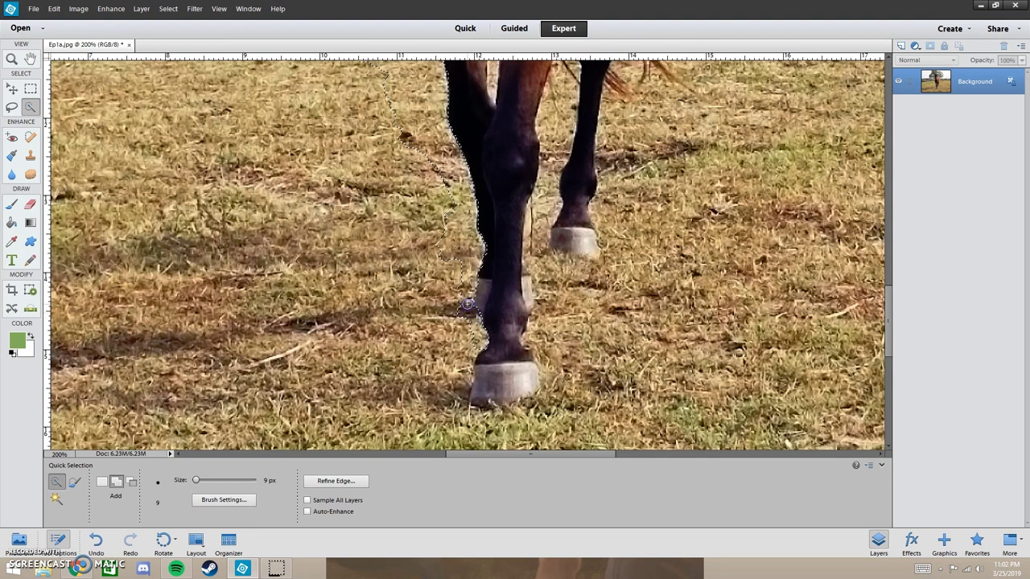
pyautogui.hotkey('ctrl', 'z')
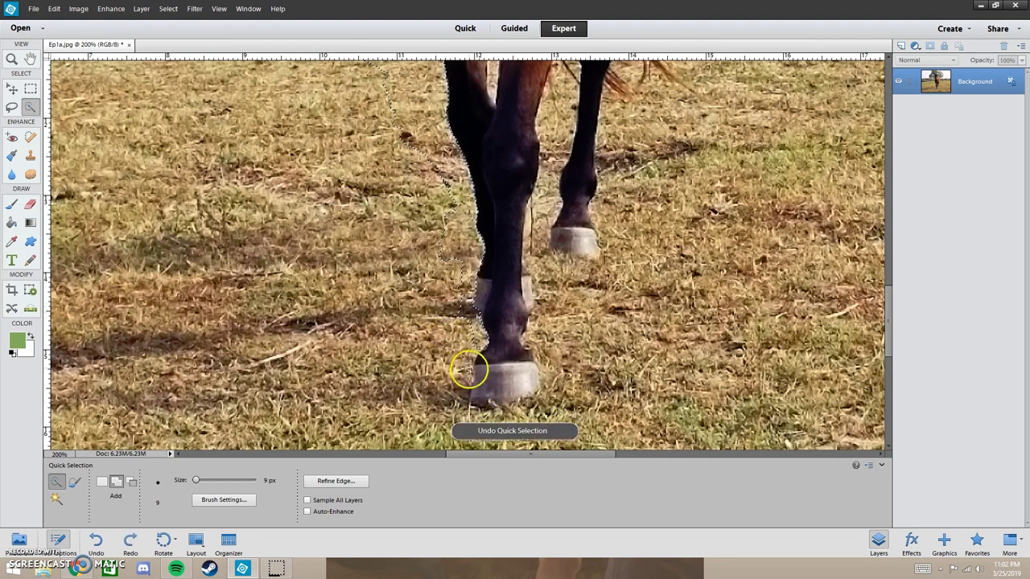
pyautogui.click(468, 373)
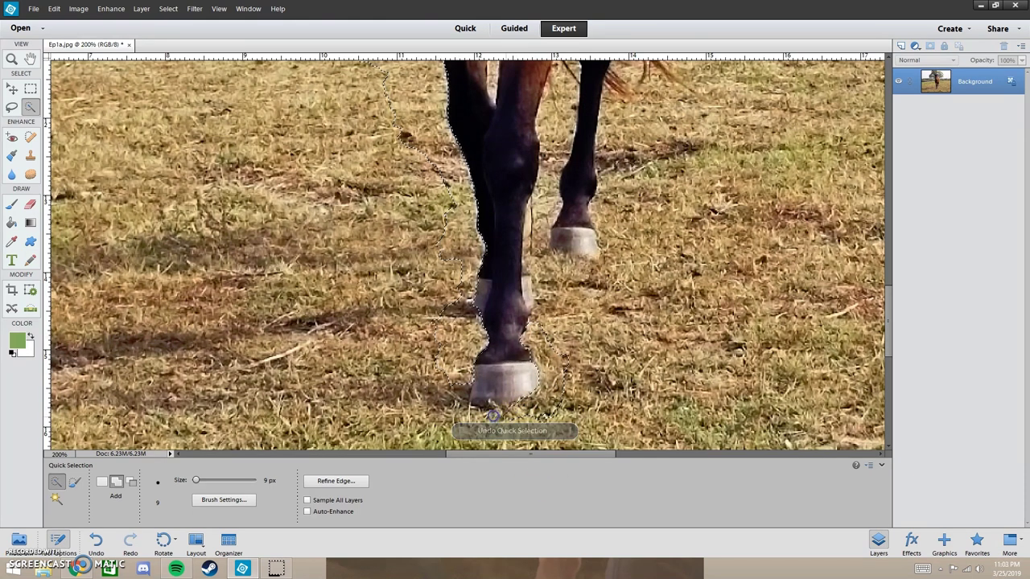
# - Subtract the front hoof from the selection and add the grass between the front and rear legs
pyautogui.keyDown('alt'); pyautogui.click(214, 434); pyautogui.keyUp('alt')
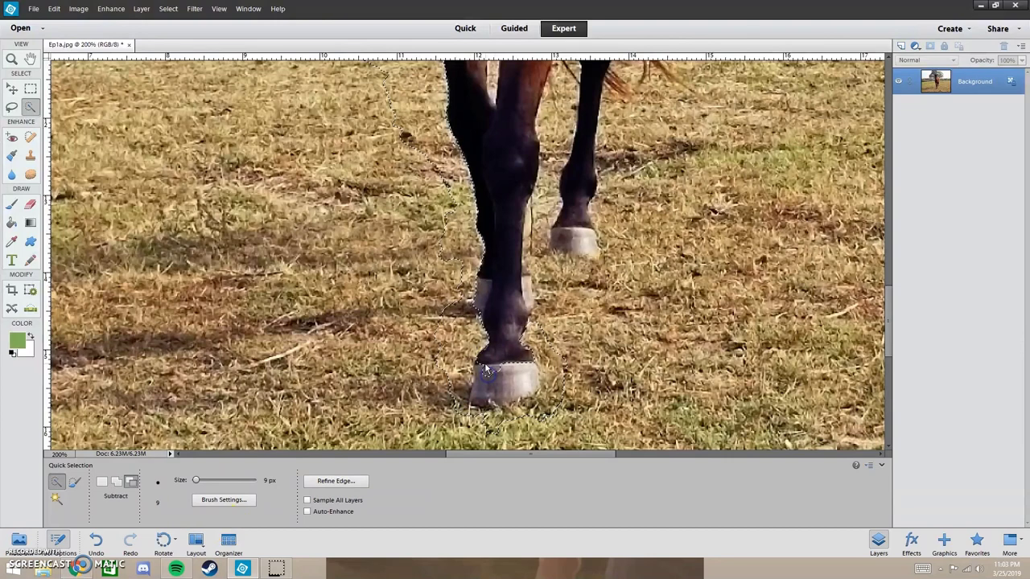
pyautogui.click(116, 481)
pyautogui.click(544, 323)
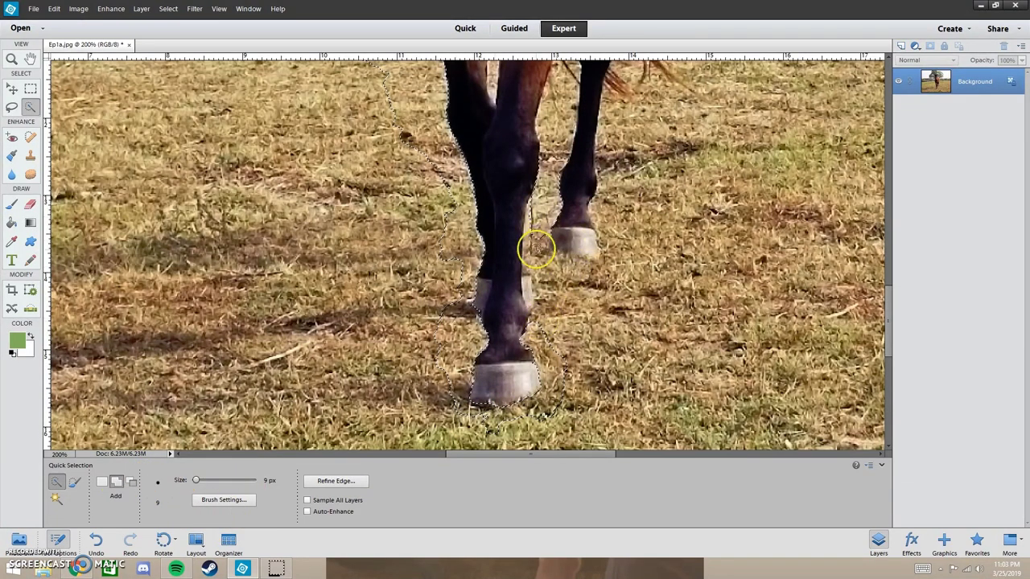
pyautogui.moveTo(549, 300); pyautogui.dragTo(533, 322)
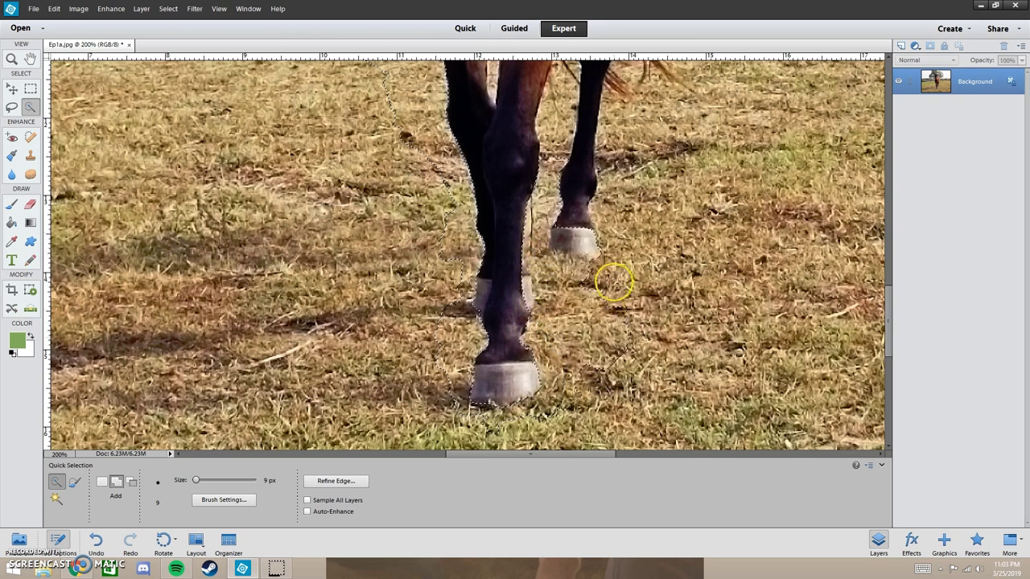
# - Subtract the spillover on the two hooves farther back, and add the grass along the outer side of the rear leg
pyautogui.click(132, 481)
pyautogui.click(524, 282)
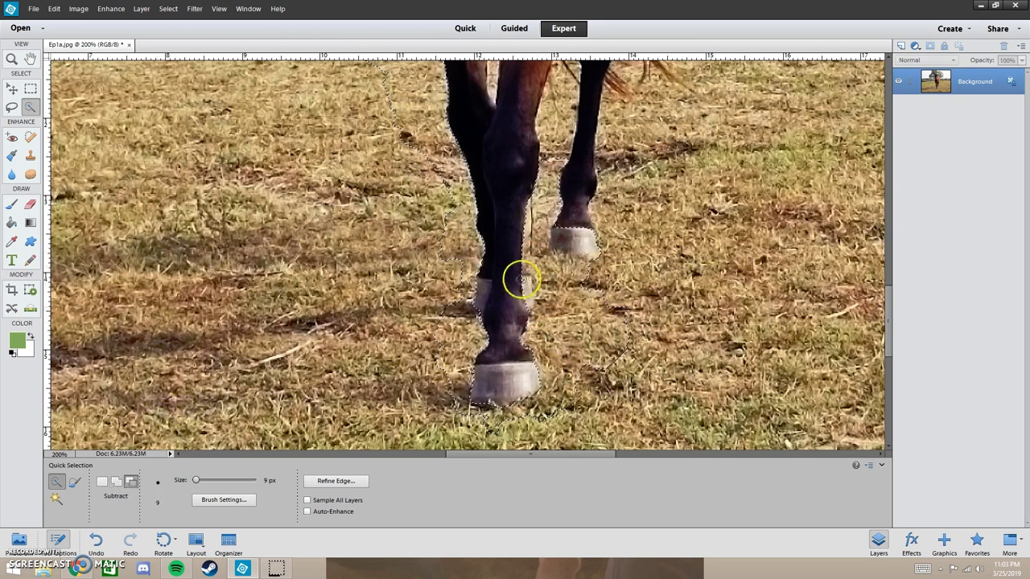
pyautogui.click(558, 230)
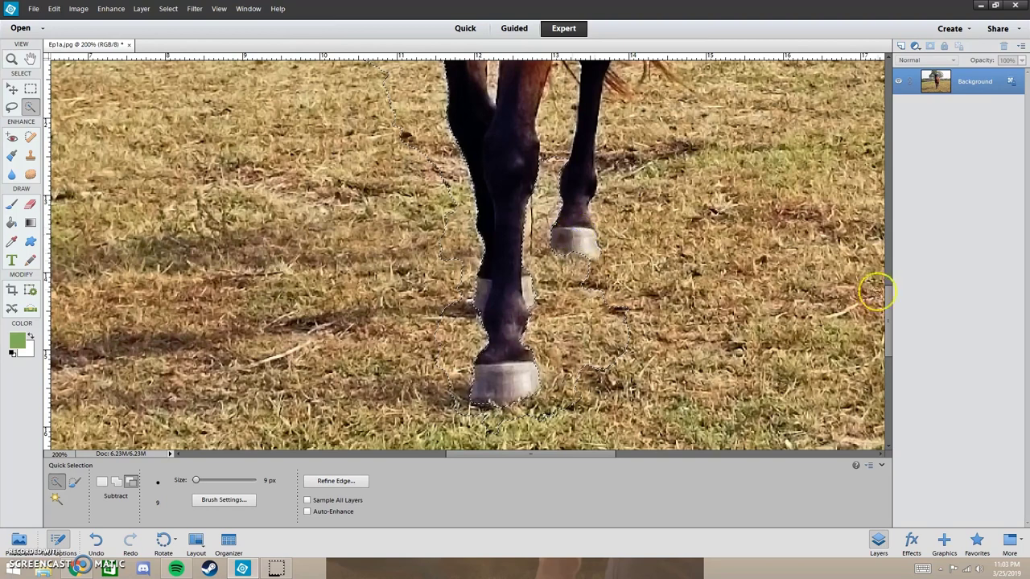
pyautogui.scroll(3, 885, 287)
pyautogui.click(116, 481)
pyautogui.moveTo(603, 239); pyautogui.dragTo(603, 188)
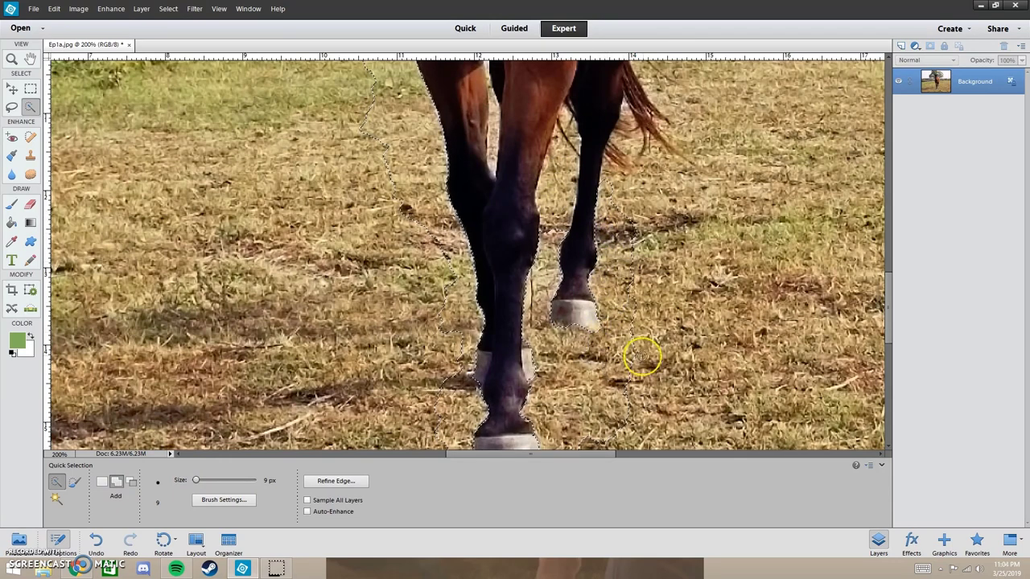
# - Add the narrow gap between the two front legs to the selection with a 3 px brush
pyautogui.moveTo(889, 315); pyautogui.dragTo(890, 294)
pyautogui.moveTo(196, 481); pyautogui.dragTo(193, 482)
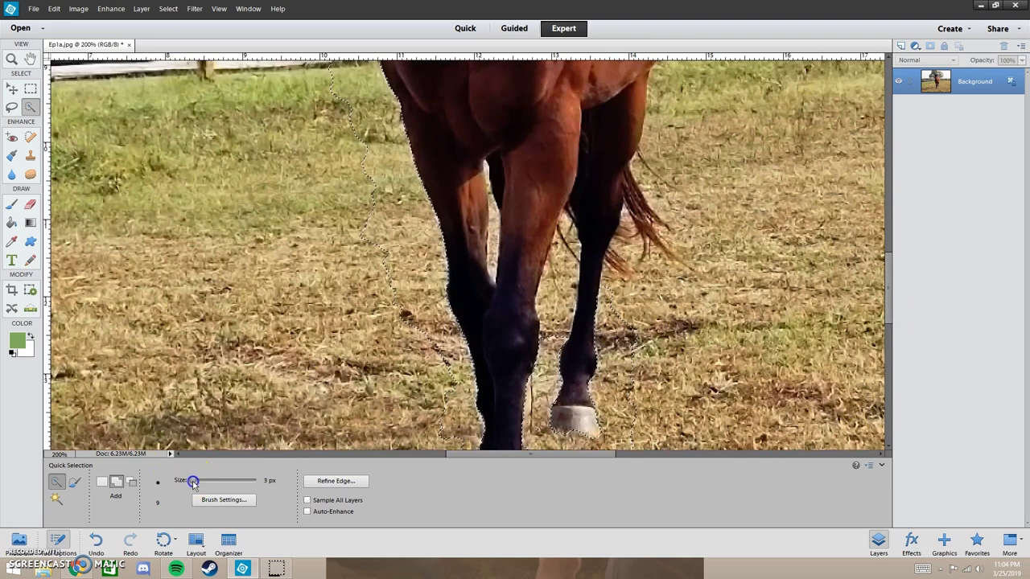
pyautogui.click(485, 166)
pyautogui.click(490, 196)
# - Extend the selection across the grass field on the photo's left side with a 41 px brush
pyautogui.moveTo(193, 481); pyautogui.dragTo(212, 481)
pyautogui.click(260, 265)
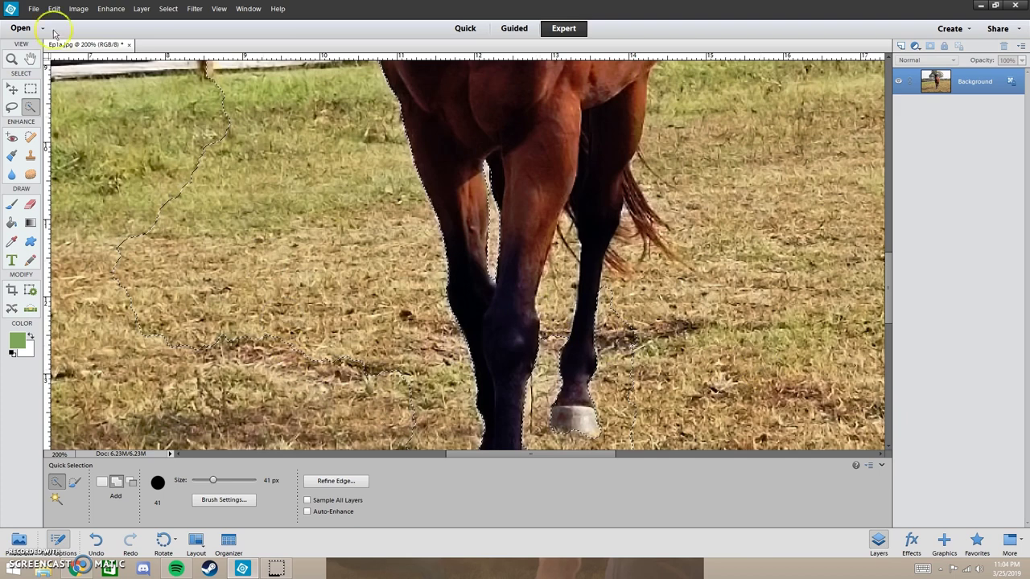
pyautogui.hotkey('ctrl', '-')
pyautogui.moveTo(328, 180)
pyautogui.mouseDown()
pyautogui.moveTo(193, 194)
pyautogui.moveTo(105, 248)
pyautogui.mouseUp()
pyautogui.moveTo(164, 295)
pyautogui.mouseDown()
pyautogui.moveTo(123, 380)
pyautogui.moveTo(161, 412)
pyautogui.mouseUp()
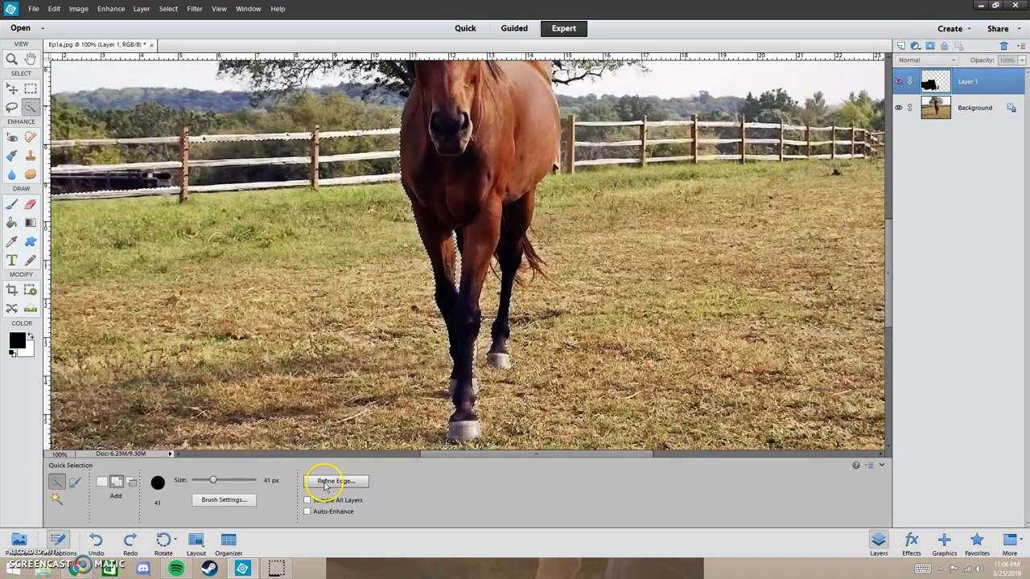
pyautogui.click(329, 481)
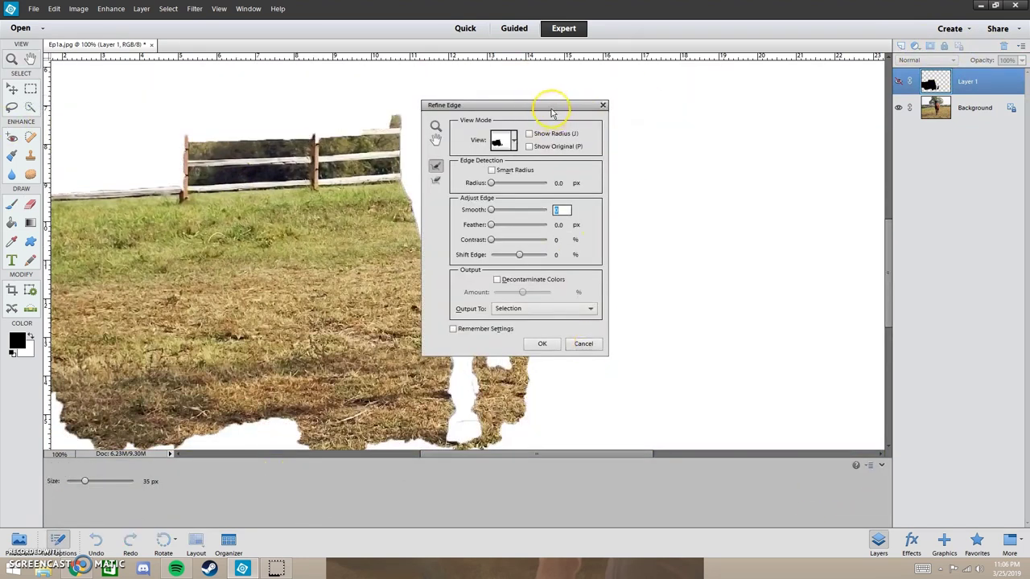
pyautogui.moveTo(554, 112); pyautogui.dragTo(685, 105)
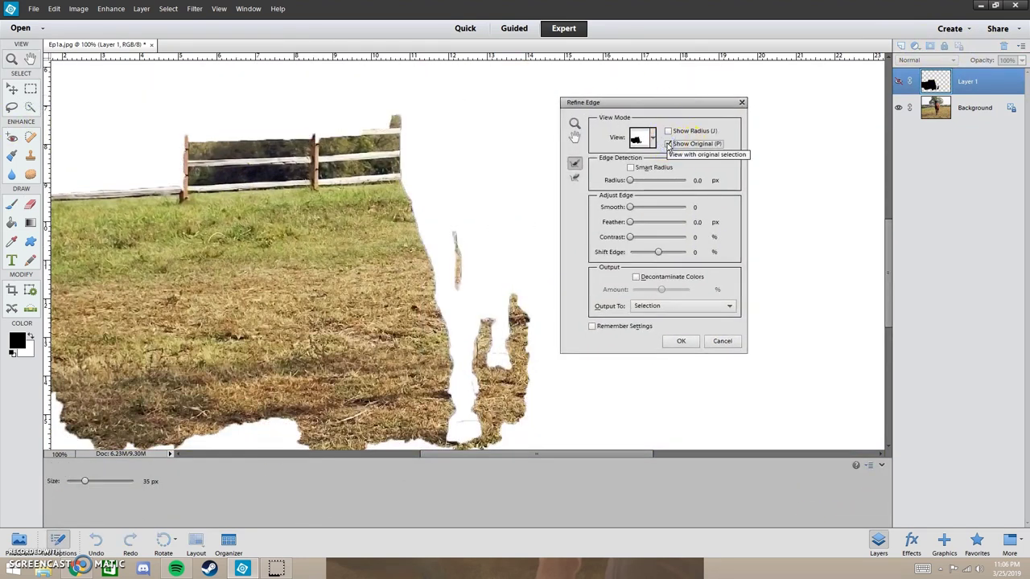
pyautogui.click(667, 132)
pyautogui.click(668, 131)
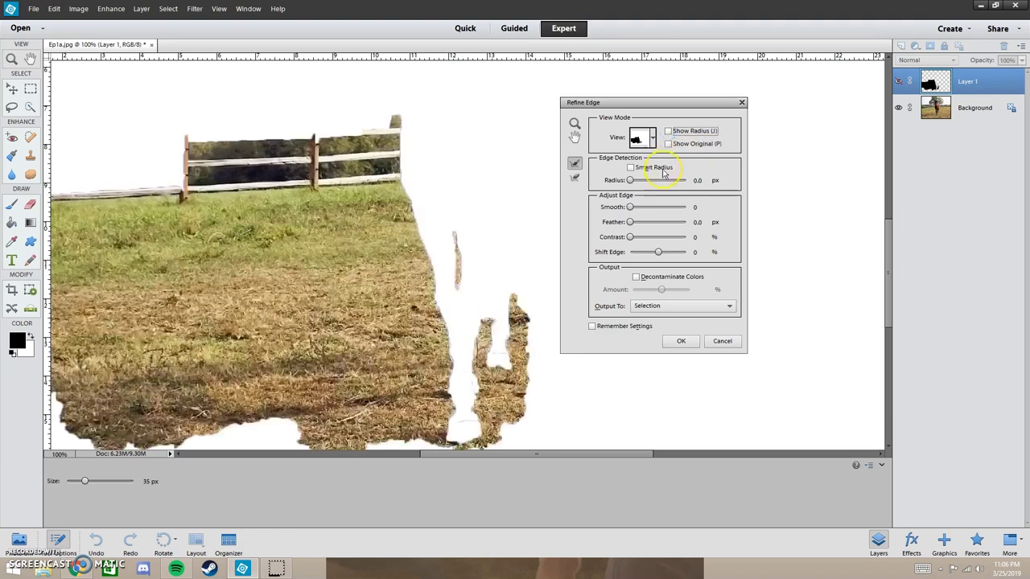
pyautogui.click(720, 341)
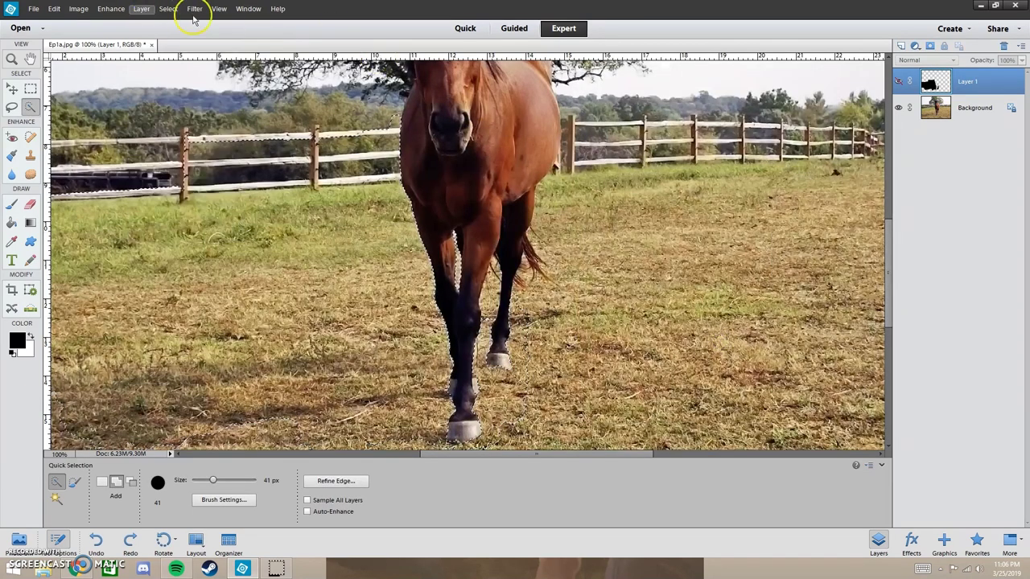
pyautogui.click(168, 8)
pyautogui.click(342, 482)
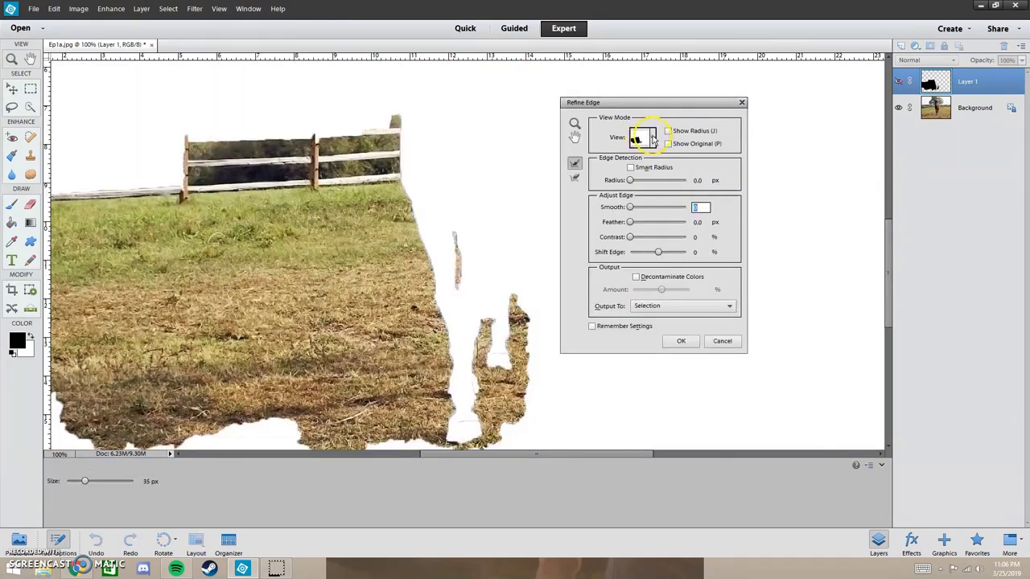
pyautogui.click(653, 138)
pyautogui.click(724, 341)
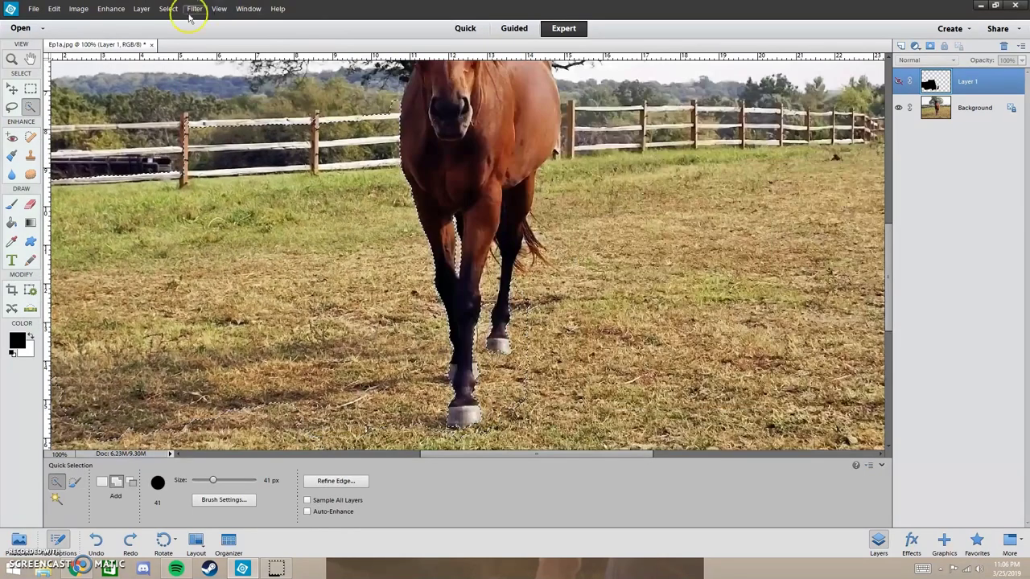
# - Invert the current selection
pyautogui.click(143, 9)
pyautogui.moveTo(168, 10)
pyautogui.click(180, 52)
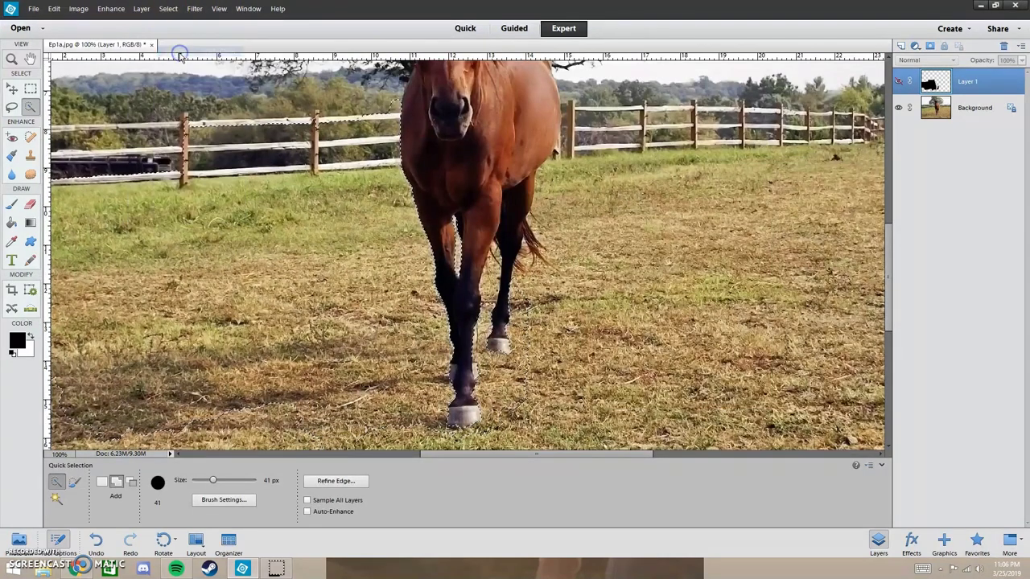
# - Start refining the selection's edge and preview it as a red overlay and on black
pyautogui.click(110, 8)
pyautogui.click(338, 482)
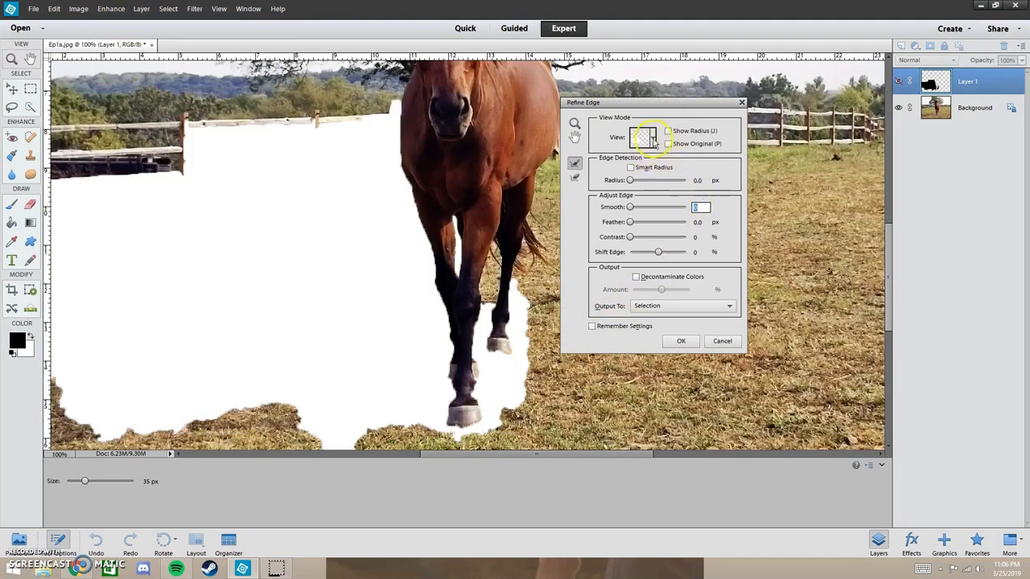
pyautogui.click(653, 142)
pyautogui.click(644, 186)
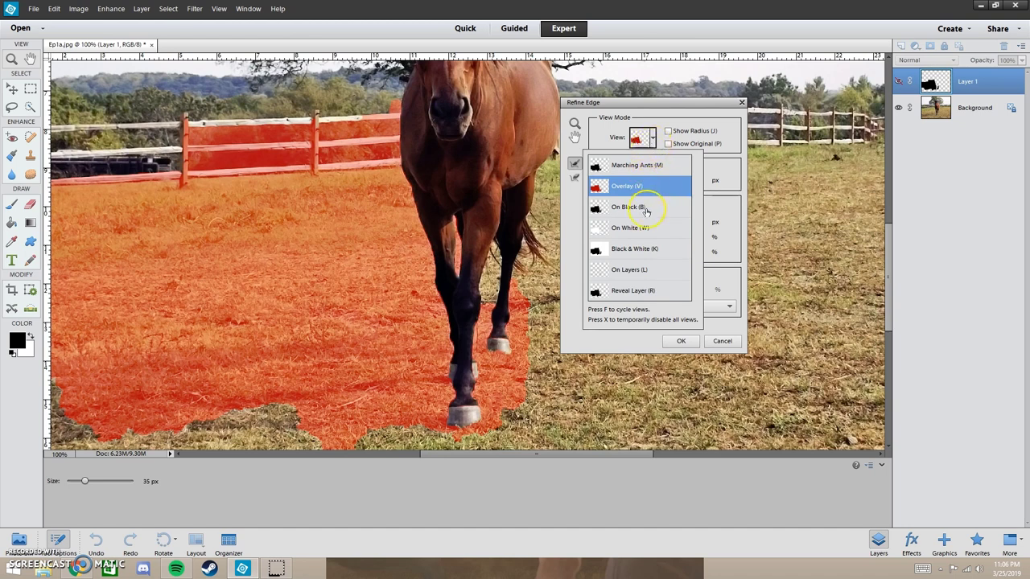
pyautogui.click(645, 208)
pyautogui.click(727, 165)
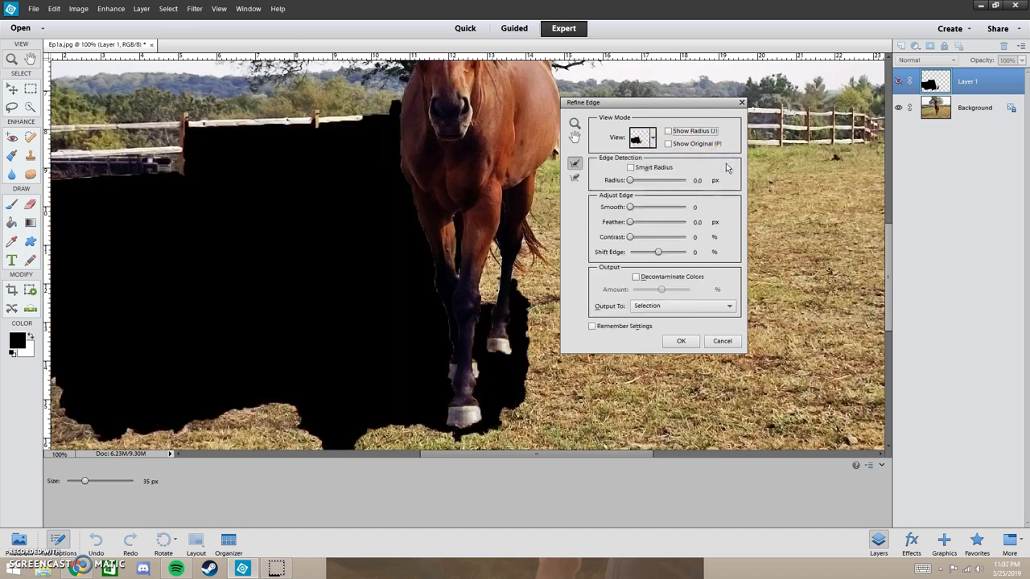
# - Try Smart Radius with smoothing 19 and contrast 6% and the Erase Refinements tool, and discard the edge refinement
pyautogui.click(632, 168)
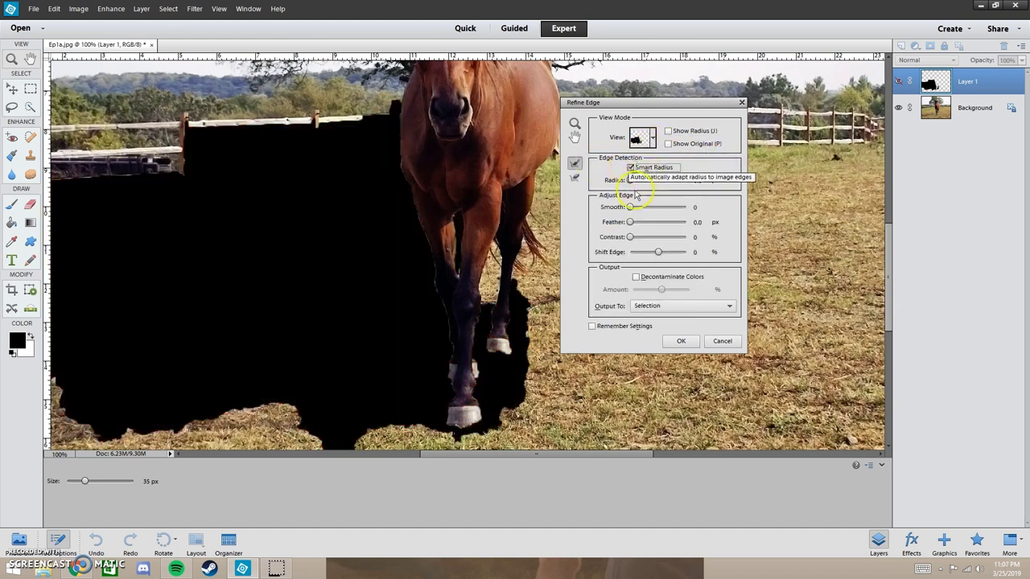
pyautogui.moveTo(630, 180); pyautogui.dragTo(590, 179)
pyautogui.moveTo(636, 211); pyautogui.dragTo(640, 226)
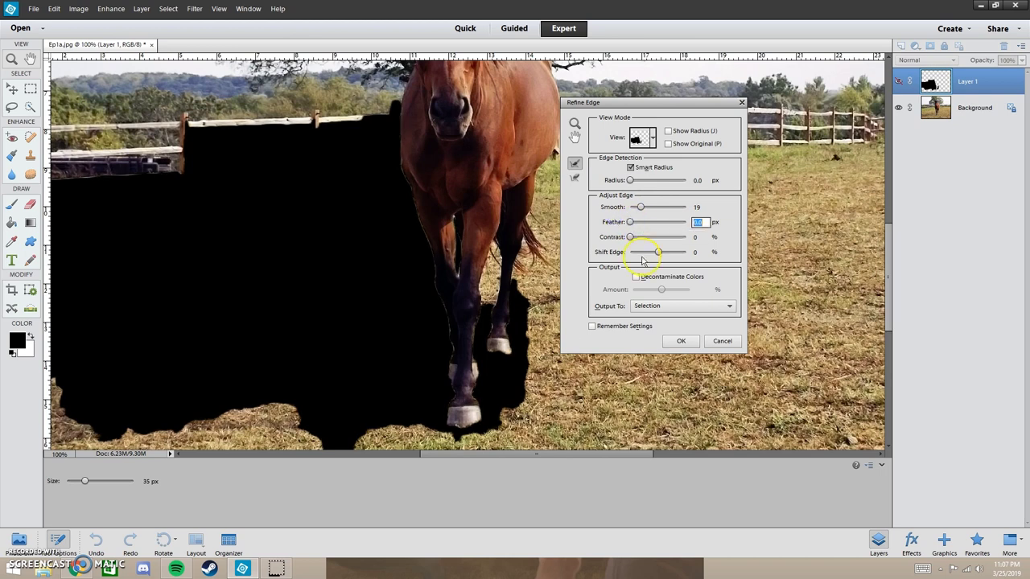
pyautogui.moveTo(630, 237); pyautogui.dragTo(634, 238)
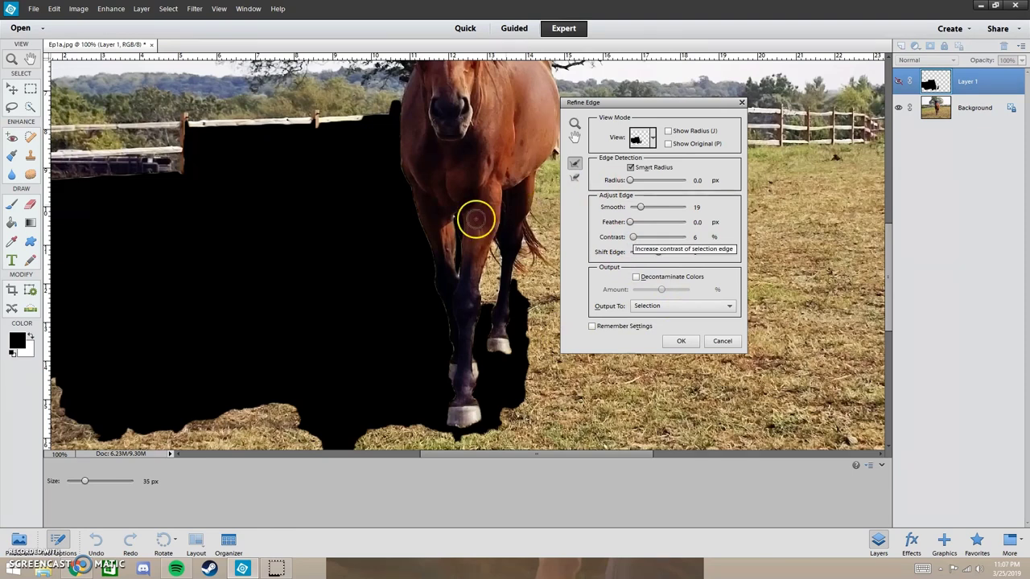
pyautogui.press('e')
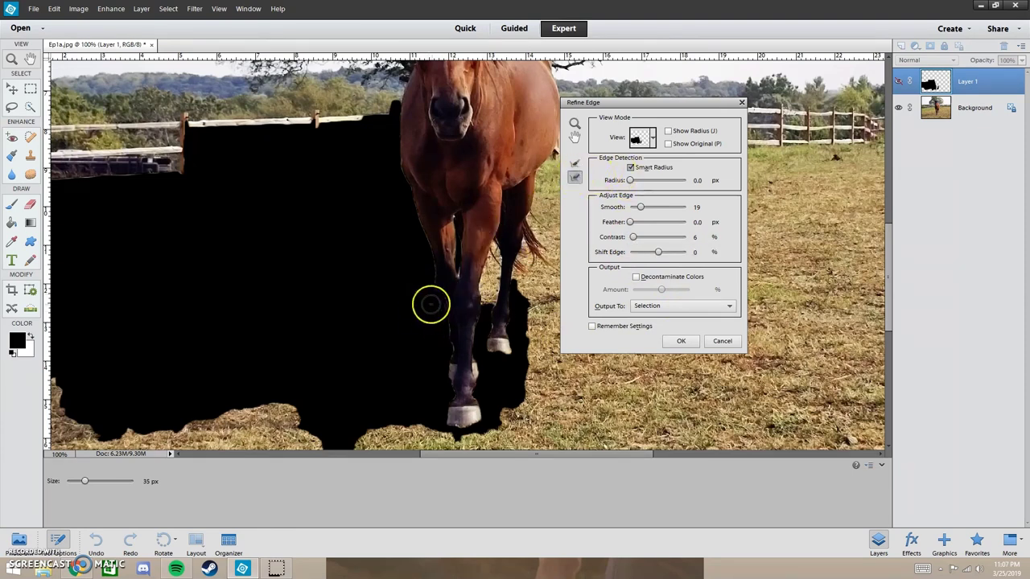
pyautogui.press('Escape')
# - Restart the edge refinement with Show Radius, Show Original and Smart Radius on, and try a 250 px radius and 250 px feather
pyautogui.click(436, 486)
pyautogui.click(654, 141)
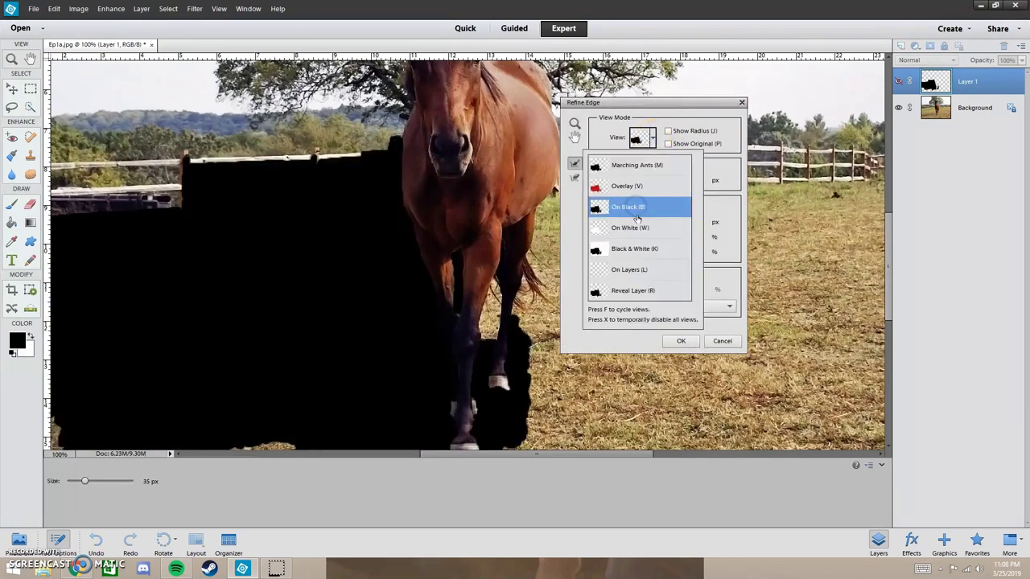
pyautogui.click(719, 150)
pyautogui.click(668, 132)
pyautogui.click(668, 144)
pyautogui.click(632, 168)
pyautogui.moveTo(630, 182); pyautogui.dragTo(713, 182)
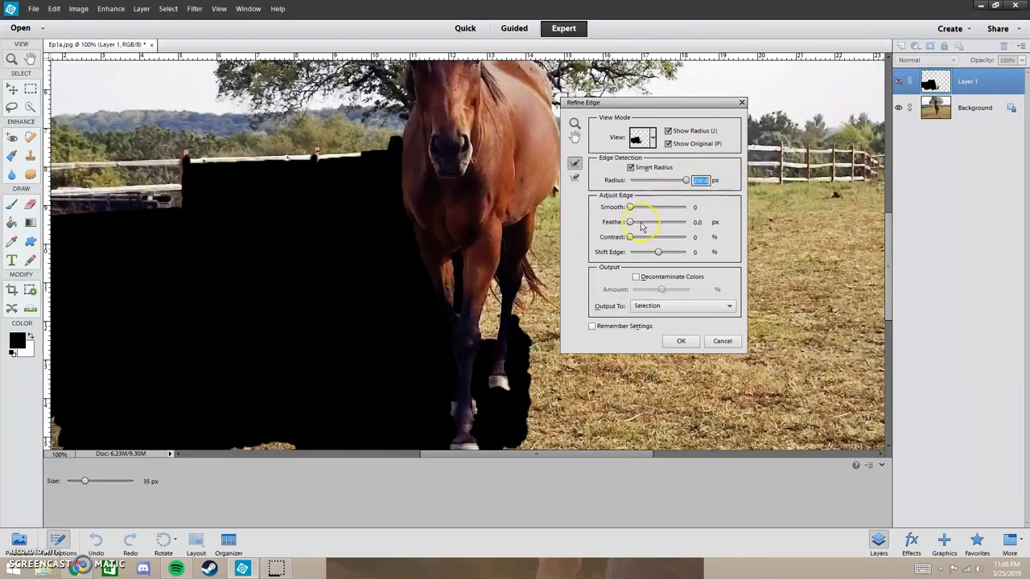
pyautogui.moveTo(632, 224); pyautogui.dragTo(688, 223)
# - Preview the selection as marching ants, try smoothing at 86, and cancel the edge refinement
pyautogui.click(632, 168)
pyautogui.click(653, 139)
pyautogui.click(634, 168)
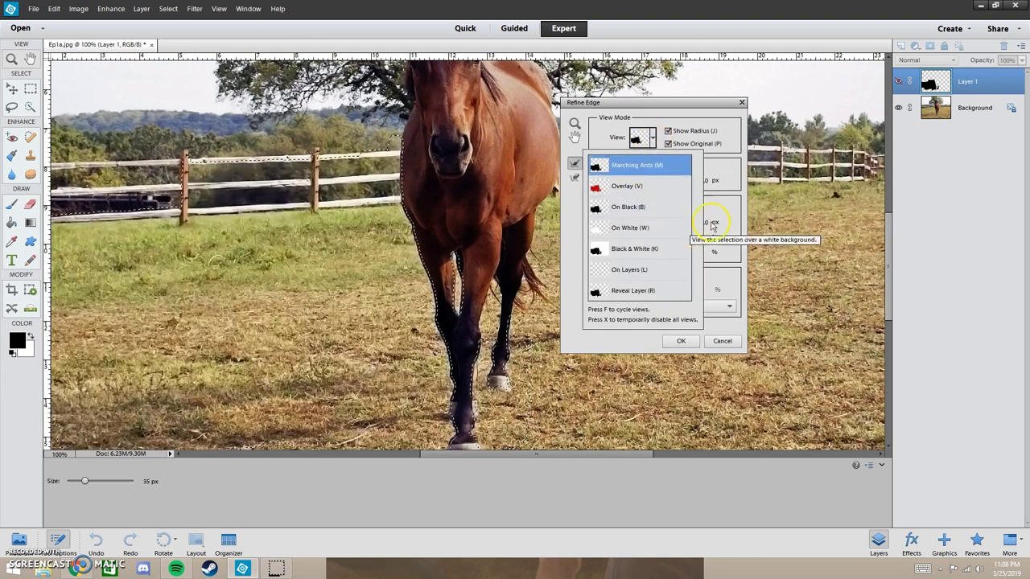
pyautogui.click(711, 223)
pyautogui.moveTo(686, 208); pyautogui.dragTo(714, 182)
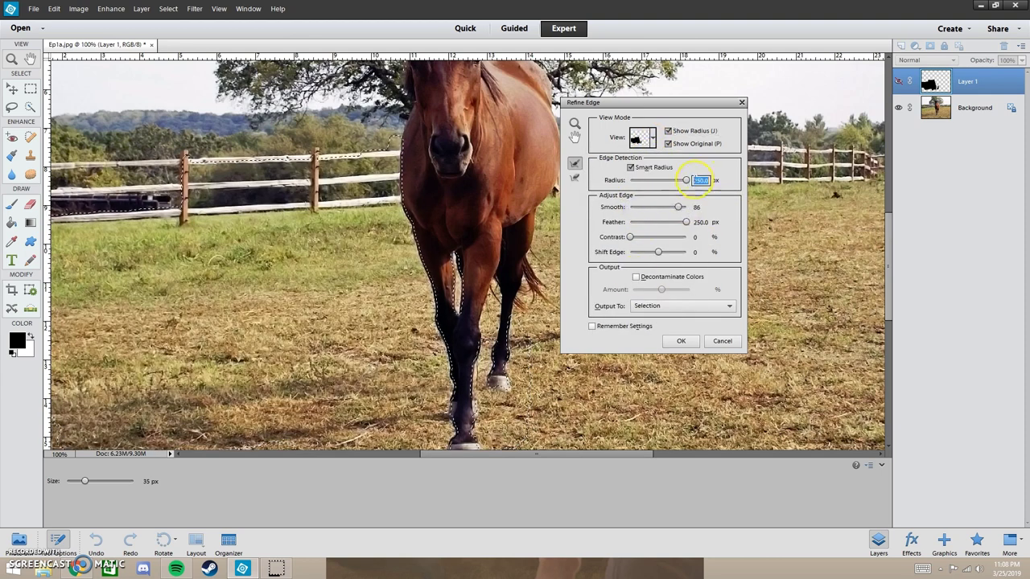
pyautogui.click(723, 341)
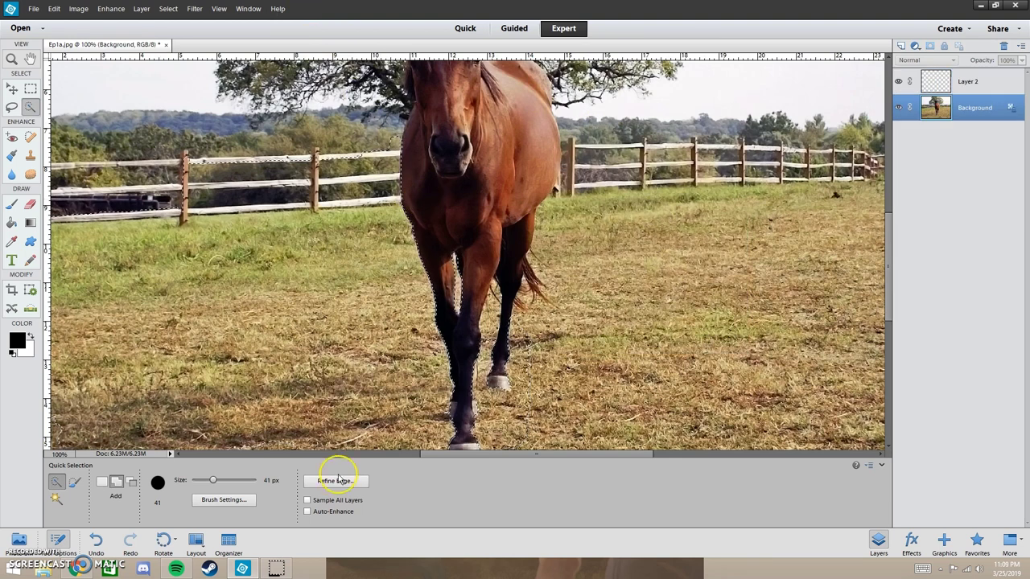
# - Refine the selection's edge on the Background layer, previewed on black, with Smart Radius on
pyautogui.click(335, 480)
pyautogui.click(642, 138)
pyautogui.click(626, 209)
pyautogui.click(630, 167)
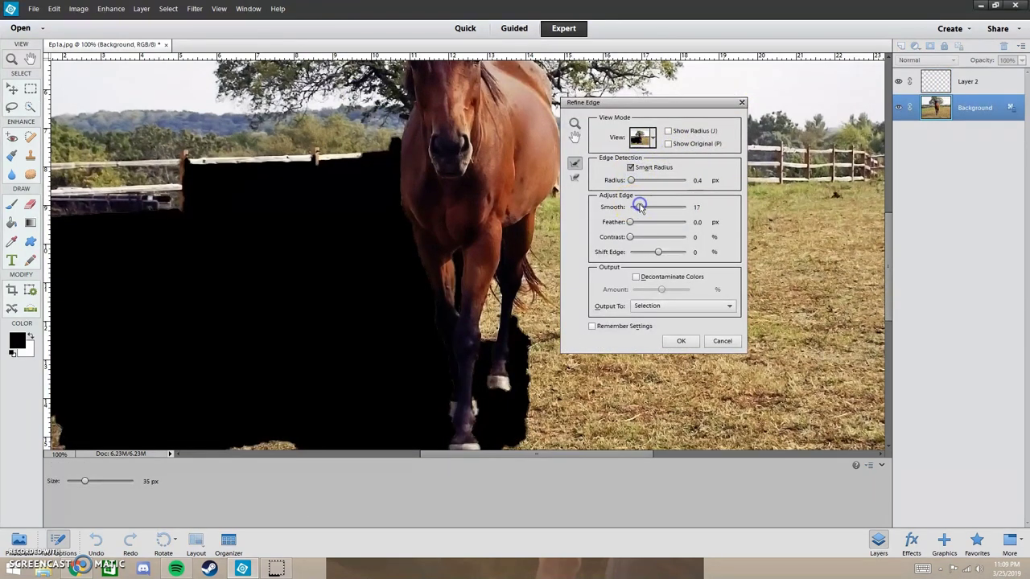
# - Set the edge's smoothing to 100, feather to 16.2 px, contrast to 65% and edge shift to +16%
pyautogui.moveTo(630, 237); pyautogui.dragTo(655, 223)
pyautogui.moveTo(650, 252); pyautogui.dragTo(649, 253)
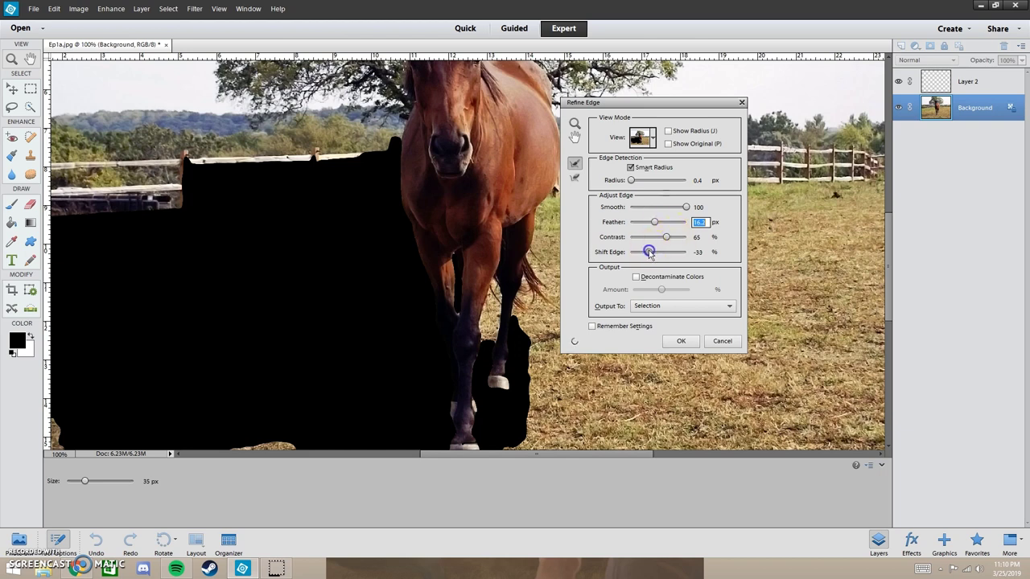
pyautogui.click(668, 144)
pyautogui.click(668, 144)
pyautogui.click(651, 253)
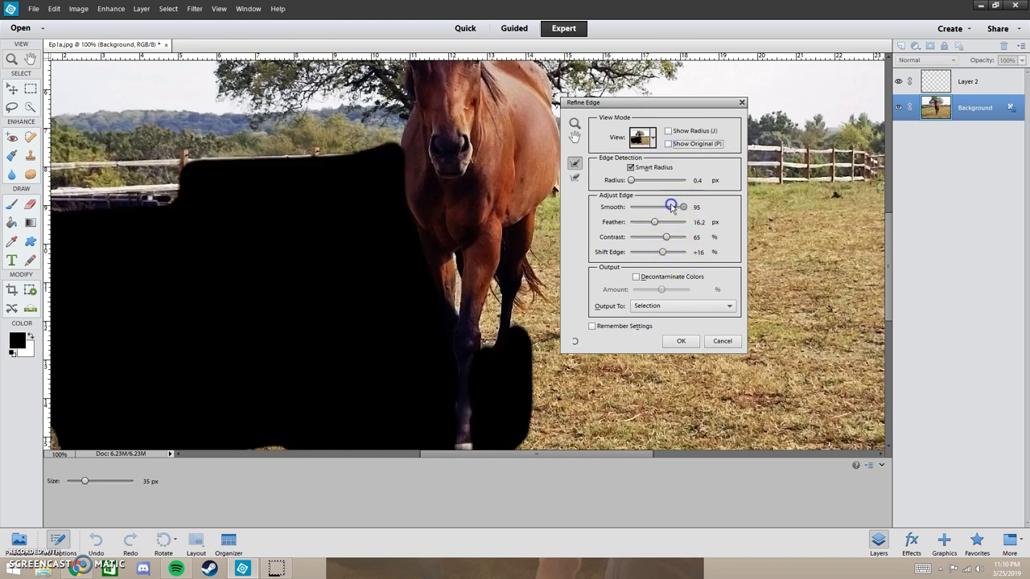
# - Turn off Smart Radius and set the radius to 2.1 px, smoothing to 52 and edge shift to -3%
pyautogui.moveTo(672, 207); pyautogui.dragTo(663, 210)
pyautogui.click(631, 167)
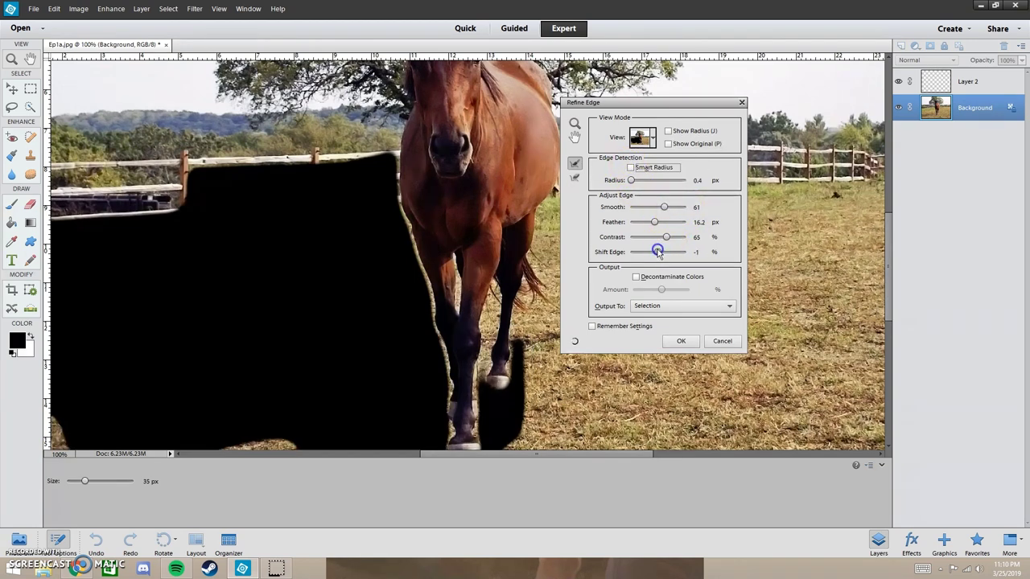
pyautogui.moveTo(657, 252); pyautogui.dragTo(656, 250)
pyautogui.moveTo(631, 182); pyautogui.dragTo(636, 182)
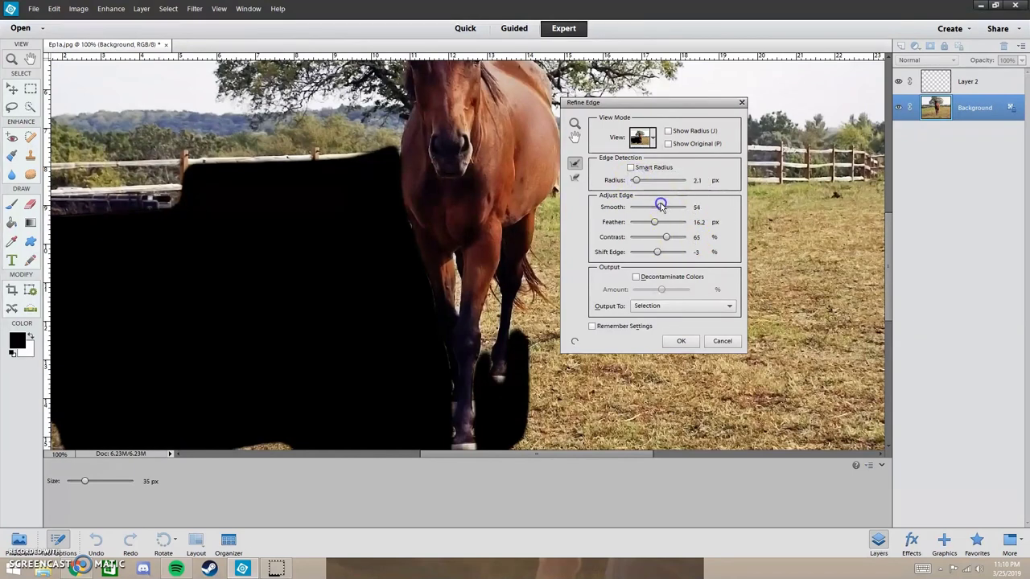
# - Preview the selection as a red overlay and on white, and set the edge's feather to 0 px
pyautogui.click(881, 465)
pyautogui.click(643, 139)
pyautogui.click(629, 187)
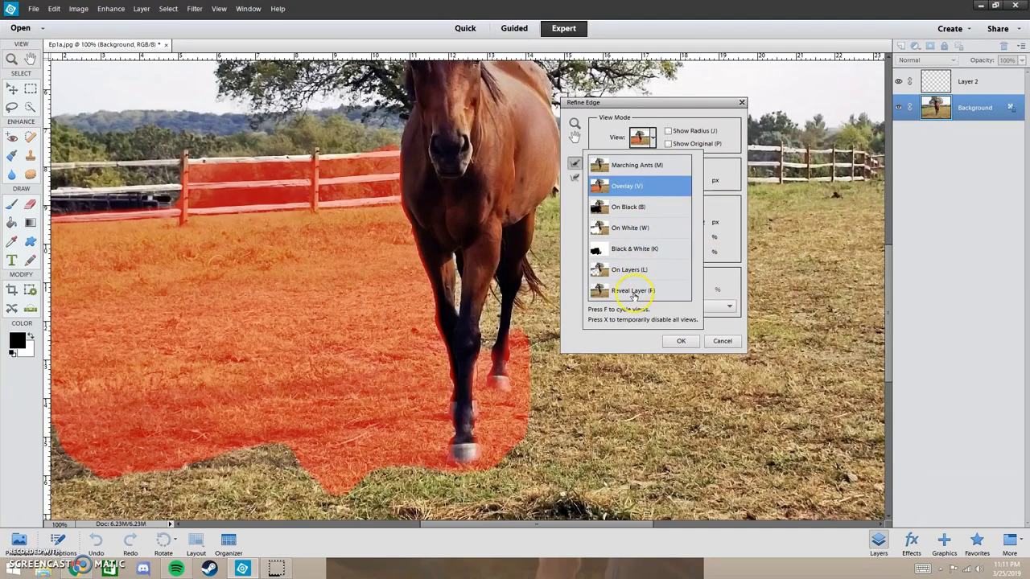
pyautogui.click(643, 228)
pyautogui.click(637, 226)
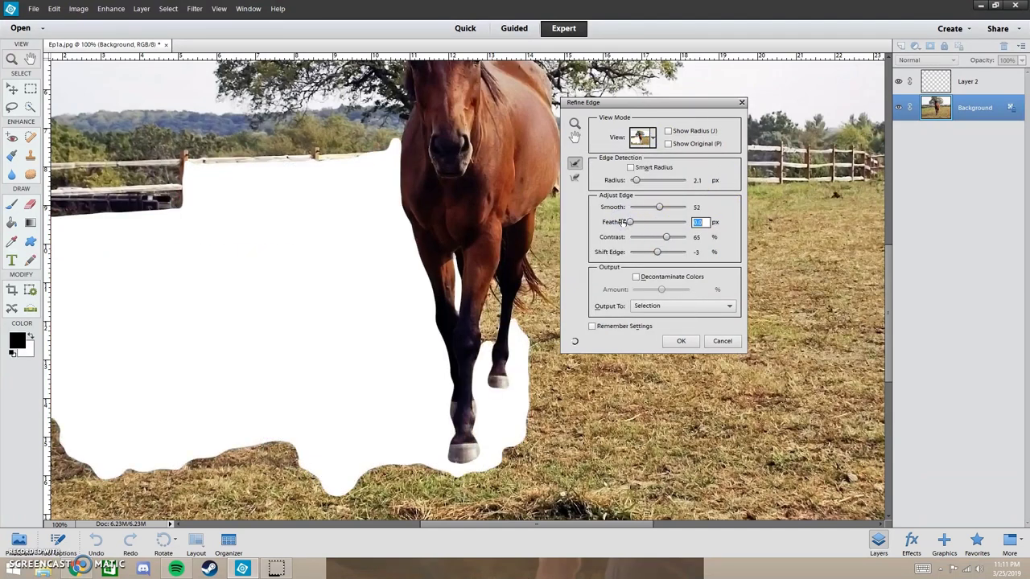
pyautogui.click(657, 141)
pyautogui.click(657, 142)
pyautogui.click(642, 137)
pyautogui.click(660, 205)
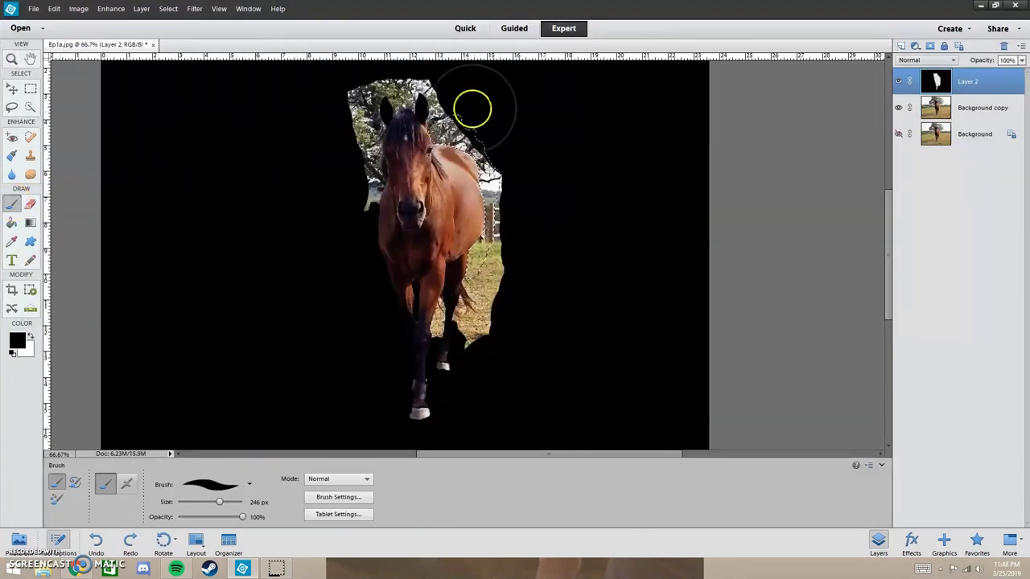
# - Paint the leftover background beside the horse's back and hindquarters black on Layer 2 with a 246 px brush
pyautogui.moveTo(473, 108)
pyautogui.mouseDown()
pyautogui.moveTo(470, 137)
pyautogui.moveTo(493, 178)
pyautogui.moveTo(461, 113)
pyautogui.moveTo(492, 248)
pyautogui.moveTo(483, 120)
pyautogui.mouseUp()
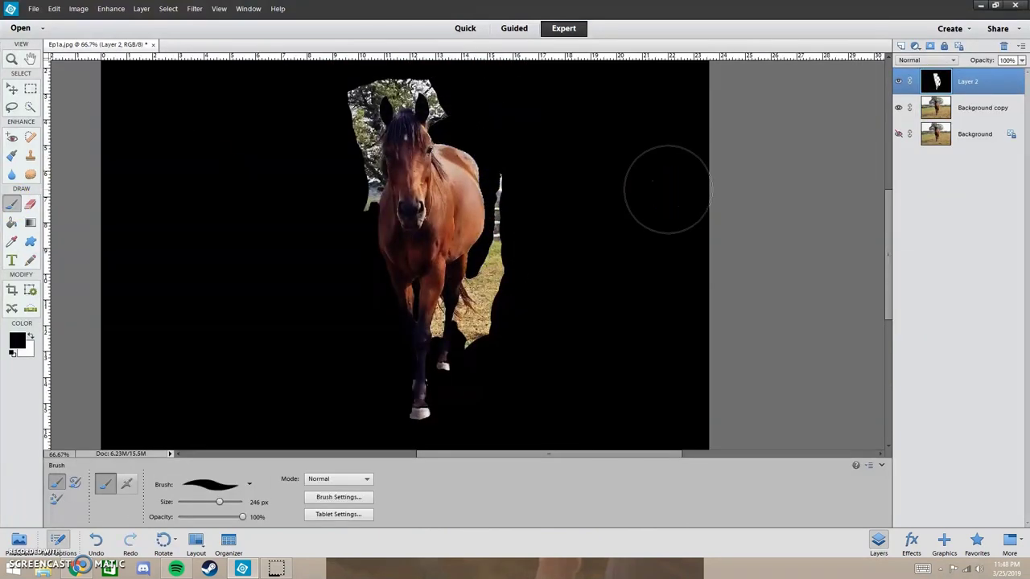
# - Quick-select the grass around the tail and between the legs on Background copy with a 9 px brush, subtracting the tail strands
pyautogui.press('z')
pyautogui.click(476, 292)
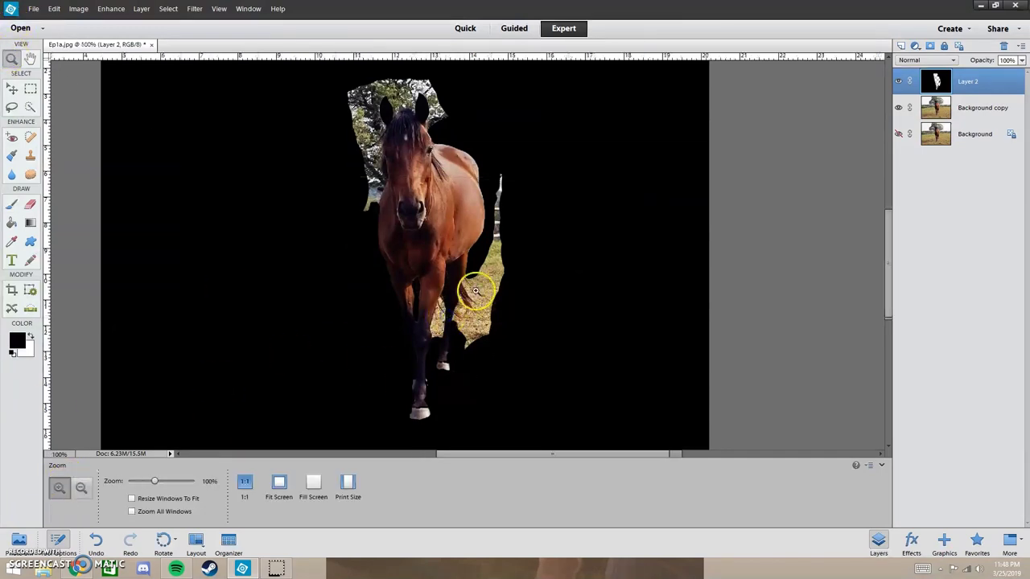
pyautogui.click(479, 301)
pyautogui.click(489, 322)
pyautogui.click(29, 107)
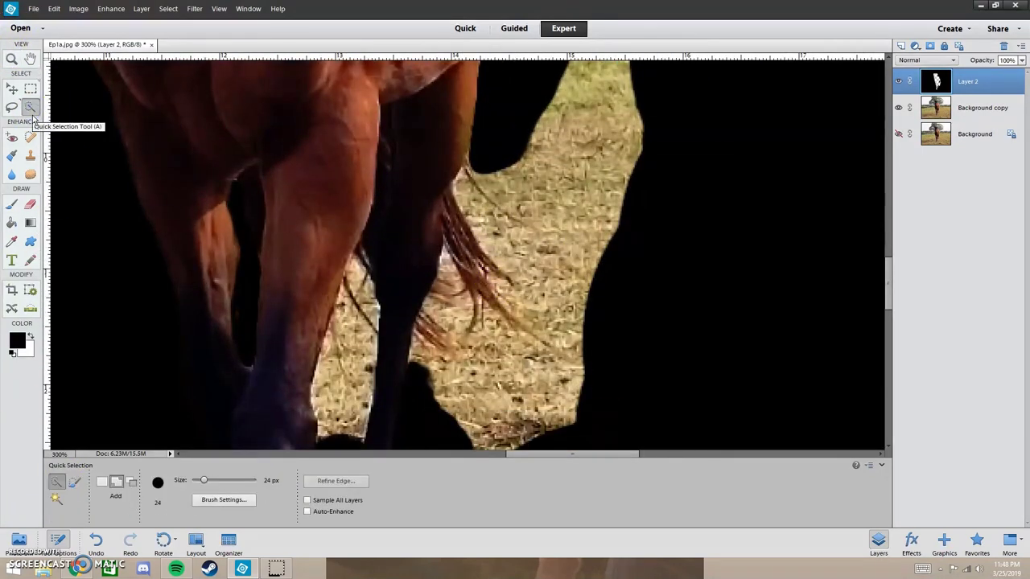
pyautogui.click(203, 481)
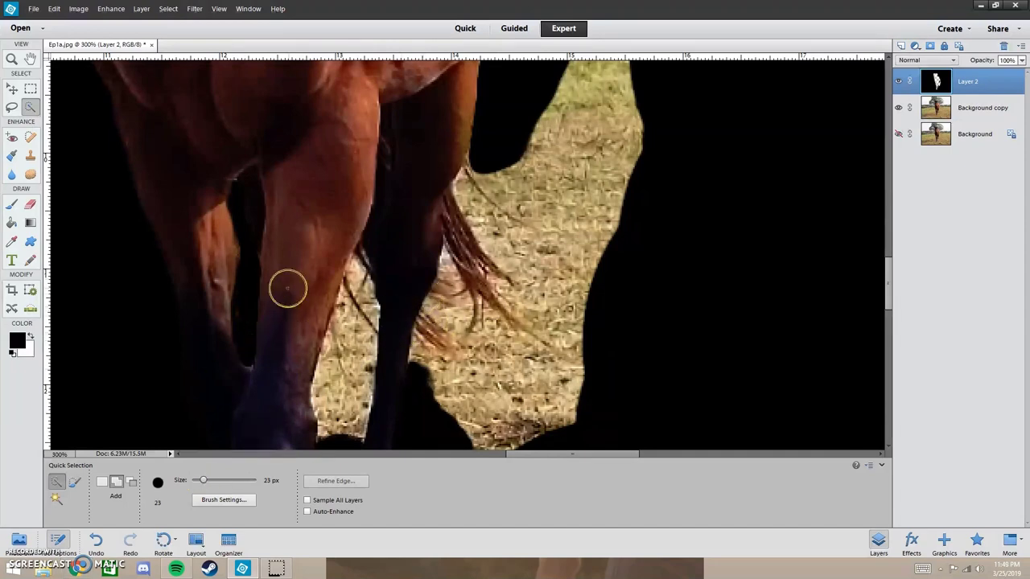
pyautogui.moveTo(204, 482); pyautogui.dragTo(195, 482)
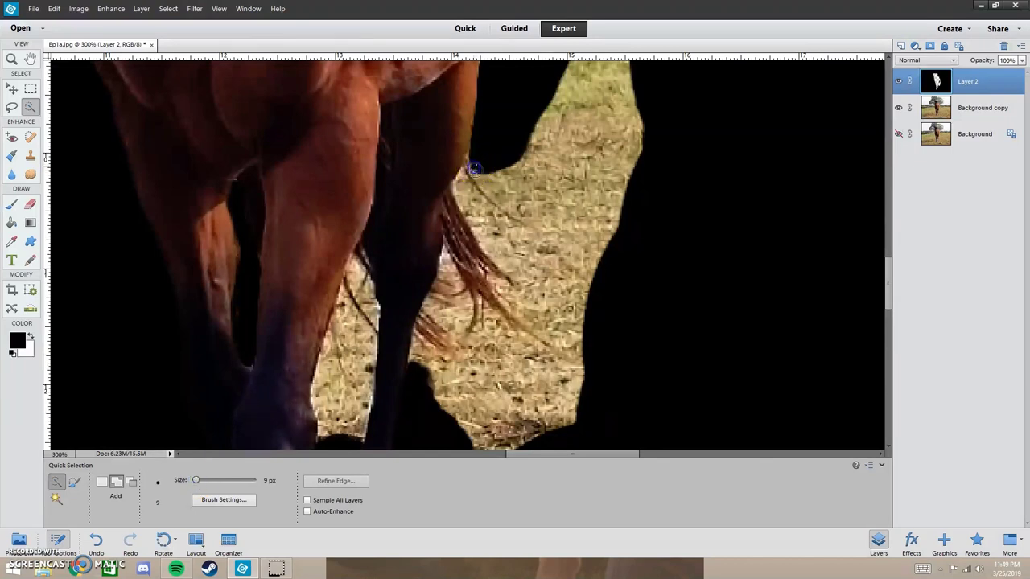
pyautogui.click(929, 107)
pyautogui.click(474, 169)
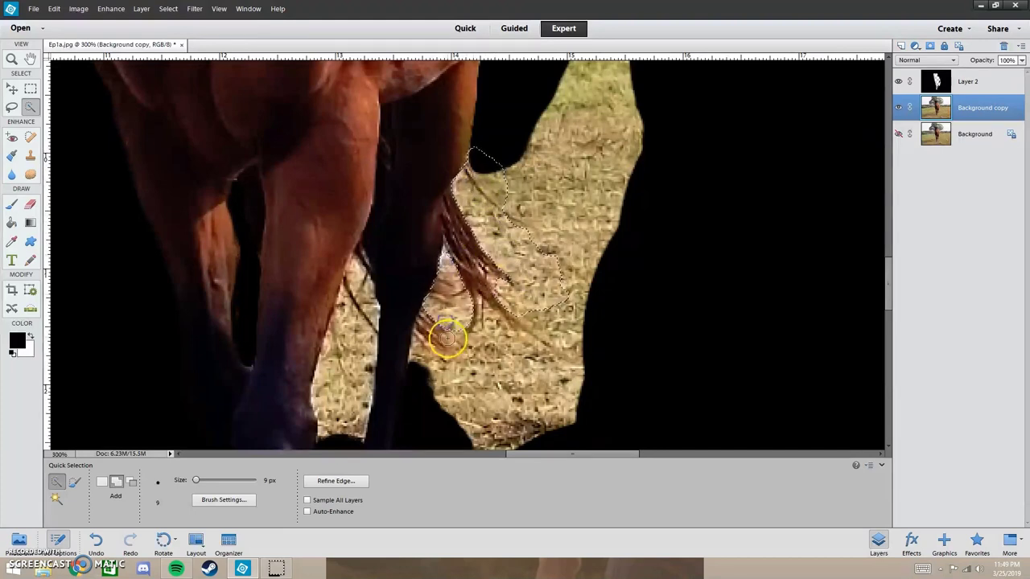
pyautogui.moveTo(444, 366); pyautogui.dragTo(540, 371)
pyautogui.moveTo(358, 271)
pyautogui.mouseDown()
pyautogui.moveTo(372, 315)
pyautogui.moveTo(326, 416)
pyautogui.moveTo(358, 273)
pyautogui.mouseUp()
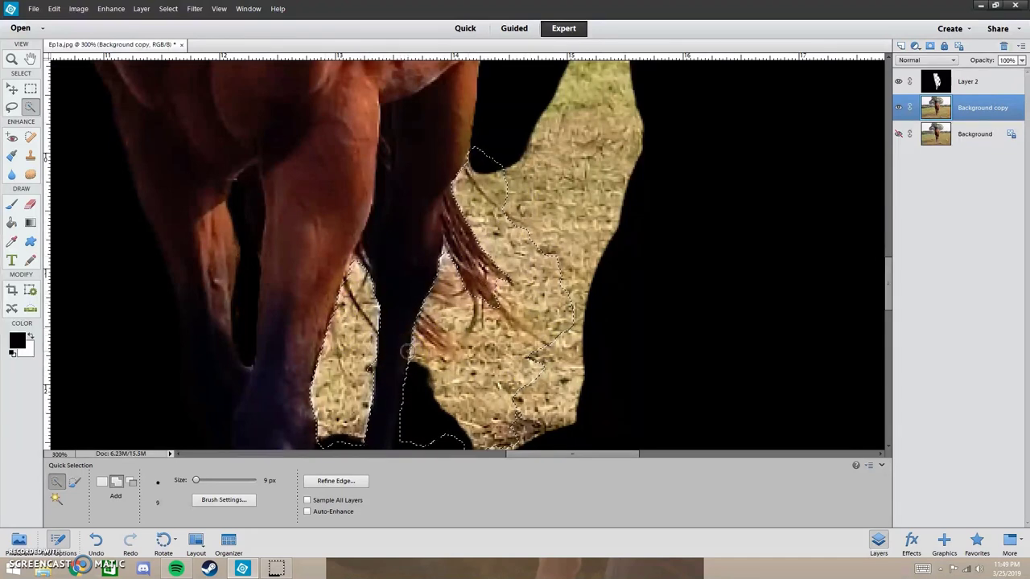
pyautogui.click(131, 481)
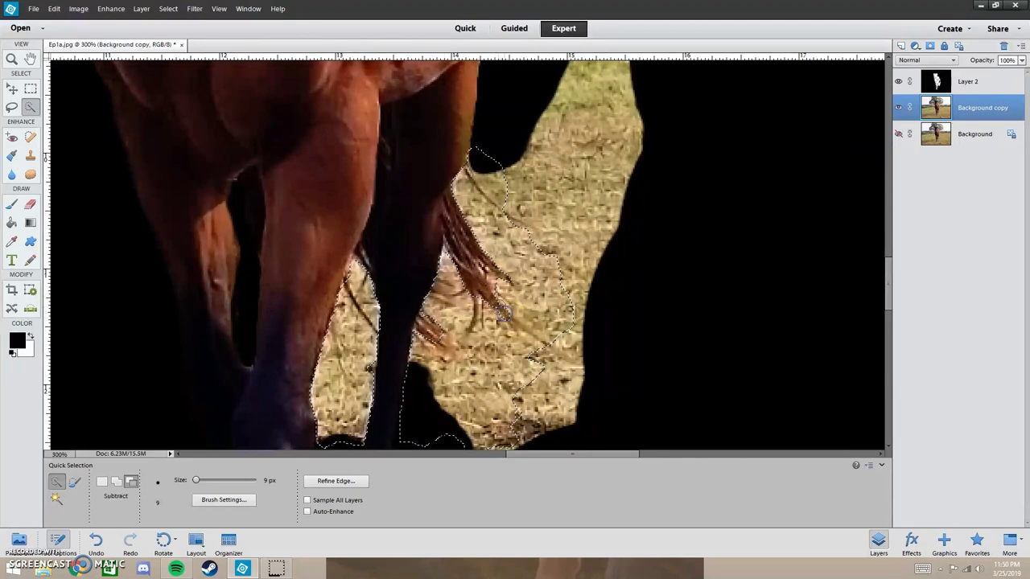
# - Invert the grass selection so it covers the horse instead
pyautogui.click(335, 481)
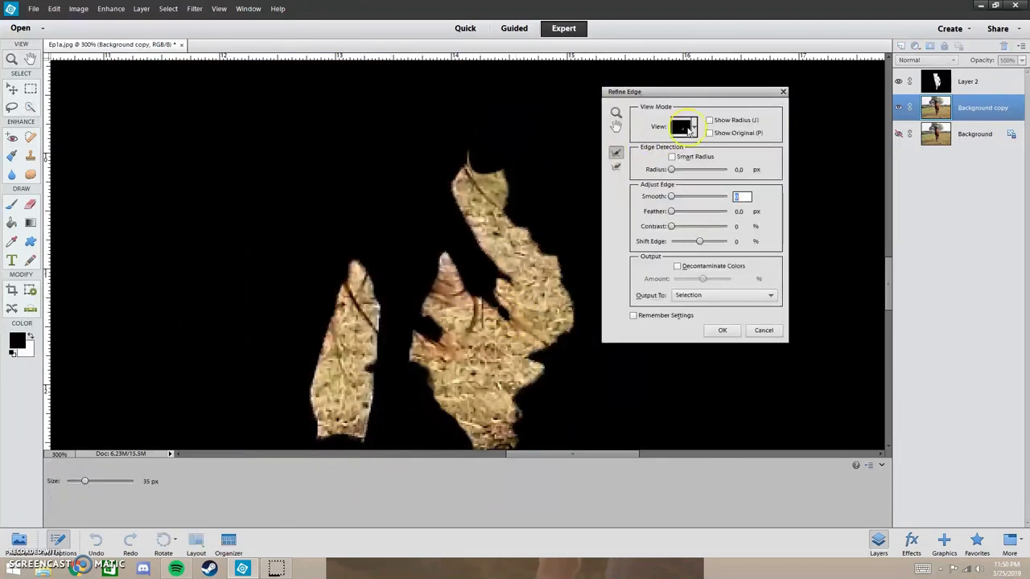
pyautogui.click(703, 332)
pyautogui.click(168, 8)
pyautogui.click(185, 51)
# - Refine the inverted selection's edge with radius 0.7 px, smoothing 3, feather 4.4 px and edge shift -24%
pyautogui.click(329, 482)
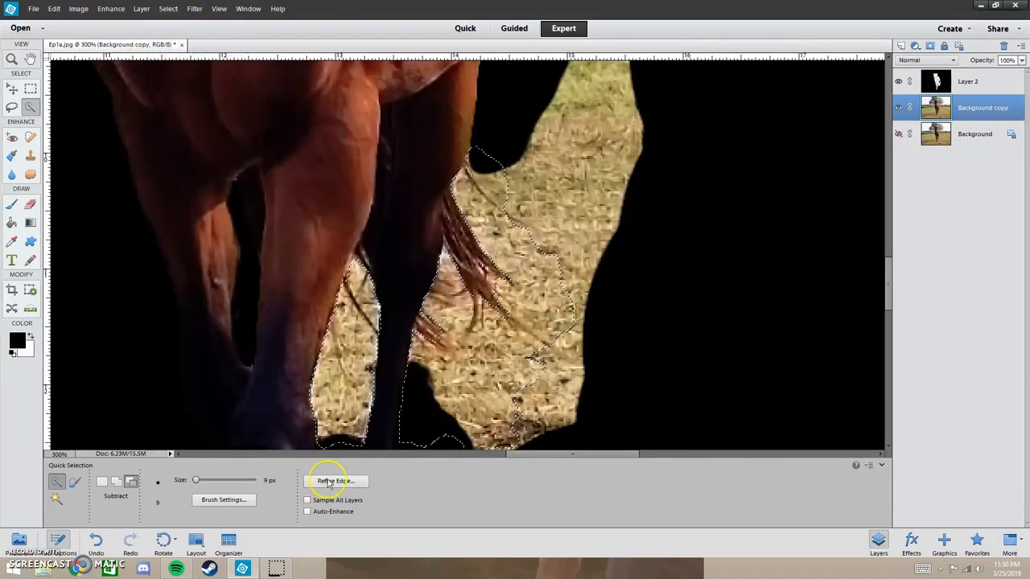
pyautogui.click(683, 126)
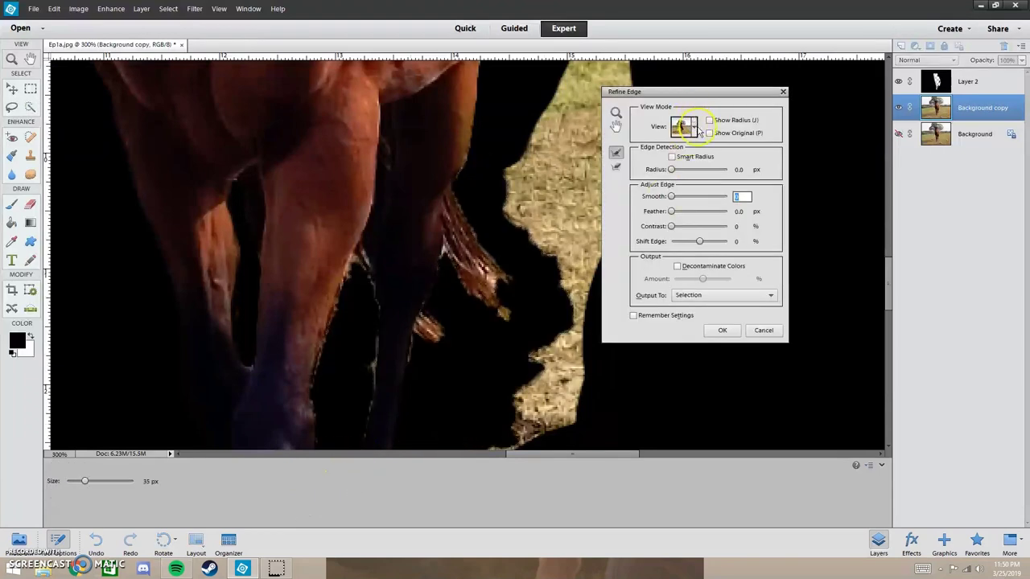
pyautogui.click(763, 95)
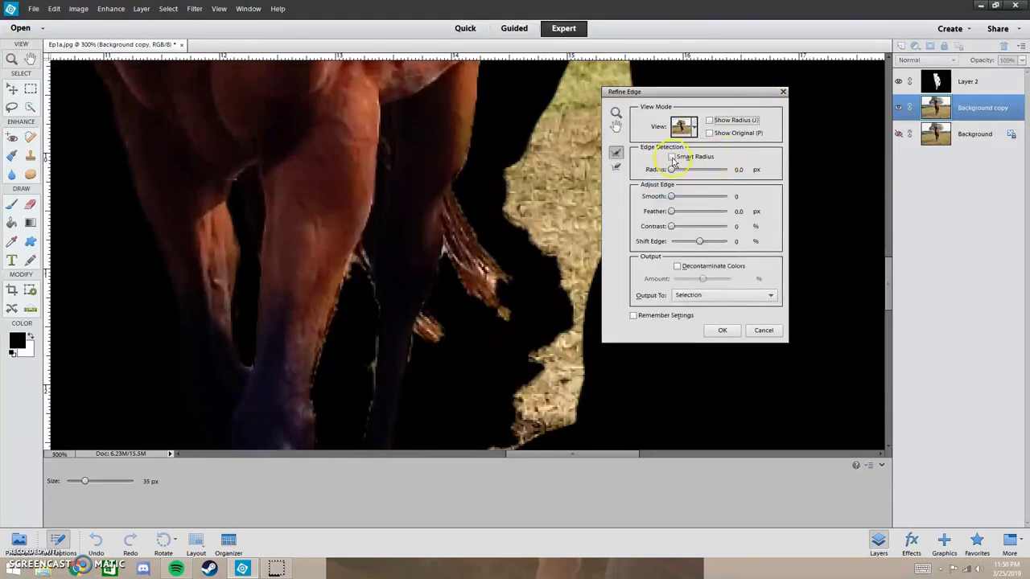
pyautogui.moveTo(672, 170)
pyautogui.mouseDown()
pyautogui.moveTo(689, 169)
pyautogui.moveTo(674, 169)
pyautogui.mouseUp()
pyautogui.click(672, 157)
pyautogui.click(673, 158)
pyautogui.moveTo(699, 241); pyautogui.dragTo(674, 198)
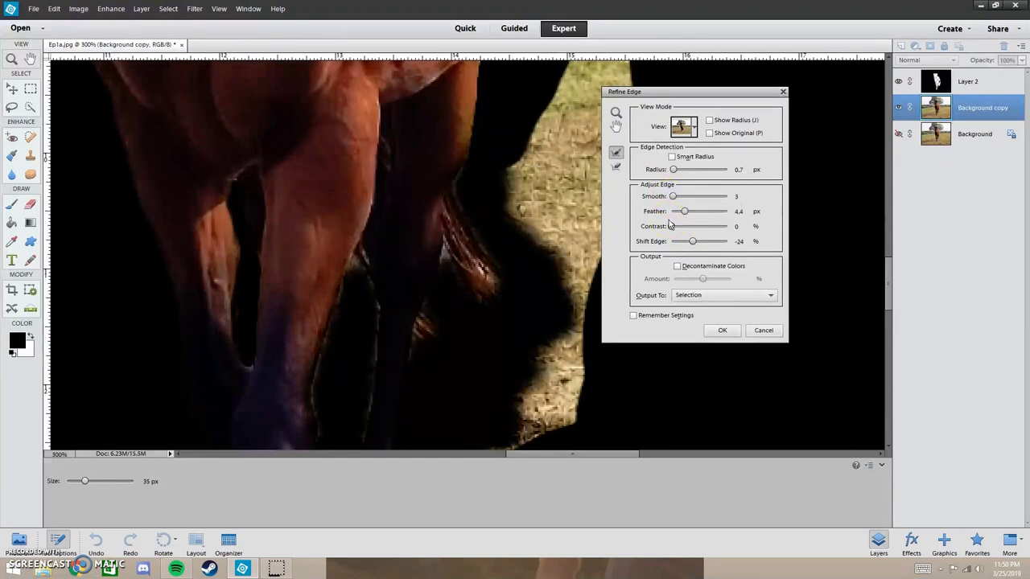
# - Turn on Smart Radius and set radius 0 px, smoothing 0, feather 6.4 px, contrast 4% and edge shift -31%
pyautogui.moveTo(674, 227); pyautogui.dragTo(660, 169)
pyautogui.click(672, 157)
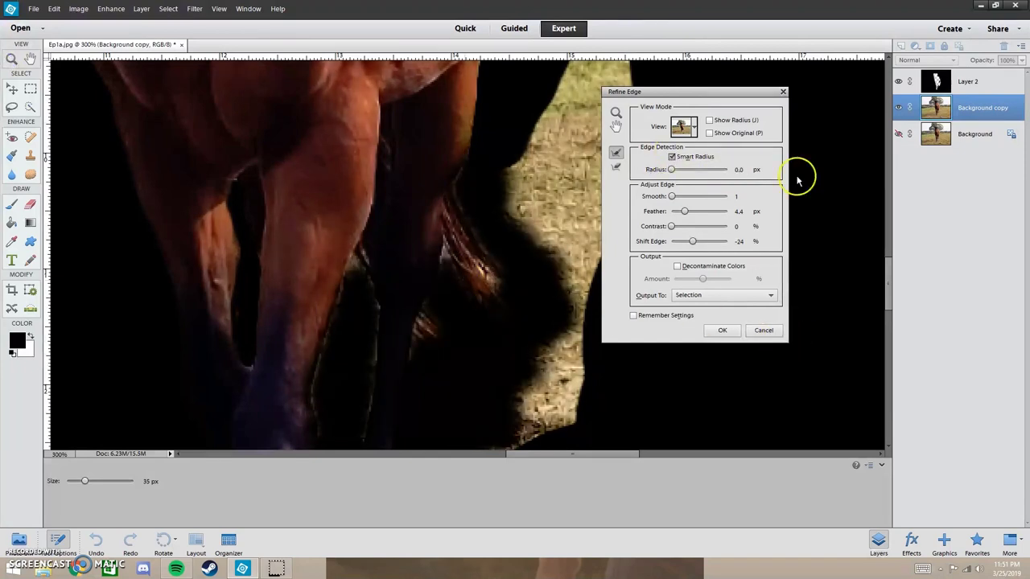
pyautogui.moveTo(685, 211)
pyautogui.mouseDown()
pyautogui.moveTo(691, 243)
pyautogui.moveTo(681, 214)
pyautogui.moveTo(674, 226)
pyautogui.mouseUp()
pyautogui.moveTo(672, 197); pyautogui.dragTo(689, 213)
# - Brush over the tail strands and the edges between the legs with the 10 px Refine Radius tool
pyautogui.click(616, 167)
pyautogui.moveTo(84, 481); pyautogui.dragTo(70, 481)
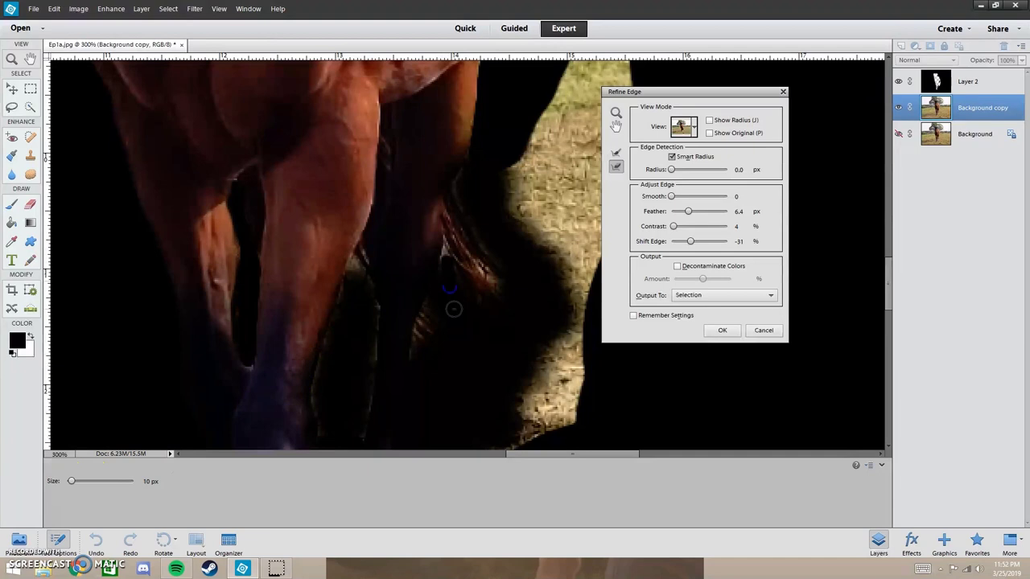
pyautogui.click(616, 154)
pyautogui.moveTo(452, 237); pyautogui.dragTo(446, 301)
pyautogui.moveTo(483, 307)
pyautogui.mouseDown()
pyautogui.moveTo(488, 244)
pyautogui.moveTo(595, 213)
pyautogui.mouseUp()
pyautogui.moveTo(345, 286); pyautogui.dragTo(320, 362)
pyautogui.click(358, 268)
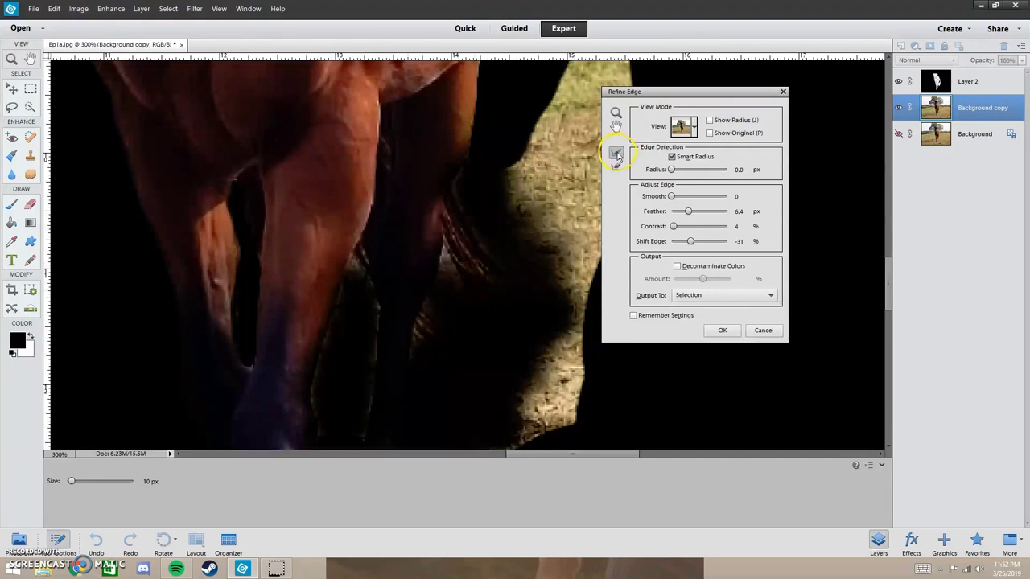
pyautogui.click(617, 127)
pyautogui.moveTo(455, 273); pyautogui.dragTo(478, 256)
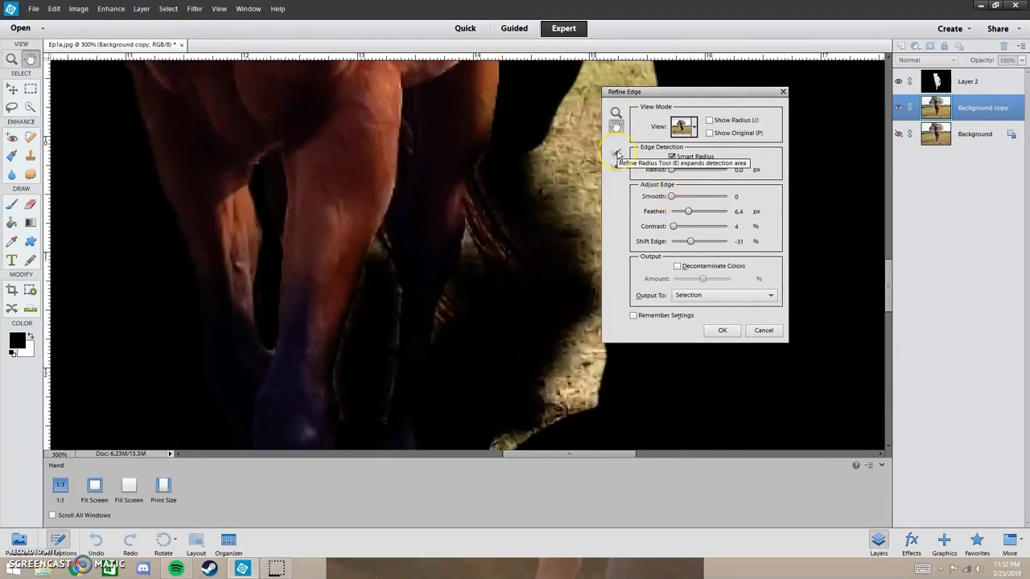
# - Refine the selection edge with radius 2.7 px, smoothing 1, feather 3 px, contrast 13% and edge shift -17%, keeping the output as a selection
pyautogui.click(682, 298)
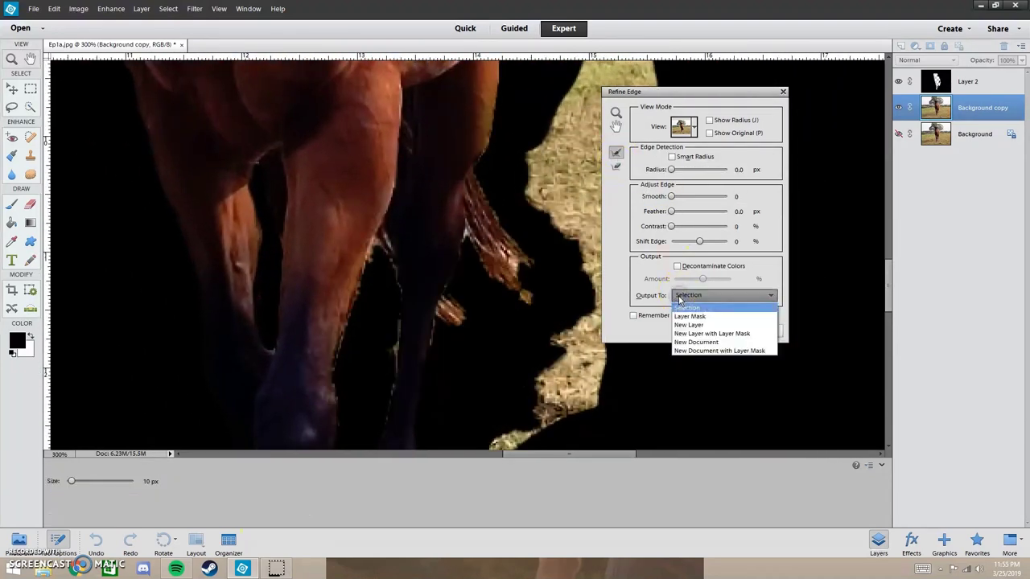
pyautogui.click(681, 299)
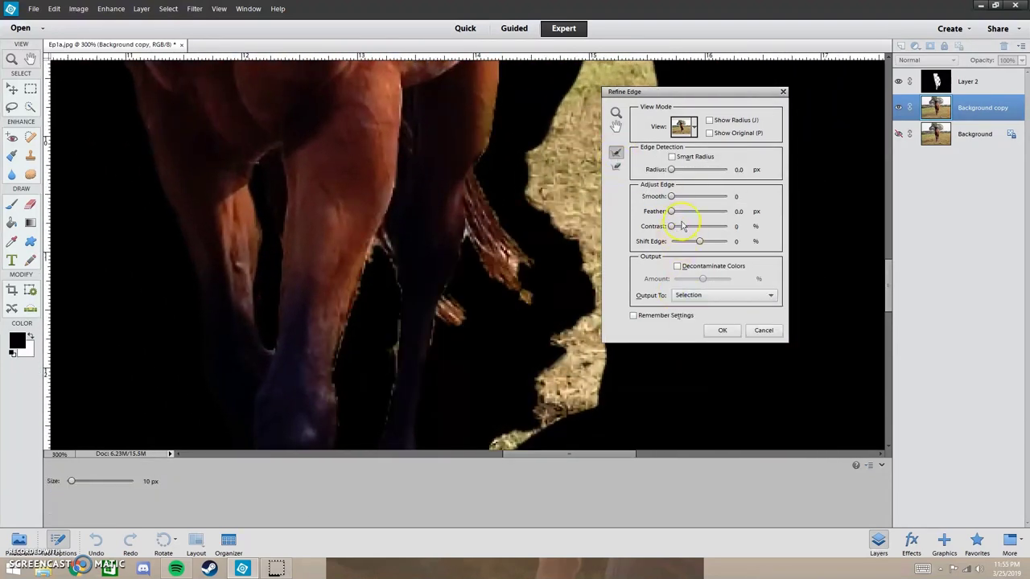
pyautogui.moveTo(671, 198)
pyautogui.mouseDown()
pyautogui.moveTo(674, 171)
pyautogui.moveTo(675, 213)
pyautogui.mouseUp()
pyautogui.moveTo(700, 242); pyautogui.dragTo(682, 212)
pyautogui.moveTo(673, 169); pyautogui.dragTo(681, 169)
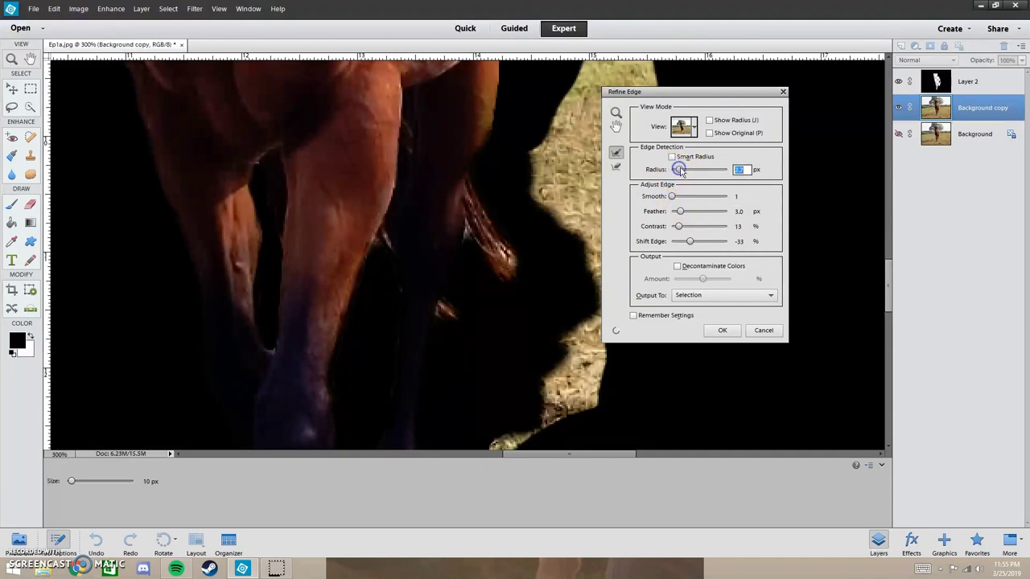
pyautogui.moveTo(689, 242); pyautogui.dragTo(700, 241)
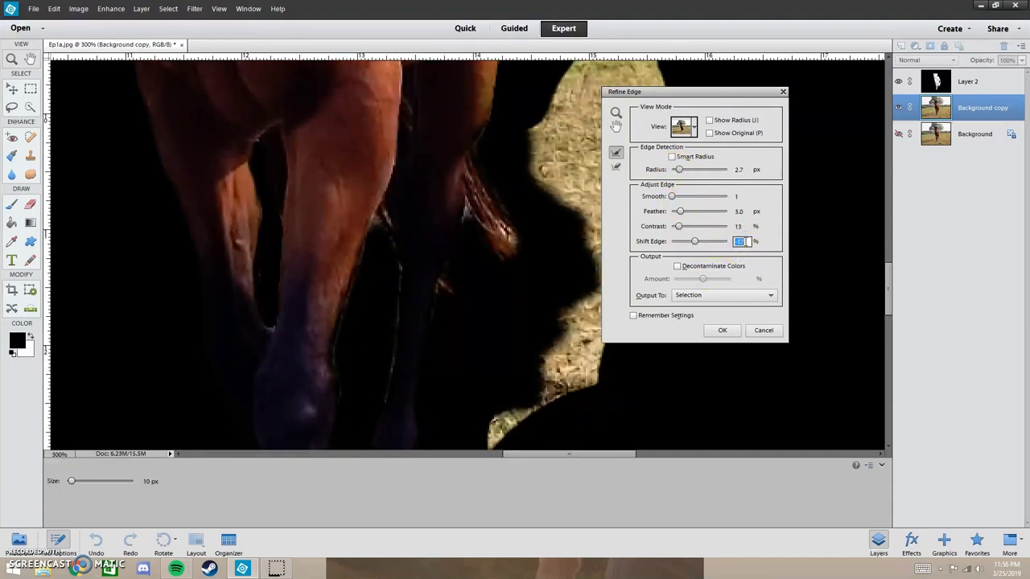
pyautogui.click(724, 330)
# - Make Layer 2 the active layer and invert the selection back to the grass areas
pyautogui.click(936, 83)
pyautogui.click(172, 10)
pyautogui.click(186, 50)
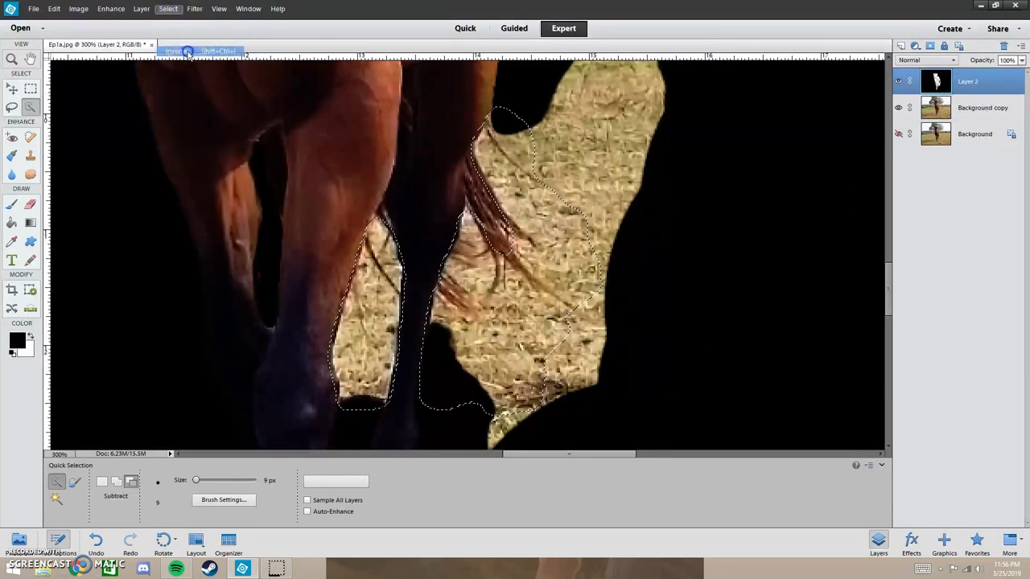
# - Paint the selected grass around the tail and between the legs black on Layer 2 with a soft 21 px brush
pyautogui.click(12, 206)
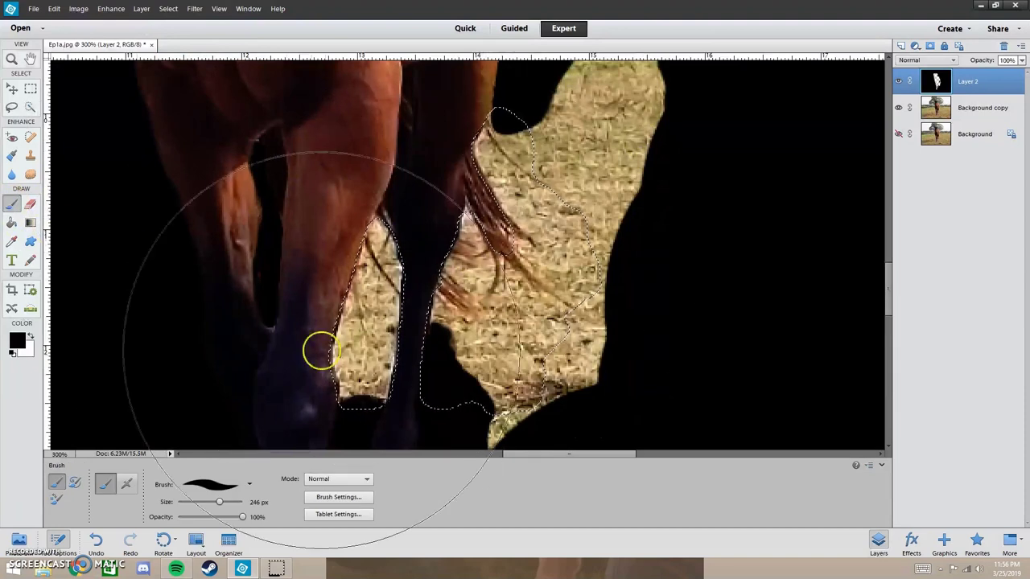
pyautogui.click(213, 485)
pyautogui.moveTo(183, 502); pyautogui.dragTo(188, 503)
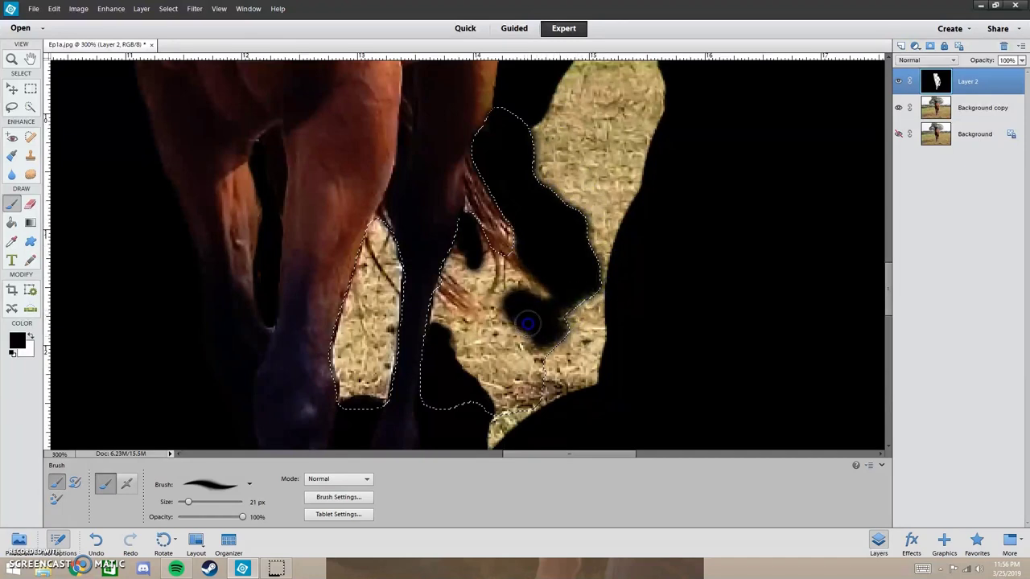
pyautogui.moveTo(444, 364)
pyautogui.mouseDown()
pyautogui.moveTo(432, 324)
pyautogui.moveTo(460, 257)
pyautogui.mouseUp()
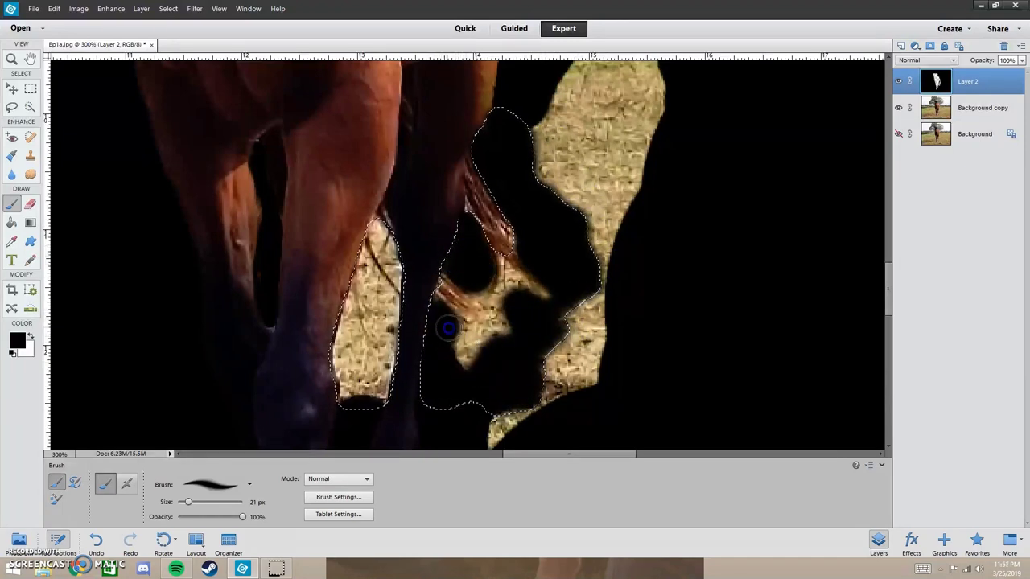
pyautogui.moveTo(479, 357)
pyautogui.mouseDown()
pyautogui.moveTo(517, 307)
pyautogui.moveTo(485, 264)
pyautogui.mouseUp()
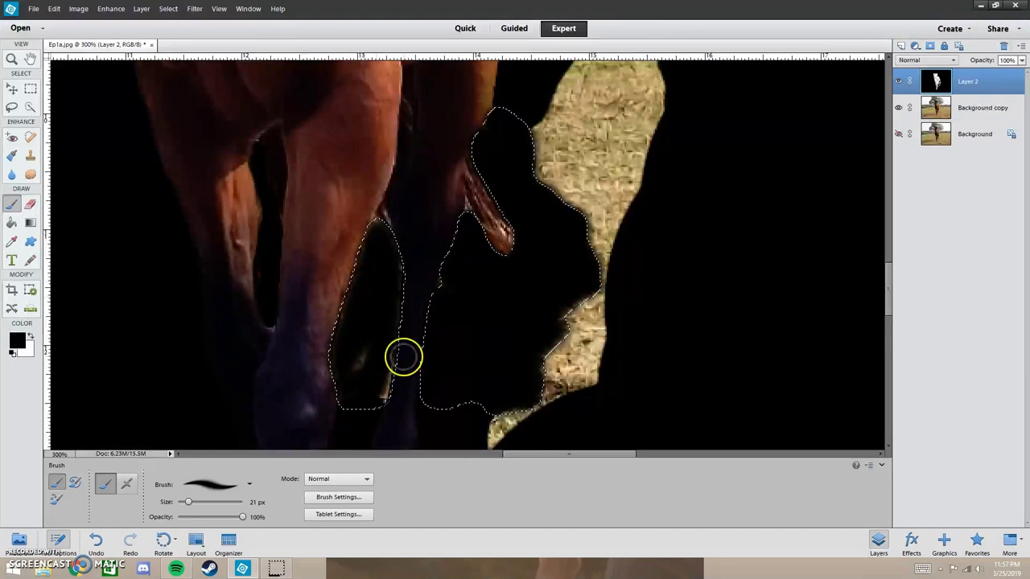
# - Undo the last black painting between the legs and compare the image with Layer 2 hidden and shown
pyautogui.hotkey('ctrl', 'z')
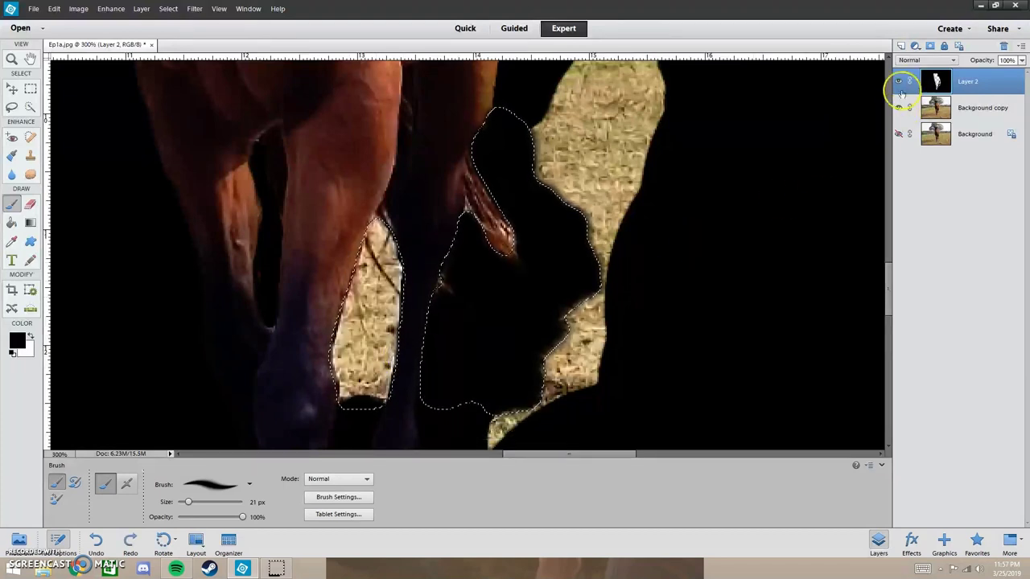
pyautogui.click(899, 81)
pyautogui.click(899, 81)
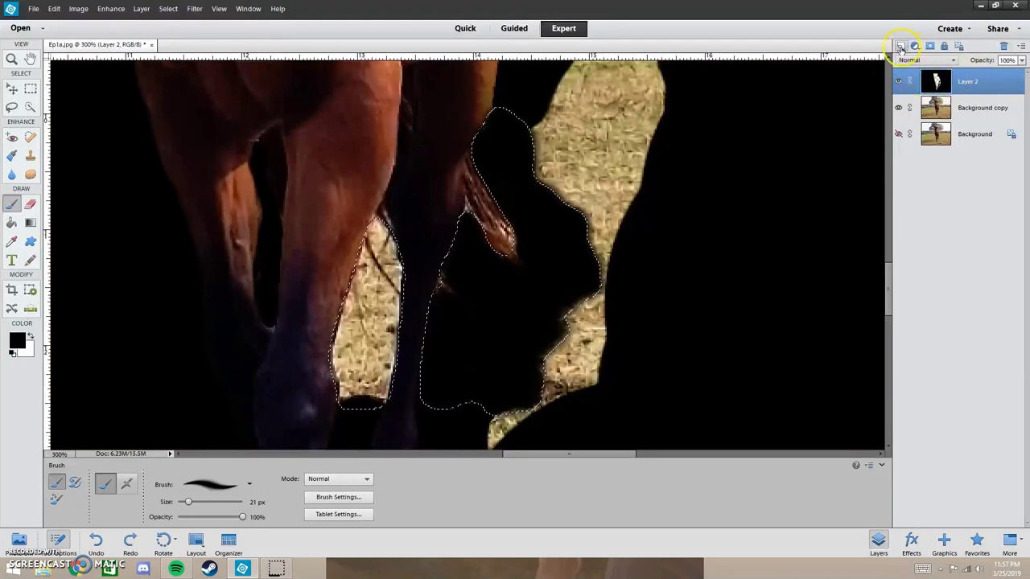
# - Lower Layer 2 to 52% opacity and erase lightly over the loose tail strands with a 6 px eraser at 1% opacity
pyautogui.press('e')
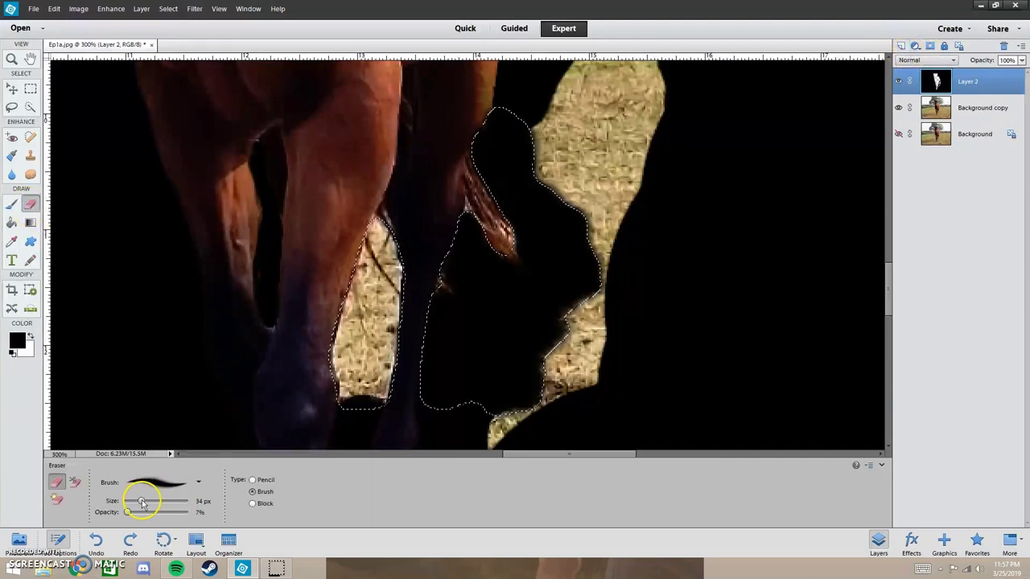
pyautogui.click(1022, 60)
pyautogui.moveTo(1020, 72); pyautogui.dragTo(992, 71)
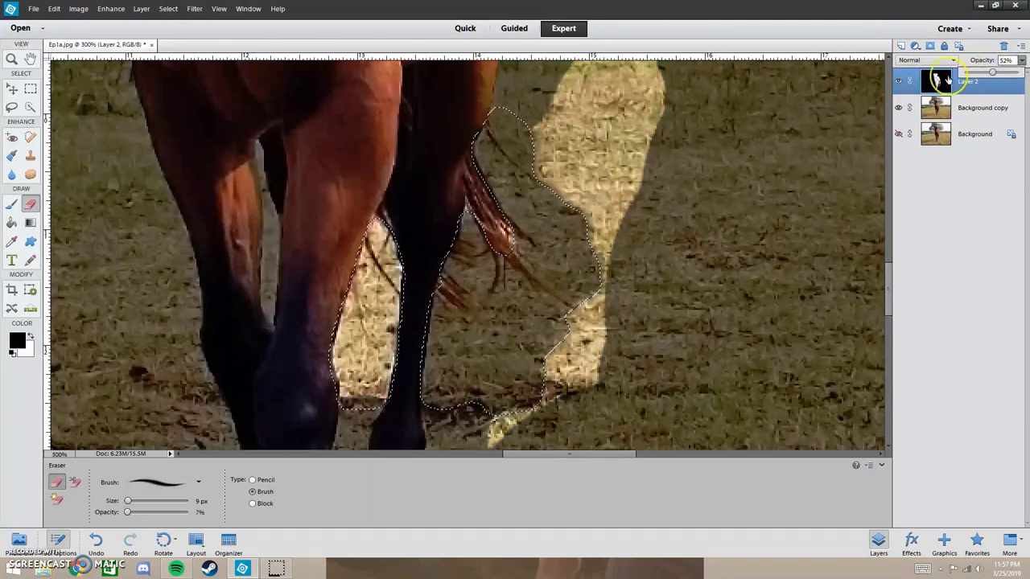
pyautogui.click(453, 251)
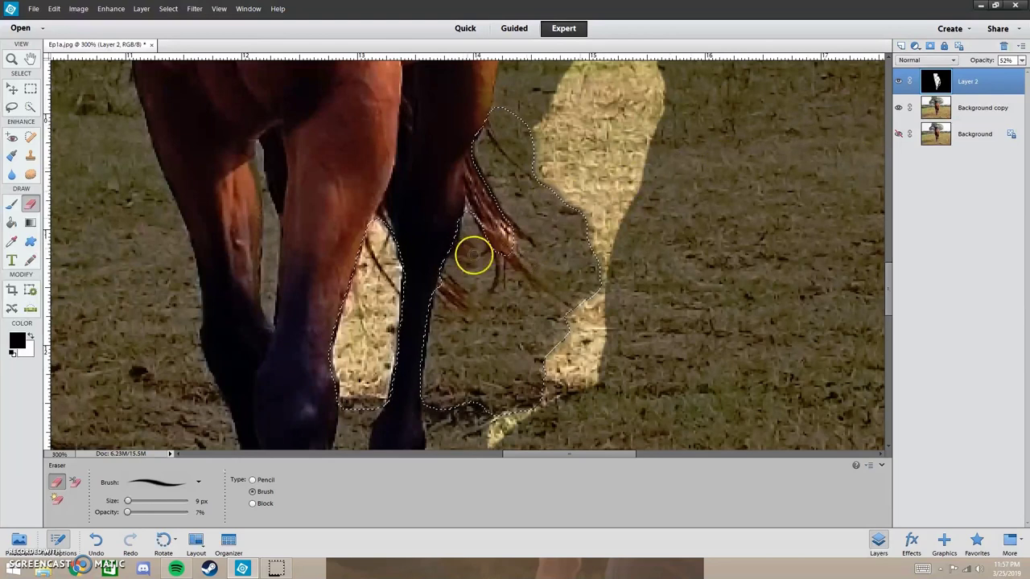
pyautogui.moveTo(127, 512); pyautogui.dragTo(123, 512)
pyautogui.moveTo(128, 501); pyautogui.dragTo(126, 502)
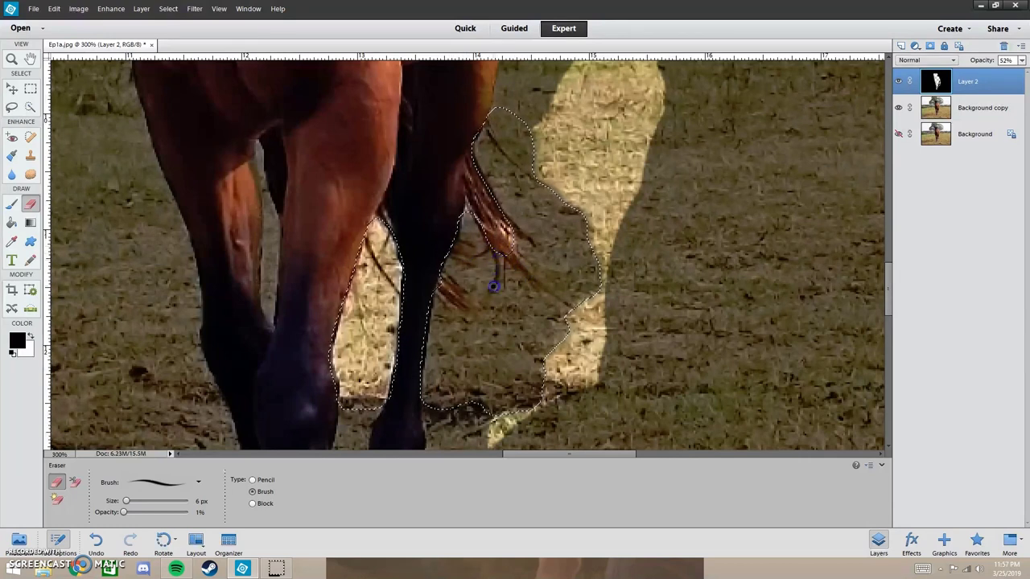
# - Restore Layer 2 to 100% opacity, test the eraser on the tail strands at 12% opacity, and raise it to 25%
pyautogui.click(1022, 60)
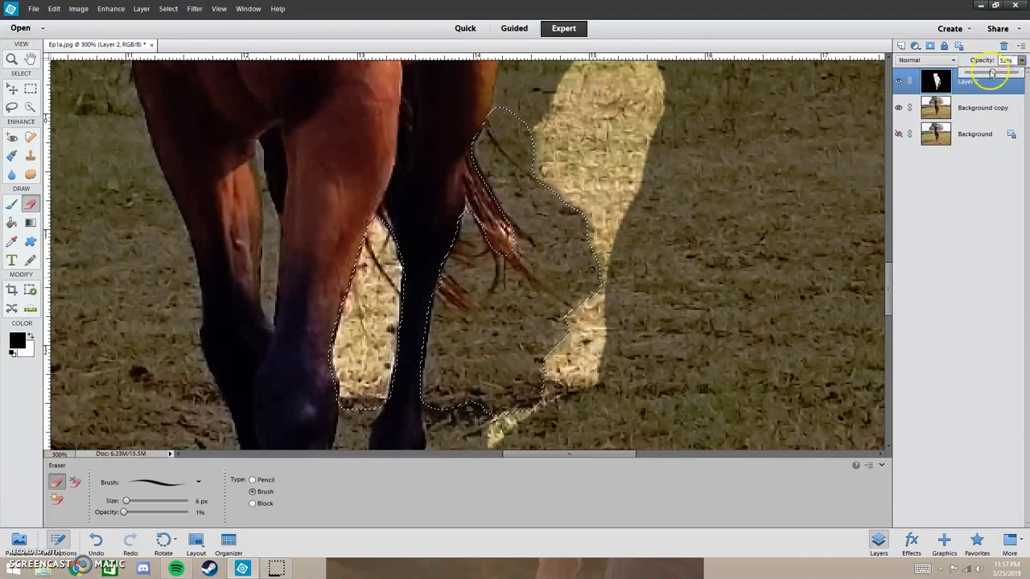
pyautogui.moveTo(992, 73); pyautogui.dragTo(1026, 74)
pyautogui.click(496, 279)
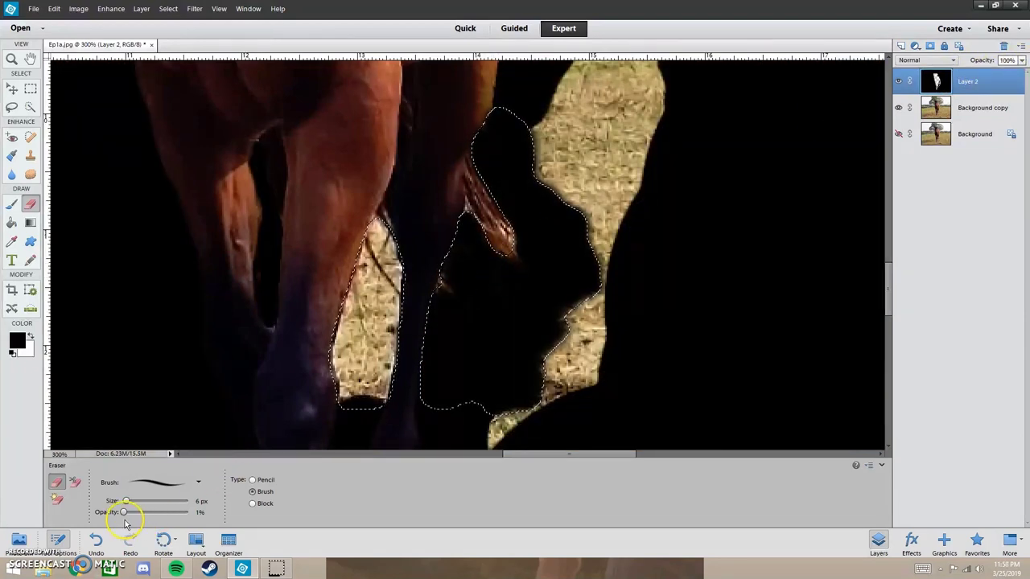
pyautogui.moveTo(124, 513); pyautogui.dragTo(130, 512)
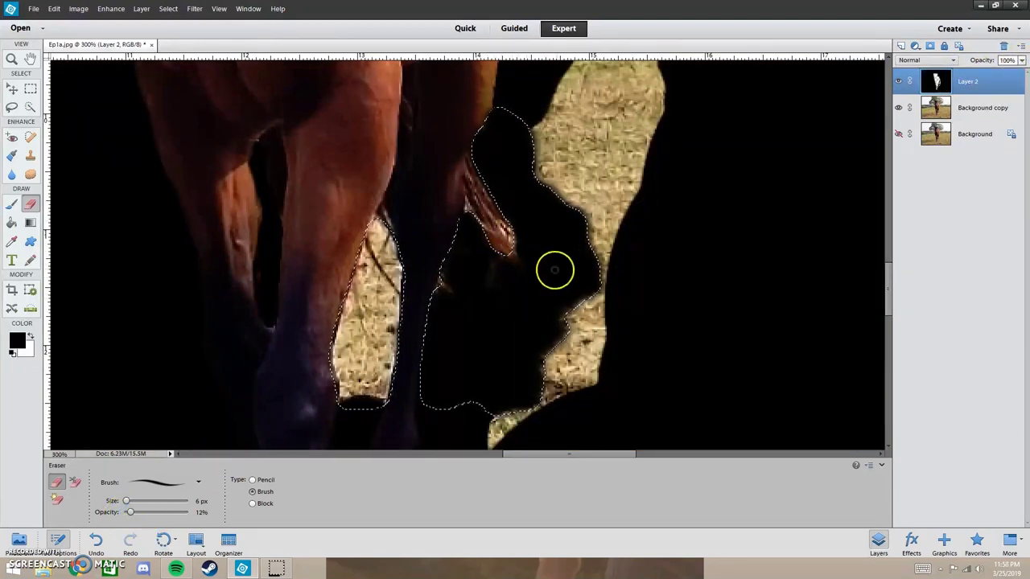
pyautogui.moveTo(130, 513); pyautogui.dragTo(139, 513)
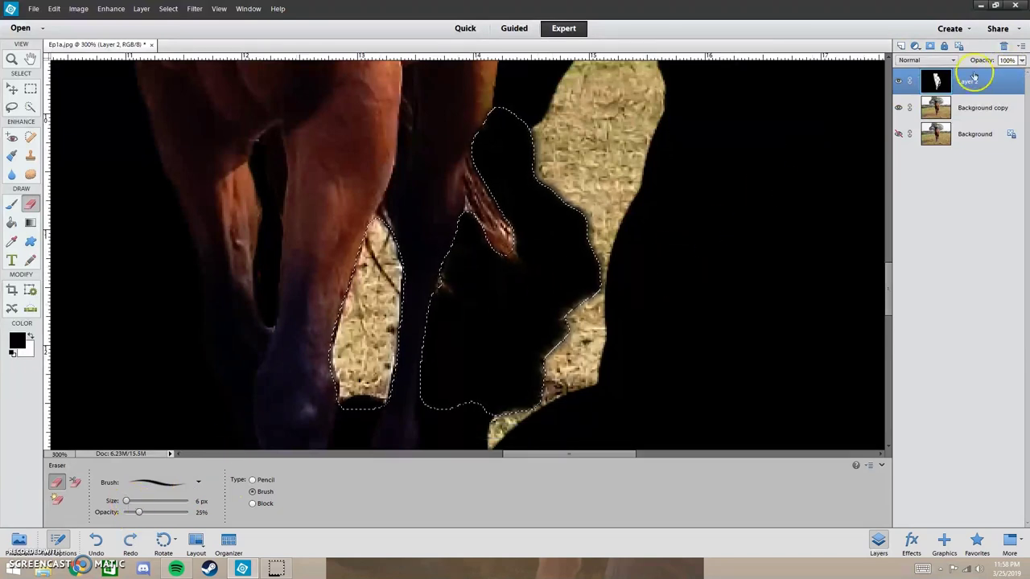
# - Lower Layer 2 to 74% opacity and erase along the tail strands with a 5 px eraser
pyautogui.click(1022, 61)
pyautogui.moveTo(1018, 72); pyautogui.dragTo(1003, 74)
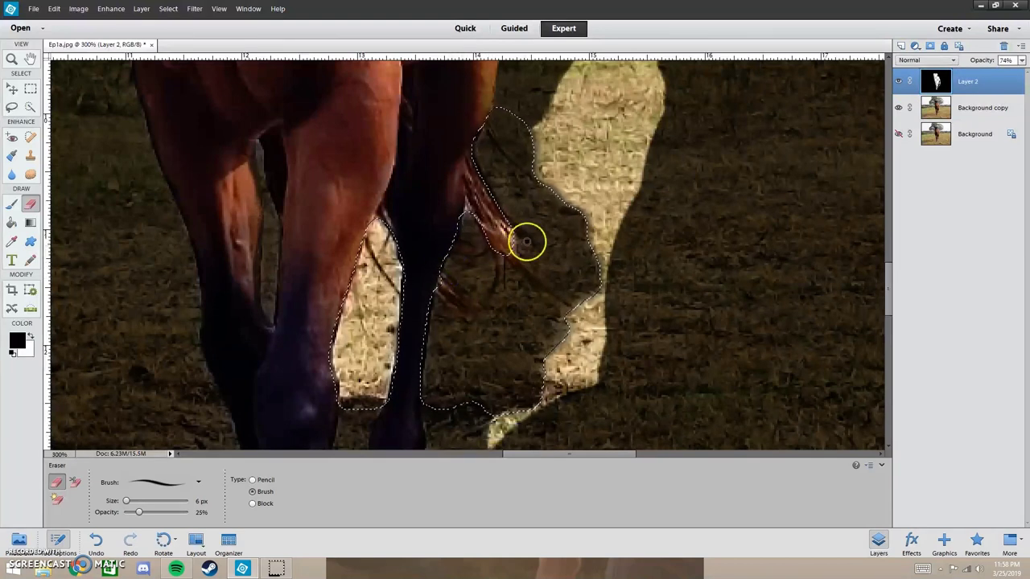
pyautogui.press('[')
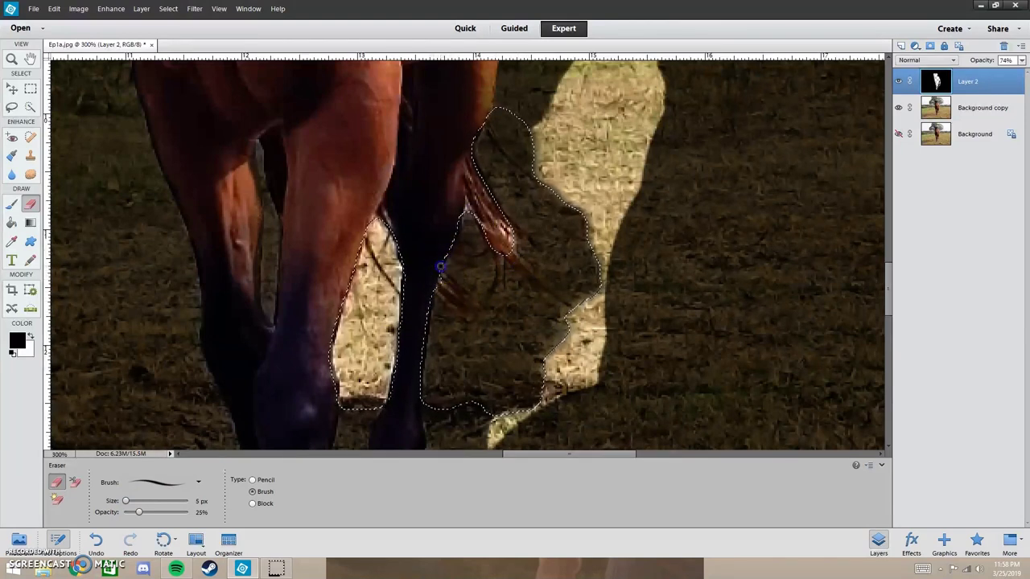
# - Set Layer 2 to 79% opacity and reveal the fine tail hairs with a 1 px eraser at 37% opacity
pyautogui.click(1021, 60)
pyautogui.moveTo(1006, 73)
pyautogui.mouseDown()
pyautogui.moveTo(1026, 72)
pyautogui.moveTo(1008, 71)
pyautogui.mouseUp()
pyautogui.click(125, 502)
pyautogui.click(140, 512)
pyautogui.moveTo(140, 515); pyautogui.dragTo(146, 513)
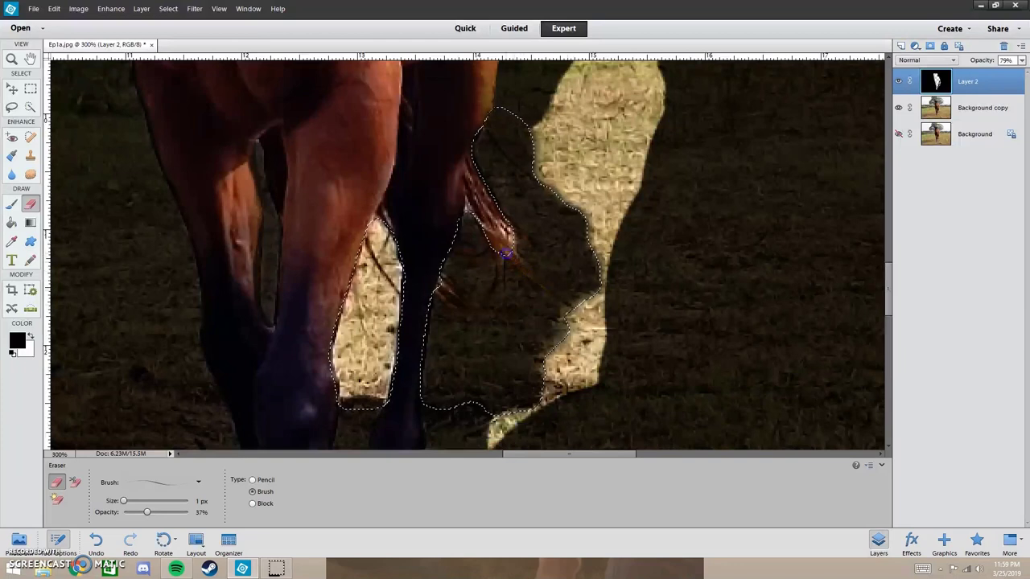
pyautogui.press('ctrl')
pyautogui.moveTo(516, 254); pyautogui.dragTo(531, 266)
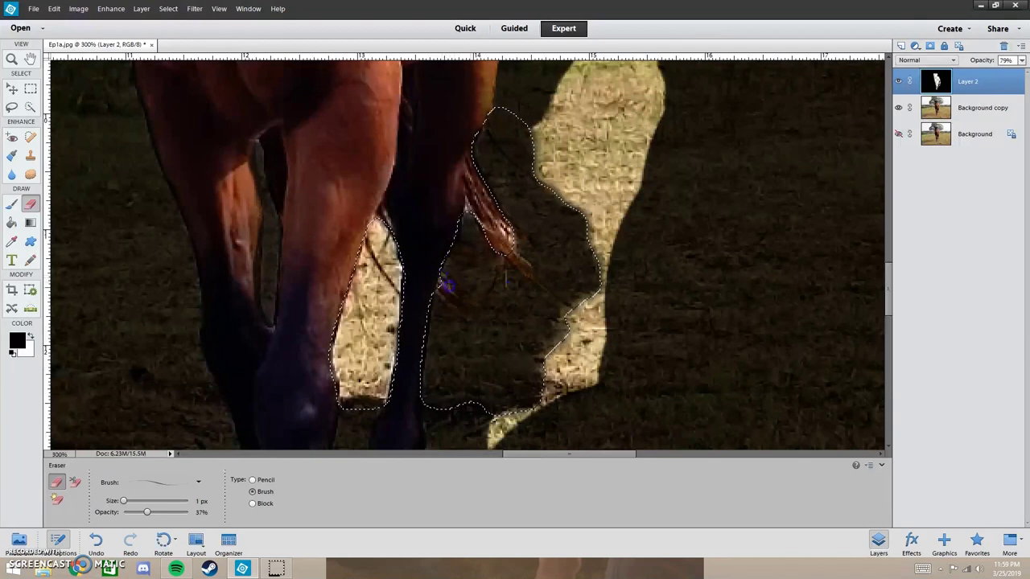
pyautogui.moveTo(435, 294)
pyautogui.mouseDown()
pyautogui.moveTo(441, 230)
pyautogui.moveTo(478, 219)
pyautogui.mouseUp()
# - Return Layer 2 to 100% opacity, erase a few more fine hairs at the tail's outer edge, and clear the selection
pyautogui.click(1021, 60)
pyautogui.moveTo(1007, 73); pyautogui.dragTo(1024, 70)
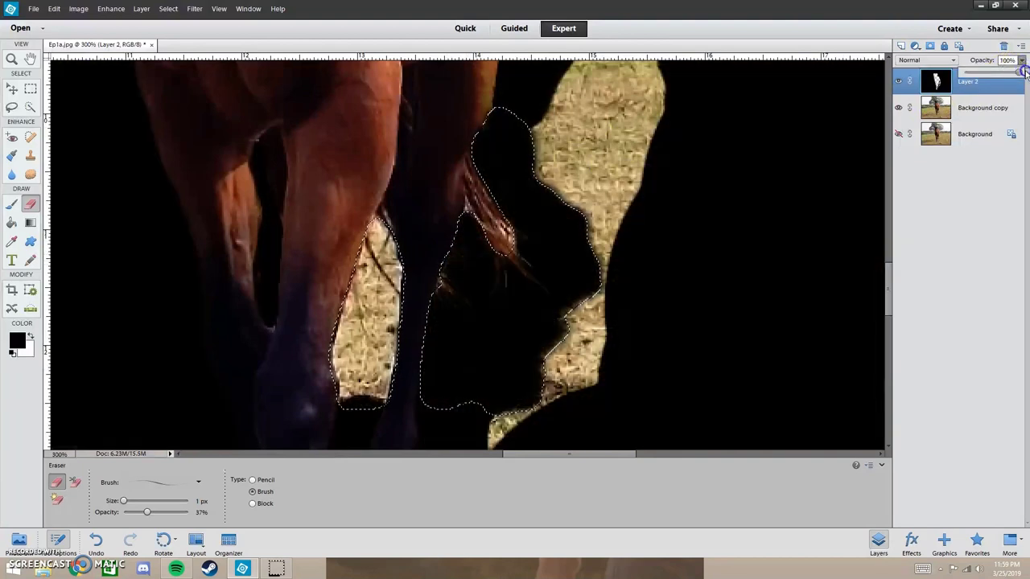
pyautogui.click(544, 199)
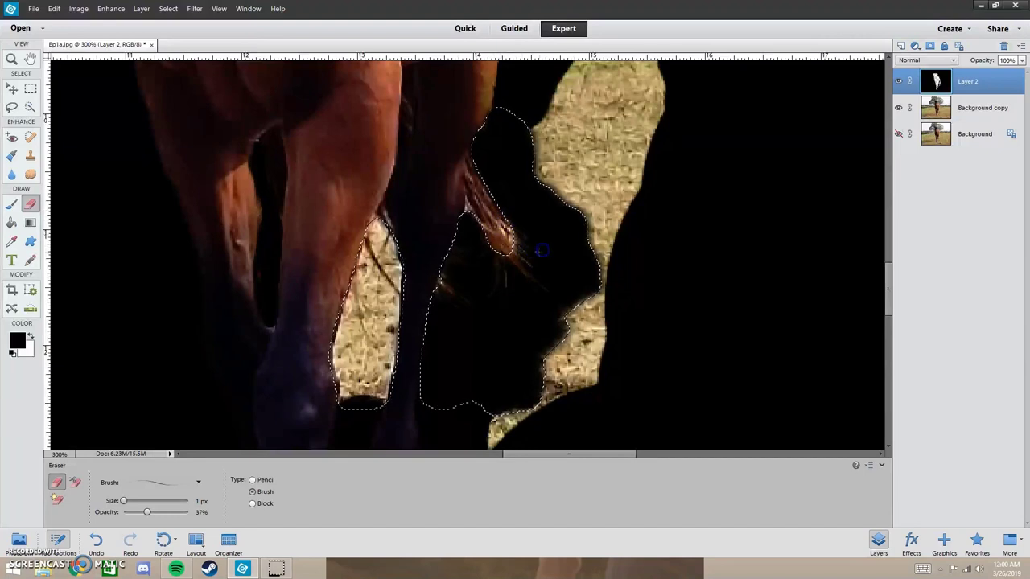
pyautogui.hotkey('ctrl', 'd')
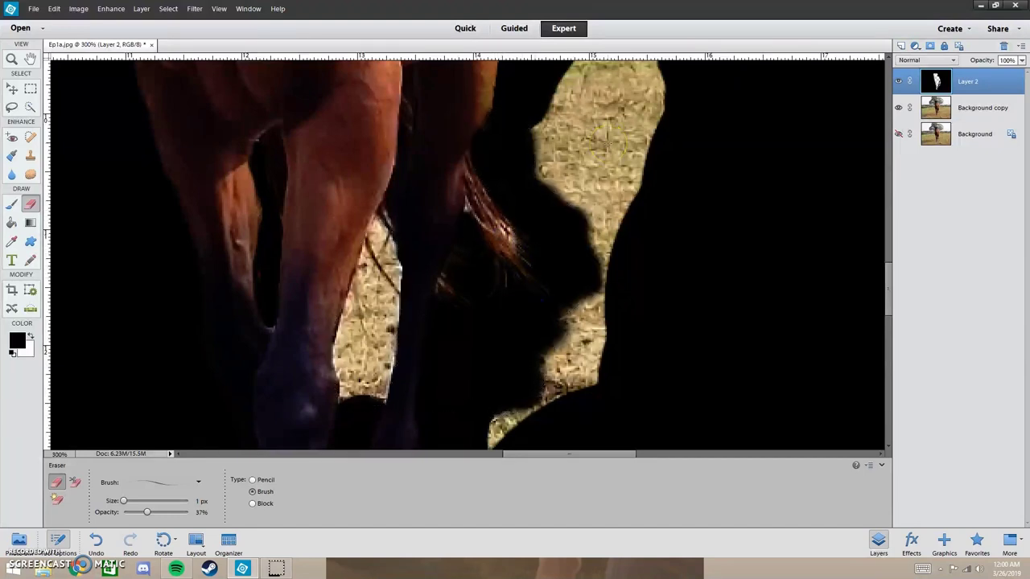
# - Erase a short stroke beside the tail, check the whole horse, and undo that eraser stroke
pyautogui.moveTo(480, 243); pyautogui.dragTo(481, 237)
pyautogui.doubleClick(12, 58)
pyautogui.click(82, 488)
pyautogui.click(446, 336)
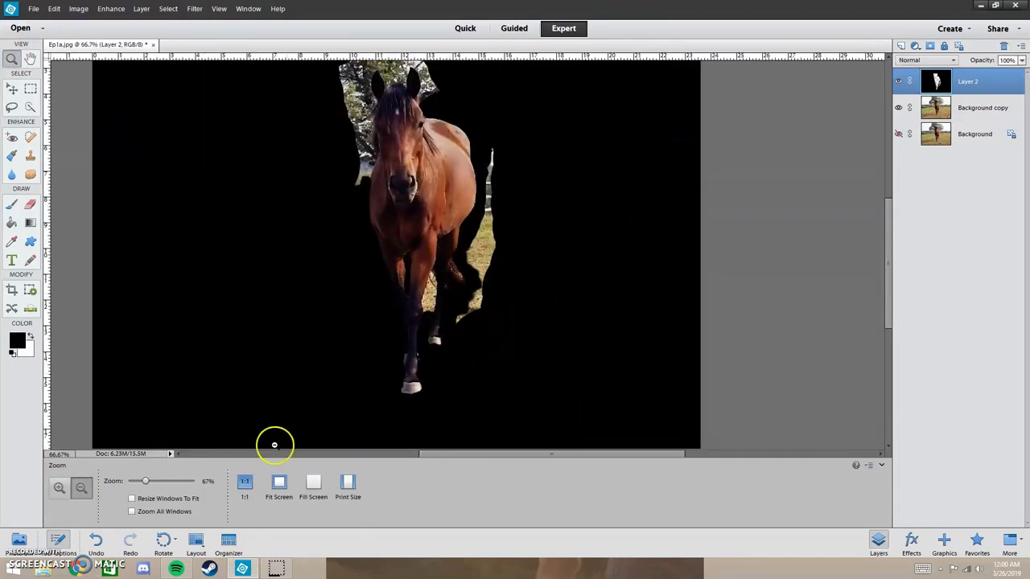
pyautogui.click(61, 488)
pyautogui.doubleClick(461, 271)
pyautogui.hotkey('ctrl', 'z')
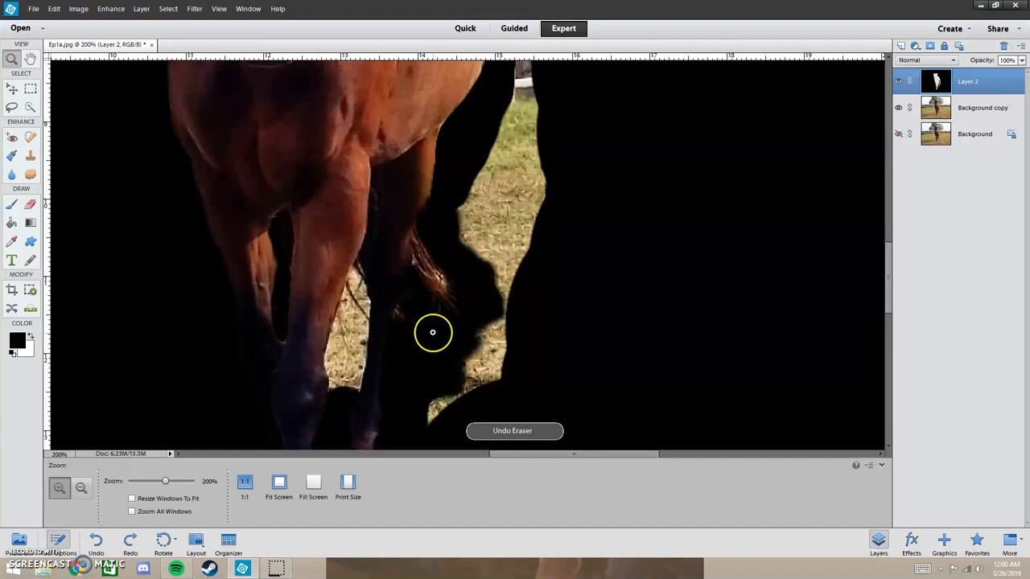
# - Darken the light fringes along the tail's edges on Layer 2 with a 6 px black brush at 21% opacity
pyautogui.click(413, 266)
pyautogui.press('b')
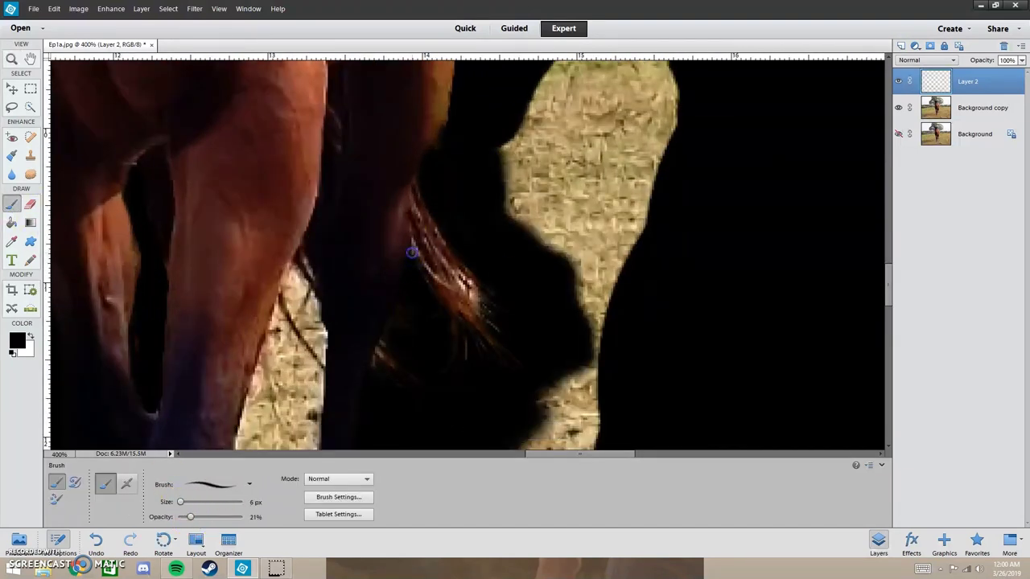
pyautogui.doubleClick(11, 58)
pyautogui.doubleClick(483, 267)
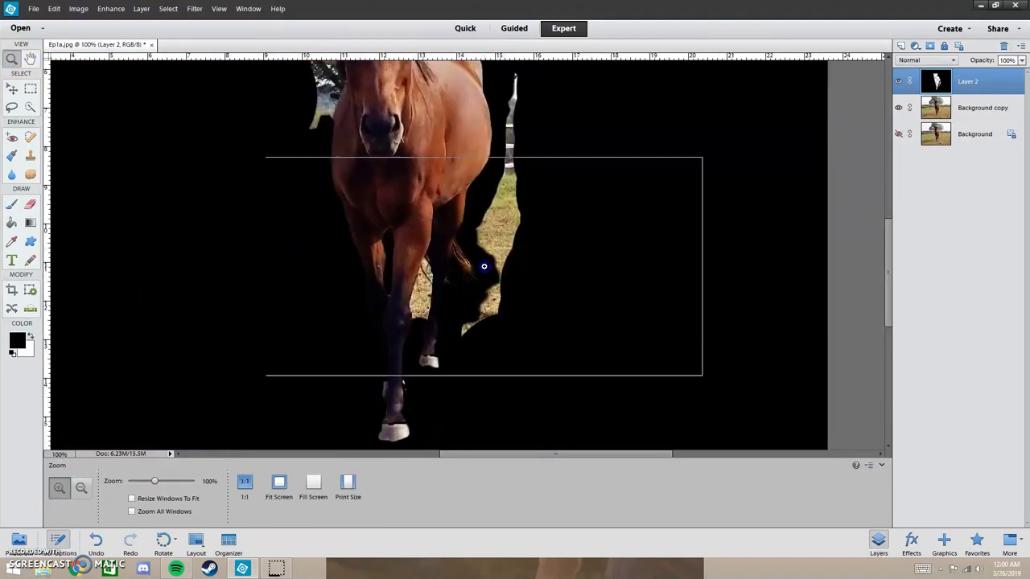
pyautogui.click(11, 205)
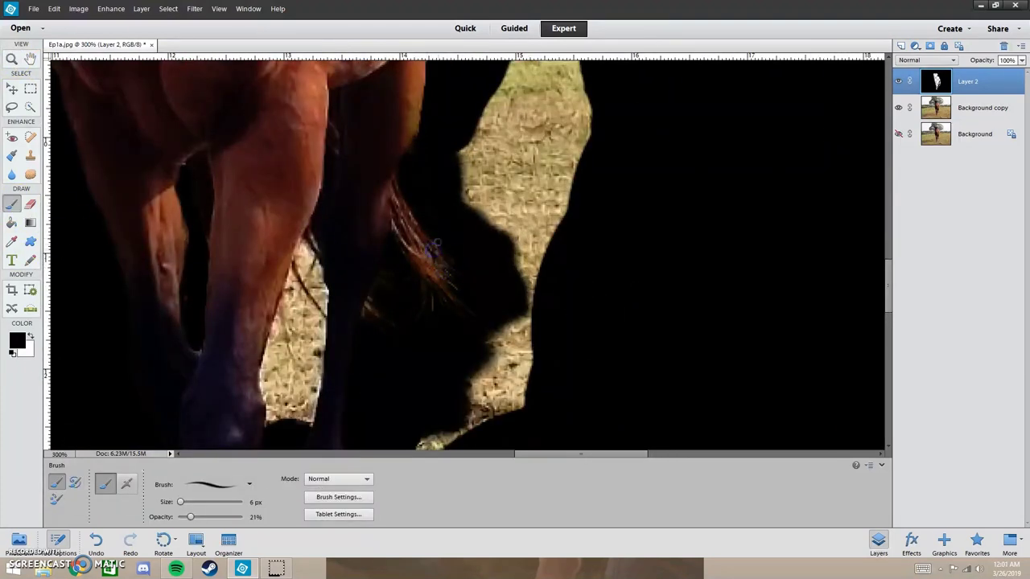
pyautogui.moveTo(415, 234)
pyautogui.mouseDown()
pyautogui.moveTo(379, 177)
pyautogui.moveTo(392, 219)
pyautogui.mouseUp()
pyautogui.click(95, 240)
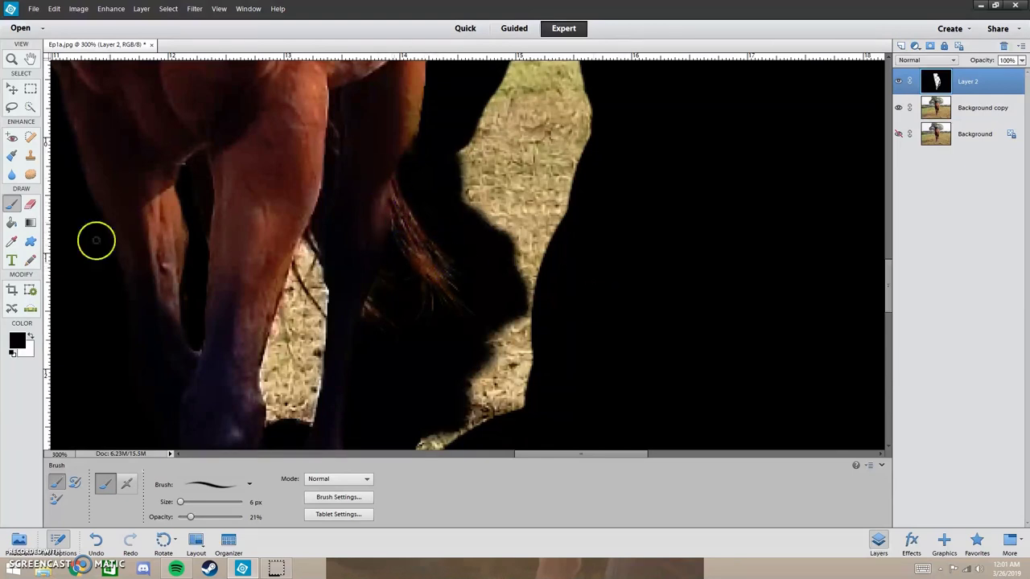
# - Paint out the faint stray hairs and the leftover strip of pasture beside the tail on Layer 2 with a black brush
pyautogui.click(363, 310)
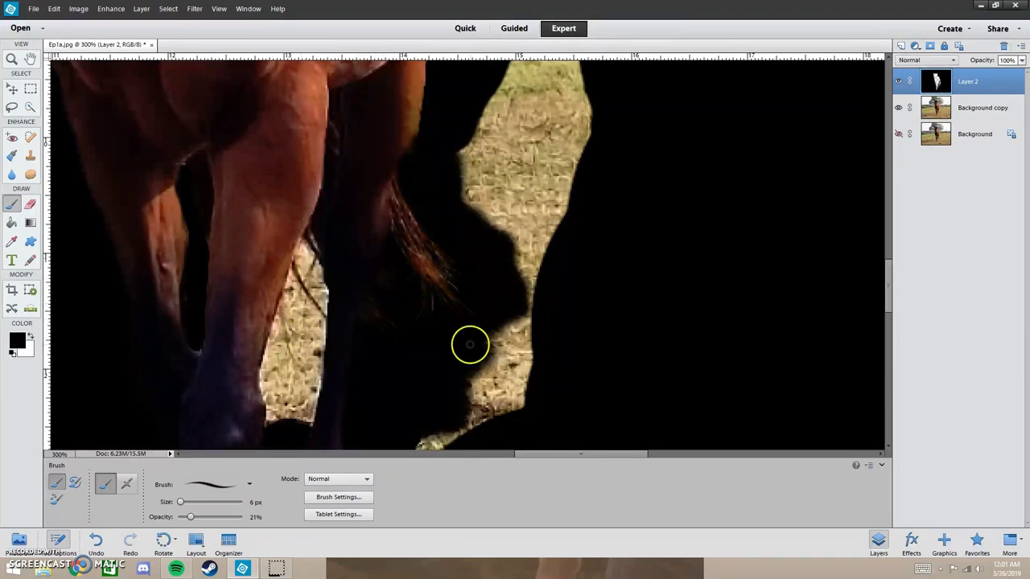
pyautogui.doubleClick(12, 59)
pyautogui.scroll(2, 303, 163)
pyautogui.click(882, 465)
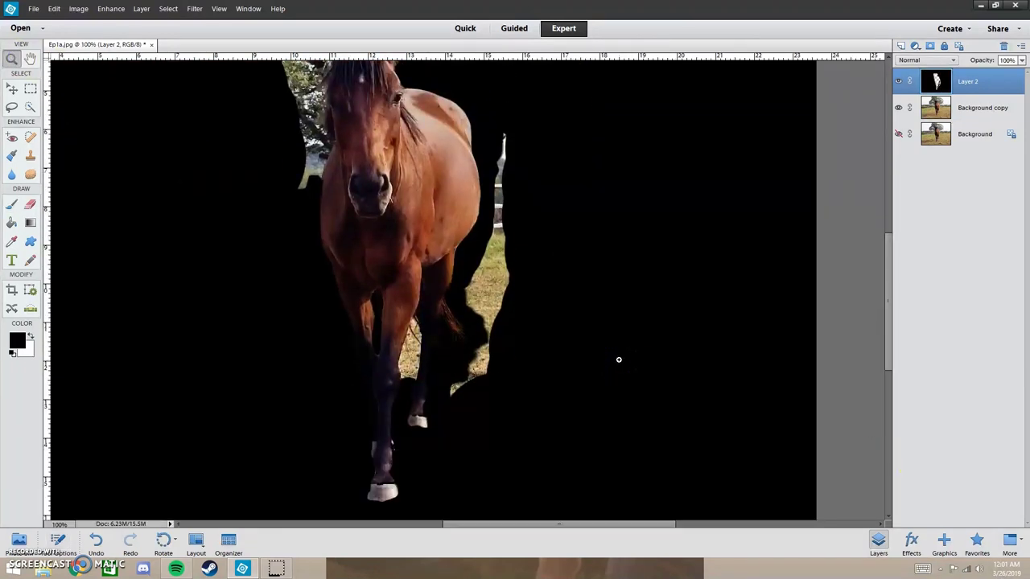
pyautogui.click(12, 205)
pyautogui.moveTo(183, 503); pyautogui.dragTo(204, 500)
pyautogui.moveTo(479, 379)
pyautogui.mouseDown()
pyautogui.moveTo(472, 288)
pyautogui.moveTo(493, 220)
pyautogui.moveTo(505, 294)
pyautogui.mouseUp()
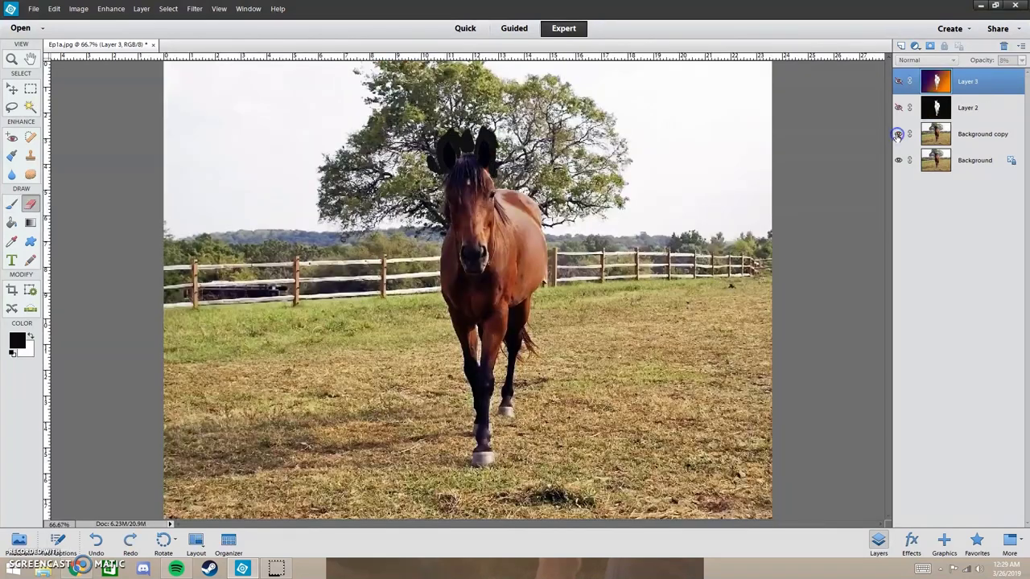
# - Show Layer 2 again over the visible Background copy and make Layer 2 the active layer
pyautogui.click(898, 108)
pyautogui.click(898, 133)
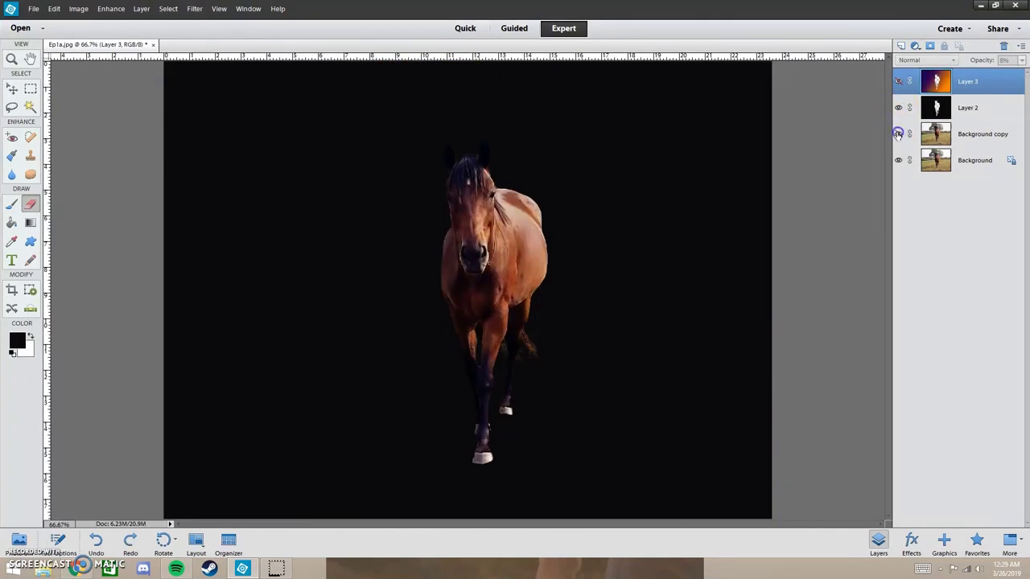
pyautogui.click(952, 105)
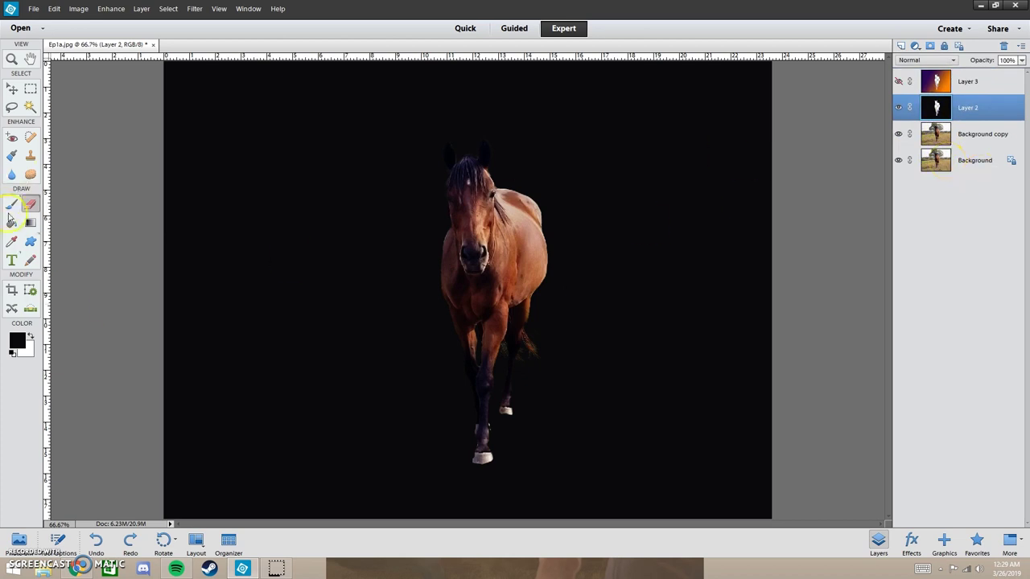
# - Try erasing Layer 2 around the lower legs with a 71 px eraser at 8% opacity, and undo the stroke
pyautogui.click(67, 541)
pyautogui.click(158, 485)
pyautogui.click(158, 459)
pyautogui.click(137, 503)
pyautogui.scroll(-2, 890, 261)
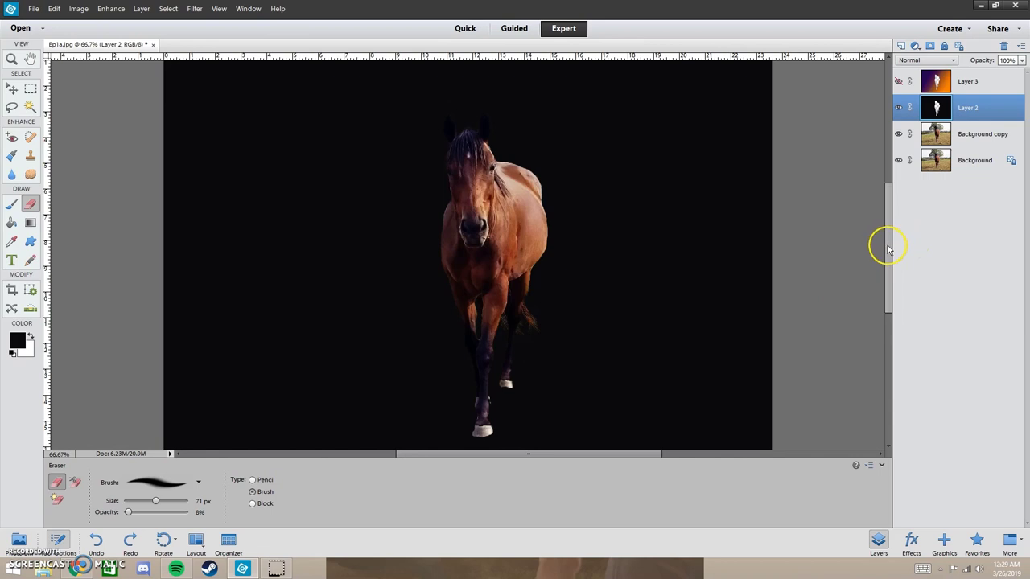
pyautogui.moveTo(1019, 72)
pyautogui.mouseDown()
pyautogui.moveTo(1004, 72)
pyautogui.moveTo(1020, 72)
pyautogui.mouseUp()
pyautogui.moveTo(512, 343); pyautogui.dragTo(463, 351)
pyautogui.moveTo(156, 501); pyautogui.dragTo(167, 502)
pyautogui.hotkey('ctrl', 'z')
# - Try revealing faint ground around the hooves on Layer 2 at 2% eraser opacity, using 367 px and 53 px sizes, and undo the strokes
pyautogui.moveTo(128, 514); pyautogui.dragTo(123, 515)
pyautogui.moveTo(473, 368)
pyautogui.mouseDown()
pyautogui.moveTo(451, 370)
pyautogui.moveTo(495, 369)
pyautogui.moveTo(472, 356)
pyautogui.moveTo(393, 403)
pyautogui.mouseUp()
pyautogui.click(205, 512)
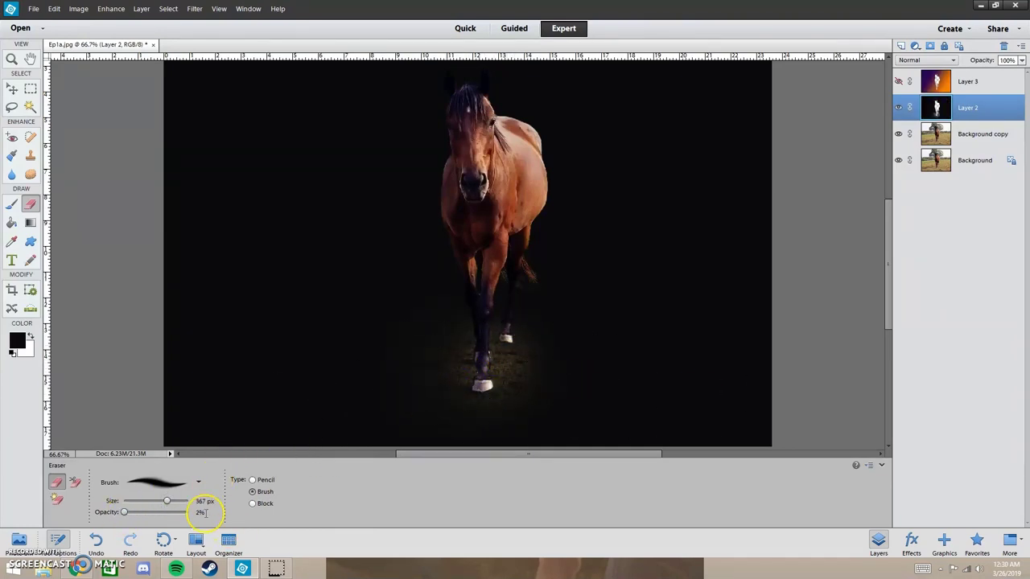
pyautogui.click(480, 359)
pyautogui.moveTo(160, 502); pyautogui.dragTo(150, 501)
pyautogui.click(477, 349)
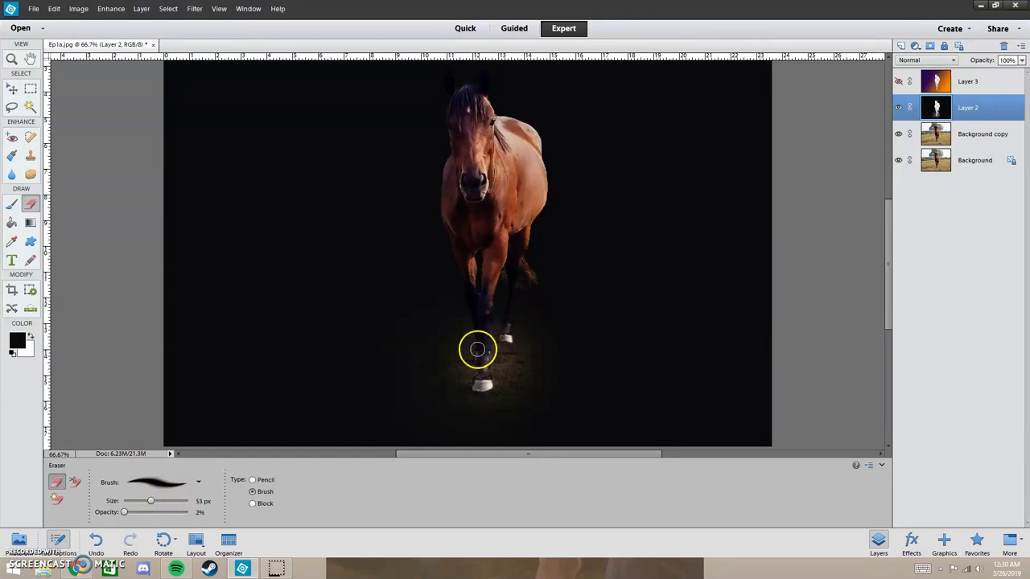
pyautogui.moveTo(496, 359)
pyautogui.mouseDown()
pyautogui.moveTo(440, 366)
pyautogui.moveTo(497, 387)
pyautogui.moveTo(465, 385)
pyautogui.moveTo(475, 345)
pyautogui.mouseUp()
pyautogui.keyDown('ctrl'); pyautogui.click(739, 370); pyautogui.keyUp('ctrl')
pyautogui.hotkey('ctrl', 'z')
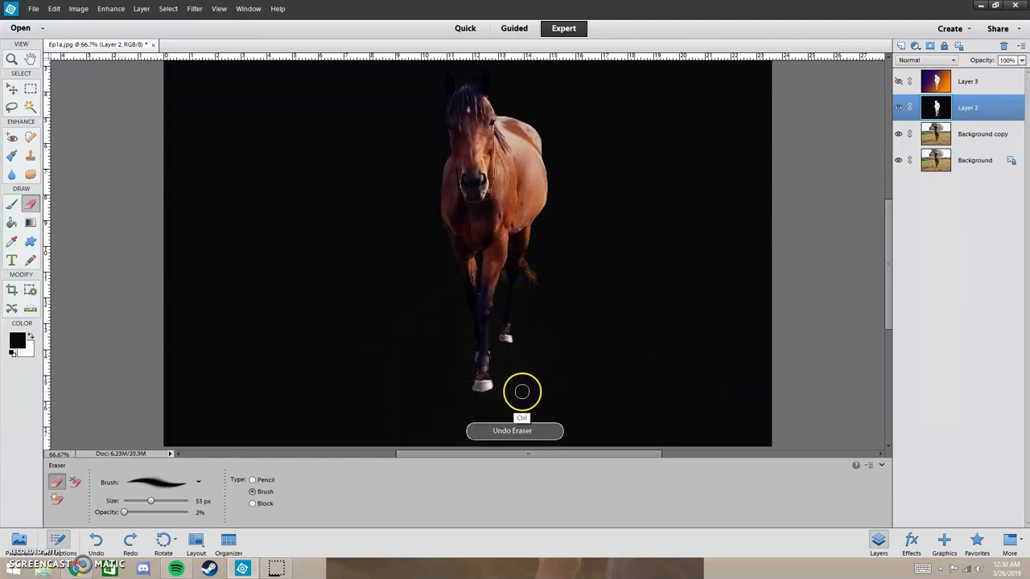
# - Try erasing Layer 2 softly on both sides of the front hoof with the 53 px eraser at 2% opacity, and undo the strokes
pyautogui.moveTo(479, 341)
pyautogui.mouseDown()
pyautogui.moveTo(506, 342)
pyautogui.moveTo(463, 347)
pyautogui.mouseUp()
pyautogui.moveTo(521, 371); pyautogui.dragTo(506, 387)
pyautogui.moveTo(440, 387); pyautogui.dragTo(476, 333)
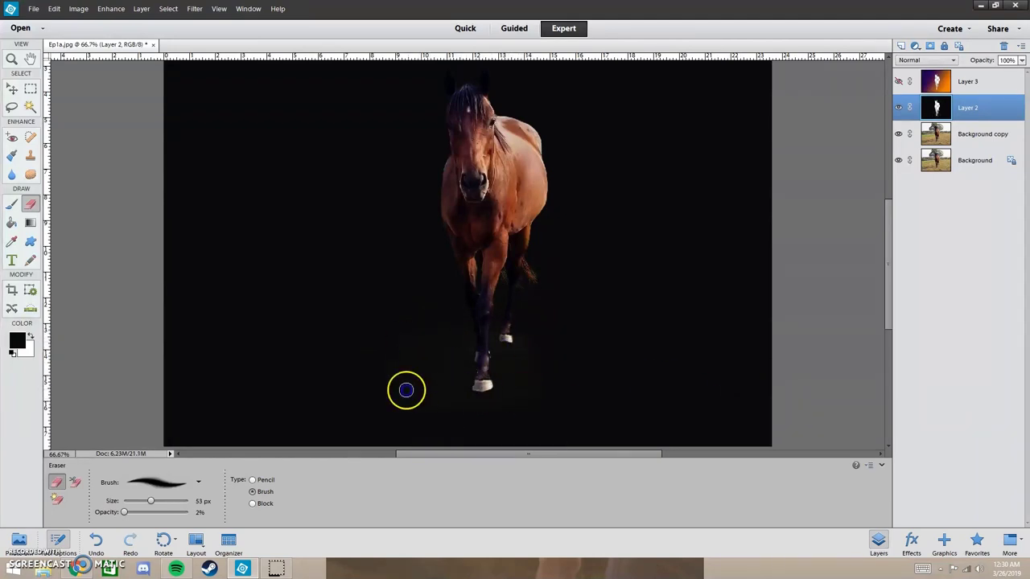
pyautogui.moveTo(438, 372)
pyautogui.mouseDown()
pyautogui.moveTo(491, 342)
pyautogui.moveTo(471, 349)
pyautogui.moveTo(526, 359)
pyautogui.moveTo(483, 343)
pyautogui.moveTo(506, 335)
pyautogui.mouseUp()
pyautogui.hotkey('ctrl', 'z')
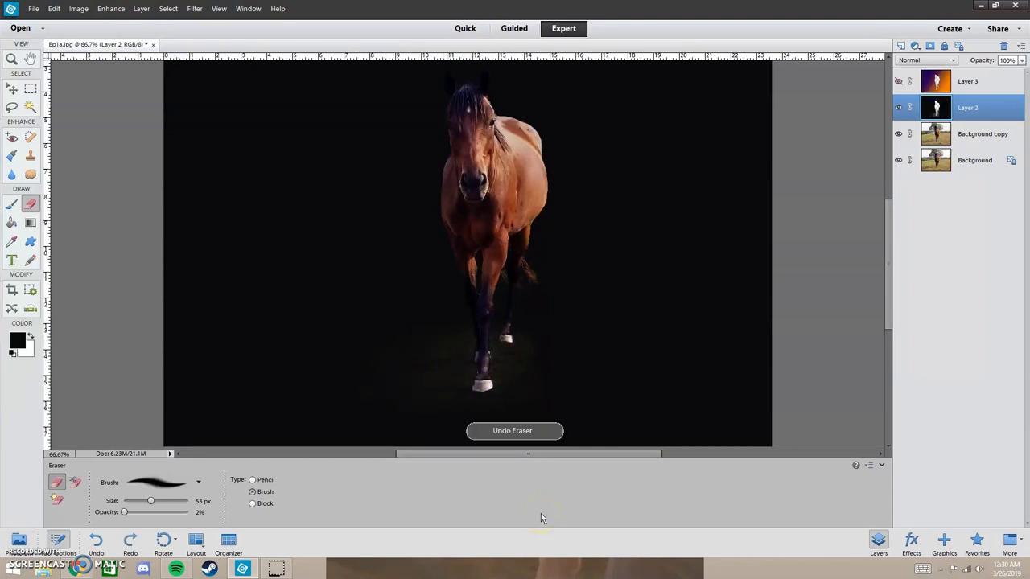
# - Apply Brightness/Contrast to the Background copy, raising the contrast to about 33 and the brightness slightly
pyautogui.moveTo(890, 229); pyautogui.dragTo(891, 212)
pyautogui.click(963, 135)
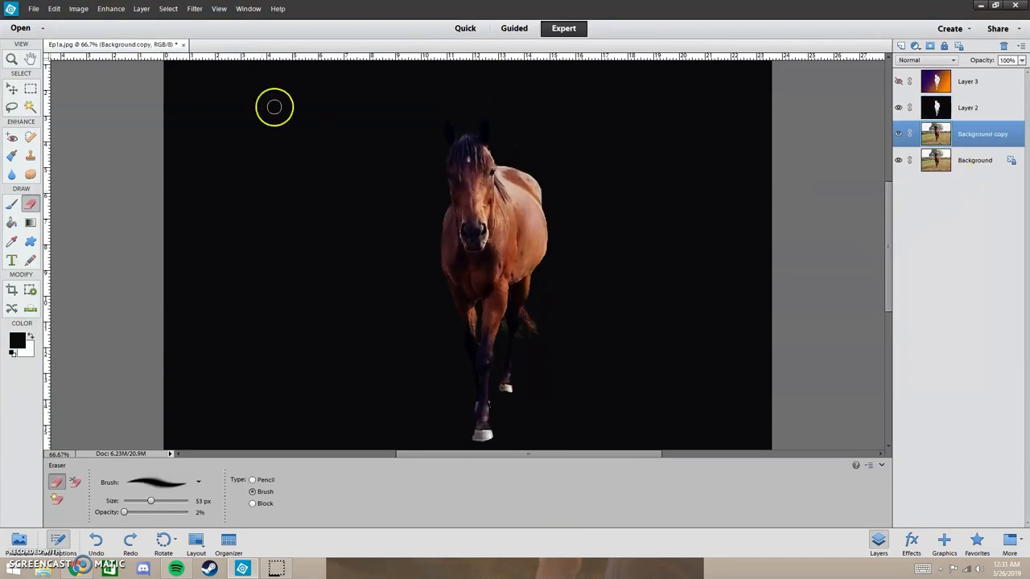
pyautogui.click(109, 9)
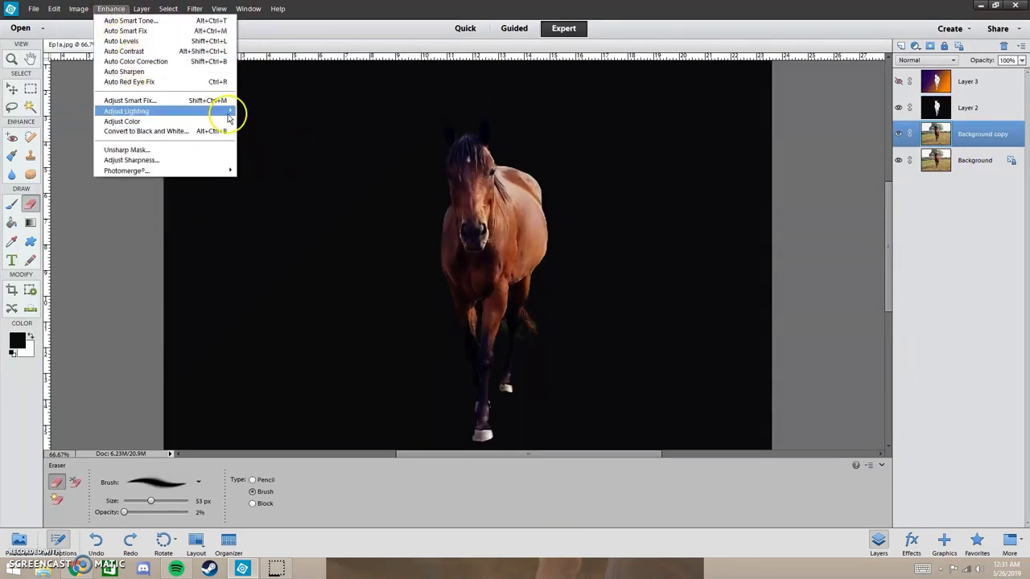
pyautogui.click(49, 120)
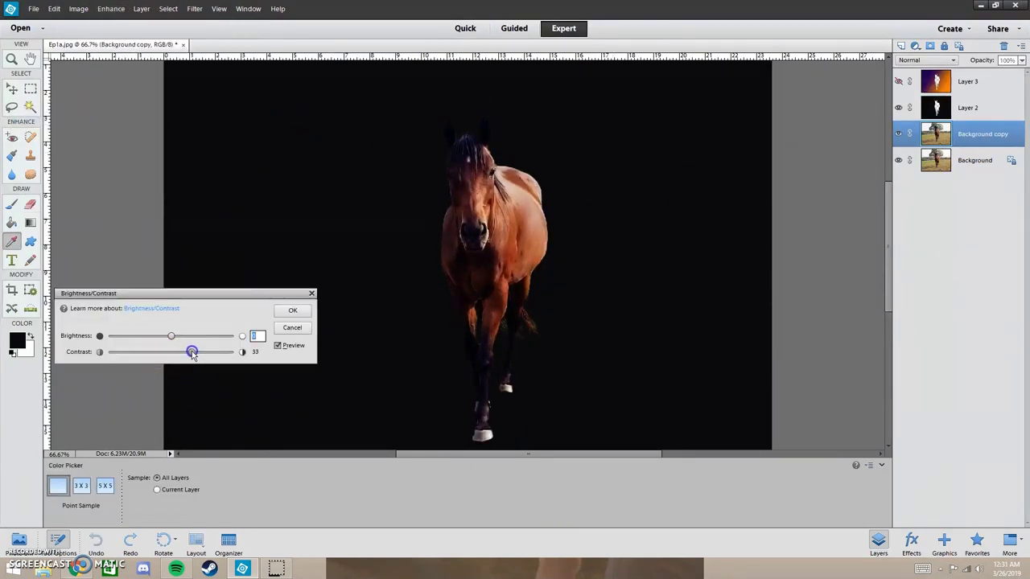
pyautogui.moveTo(171, 336); pyautogui.dragTo(175, 338)
pyautogui.click(279, 346)
pyautogui.click(278, 347)
pyautogui.click(300, 313)
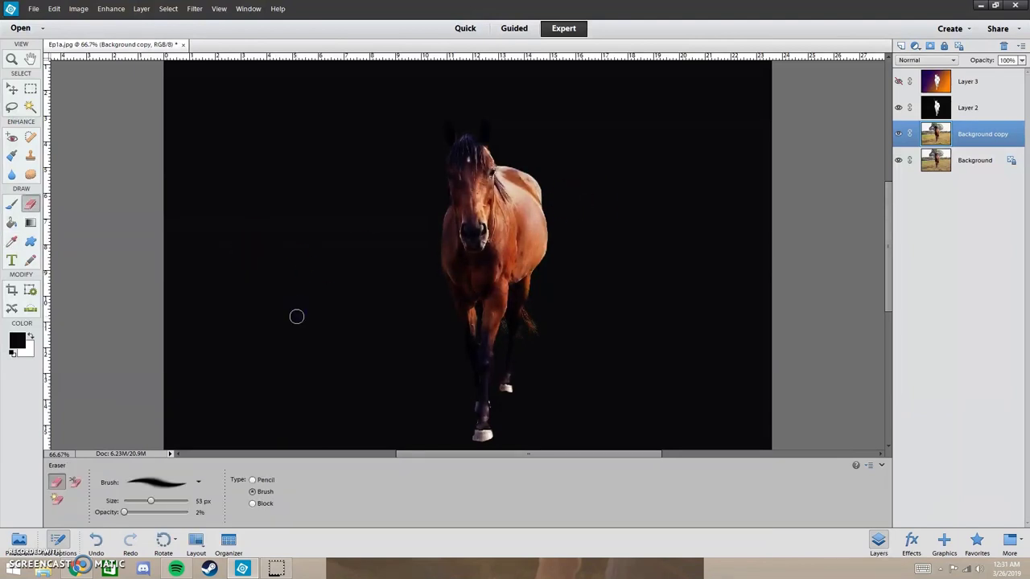
# - Add a layer above Background copy and paint black shading over the horse's head and legs with a 38 px brush at 59% opacity
pyautogui.click(901, 46)
pyautogui.click(12, 204)
pyautogui.click(210, 486)
pyautogui.click(238, 441)
pyautogui.moveTo(181, 503); pyautogui.dragTo(215, 517)
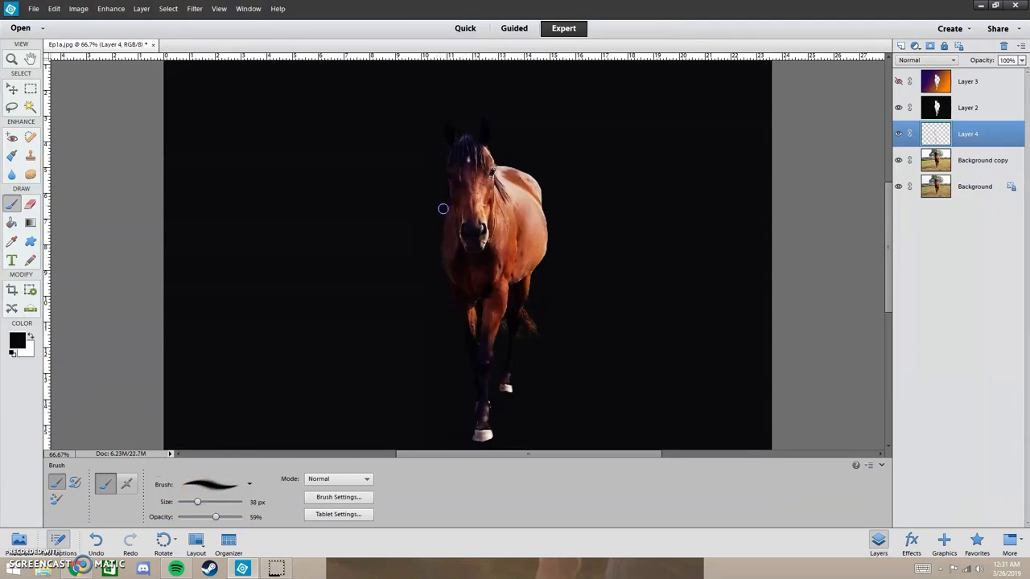
pyautogui.moveTo(503, 328); pyautogui.dragTo(502, 321)
pyautogui.click(457, 116)
pyautogui.moveTo(548, 123); pyautogui.dragTo(505, 166)
# - Set the shading layer, Layer 4, to Multiply blending at 63% opacity
pyautogui.click(929, 60)
pyautogui.click(954, 72)
pyautogui.click(929, 61)
pyautogui.click(930, 81)
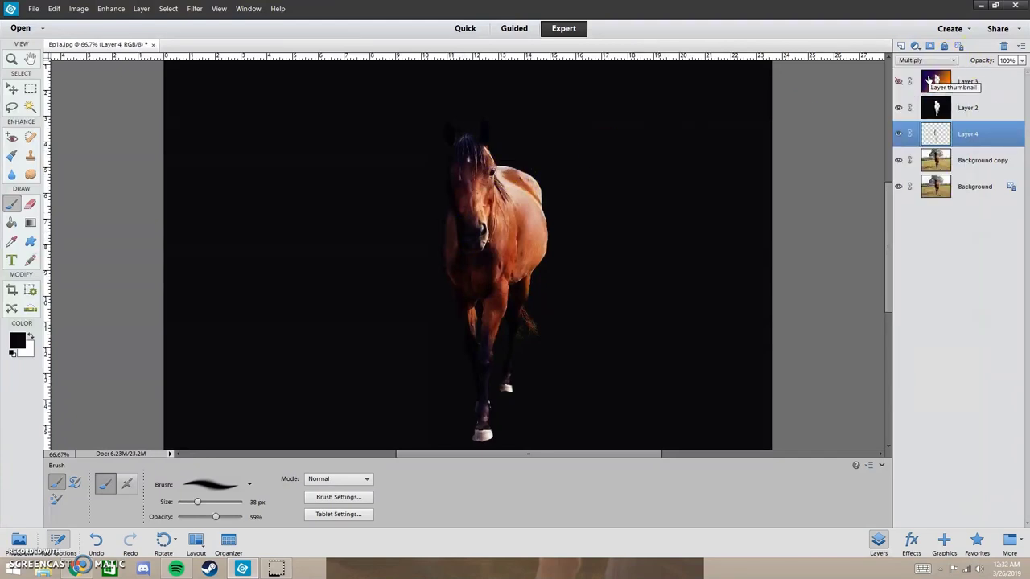
pyautogui.press('Down')
pyautogui.scroll(4, 928, 80)
pyautogui.click(1021, 60)
pyautogui.moveTo(997, 76); pyautogui.dragTo(1001, 76)
pyautogui.click(934, 61)
pyautogui.click(922, 105)
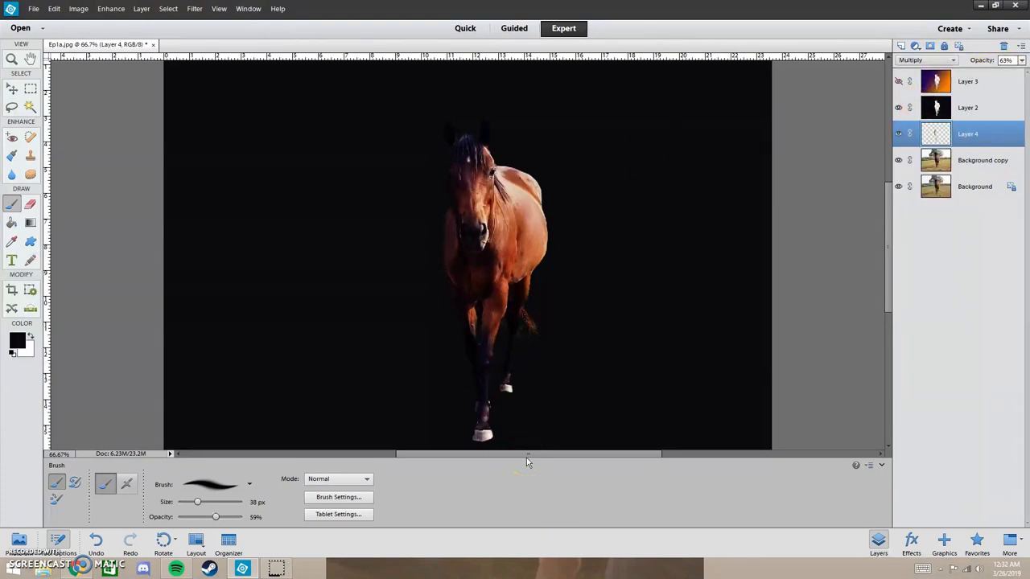
# - Add a new layer above Layer 2 and set the foreground color to pure black
pyautogui.click(955, 109)
pyautogui.click(547, 317)
pyautogui.click(901, 46)
pyautogui.click(17, 341)
pyautogui.click(624, 140)
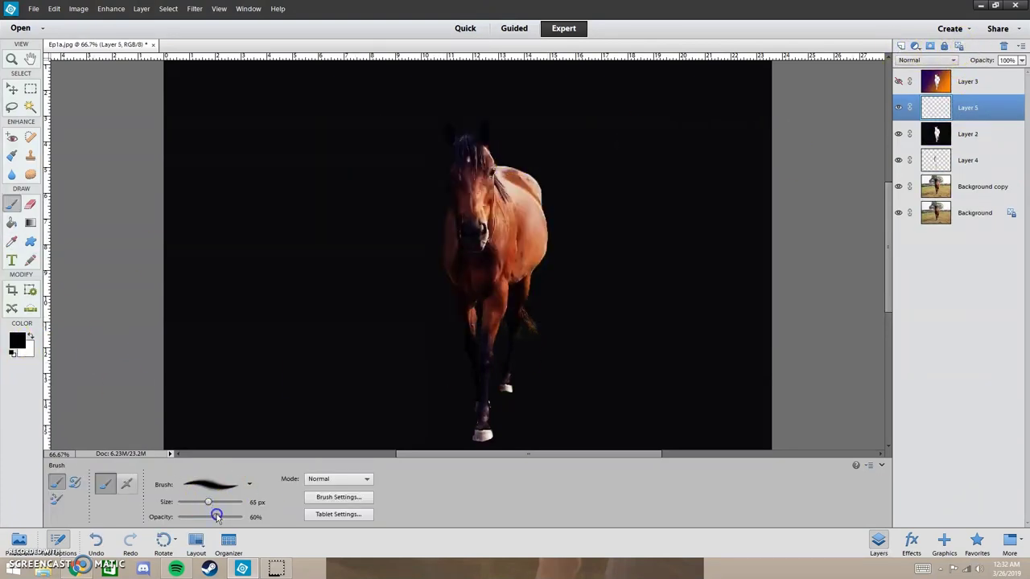
# - Darken the background on both sides of the horse on Layer 5 with a soft 592 px black brush at 31% opacity
pyautogui.moveTo(209, 502); pyautogui.dragTo(223, 503)
pyautogui.moveTo(265, 298); pyautogui.dragTo(313, 260)
pyautogui.moveTo(271, 173)
pyautogui.mouseDown()
pyautogui.moveTo(183, 116)
pyautogui.moveTo(243, 354)
pyautogui.moveTo(267, 379)
pyautogui.mouseUp()
pyautogui.moveTo(349, 376); pyautogui.dragTo(293, 149)
pyautogui.moveTo(227, 231); pyautogui.dragTo(279, 269)
pyautogui.moveTo(354, 140)
pyautogui.mouseDown()
pyautogui.moveTo(351, 212)
pyautogui.moveTo(370, 129)
pyautogui.mouseUp()
pyautogui.moveTo(633, 189); pyautogui.dragTo(632, 137)
pyautogui.moveTo(612, 86); pyautogui.dragTo(650, 269)
pyautogui.moveTo(696, 224); pyautogui.dragTo(581, 70)
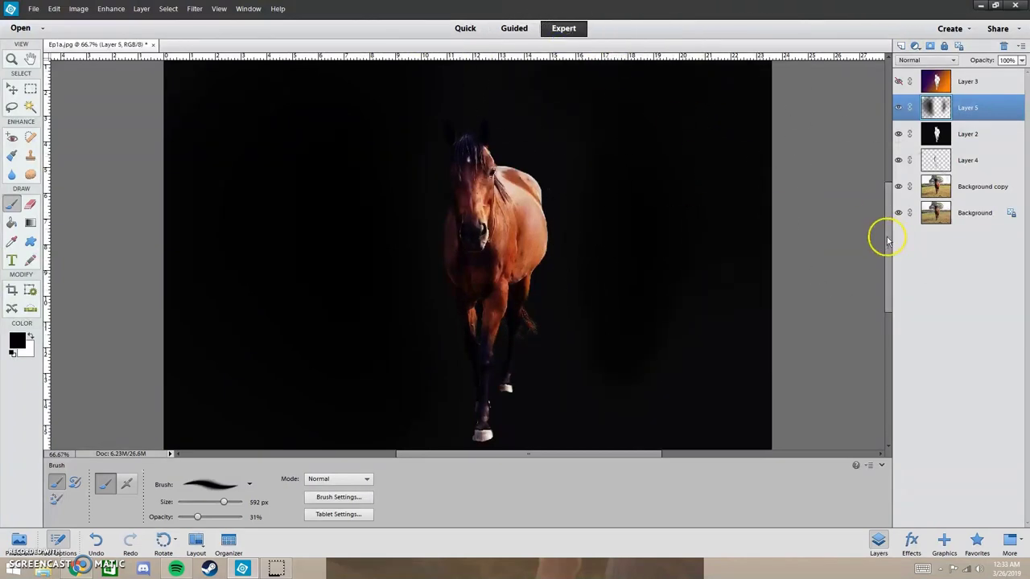
# - Extend the soft black painting on Layer 5 across the ground area and up along the horse's left side
pyautogui.moveTo(888, 236); pyautogui.dragTo(888, 255)
pyautogui.moveTo(399, 400); pyautogui.dragTo(462, 431)
pyautogui.moveTo(636, 398)
pyautogui.mouseDown()
pyautogui.moveTo(622, 395)
pyautogui.moveTo(651, 324)
pyautogui.mouseUp()
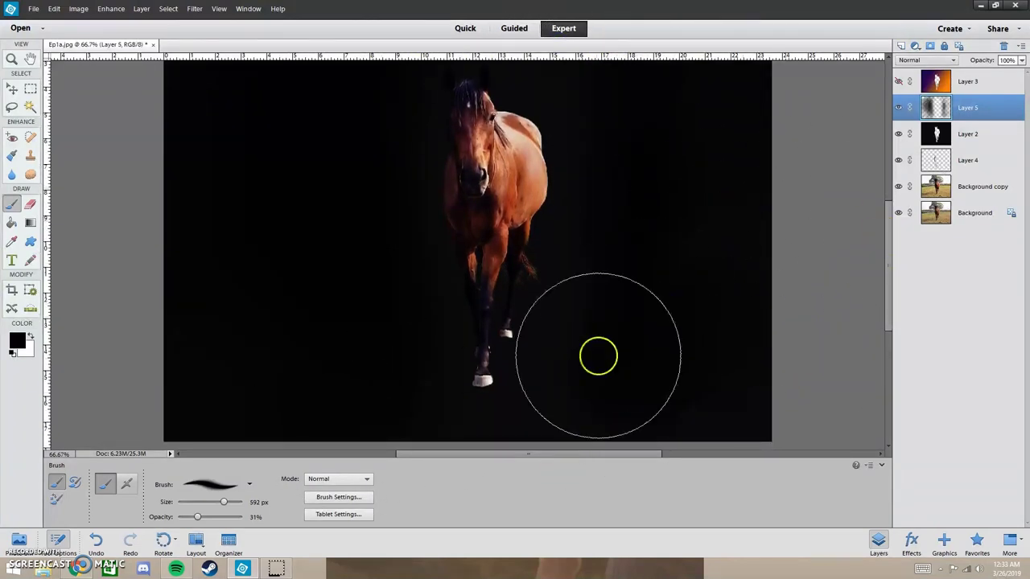
pyautogui.moveTo(889, 265); pyautogui.dragTo(892, 248)
pyautogui.moveTo(391, 342)
pyautogui.mouseDown()
pyautogui.moveTo(333, 186)
pyautogui.moveTo(366, 310)
pyautogui.moveTo(349, 156)
pyautogui.mouseUp()
pyautogui.moveTo(889, 240); pyautogui.dragTo(888, 225)
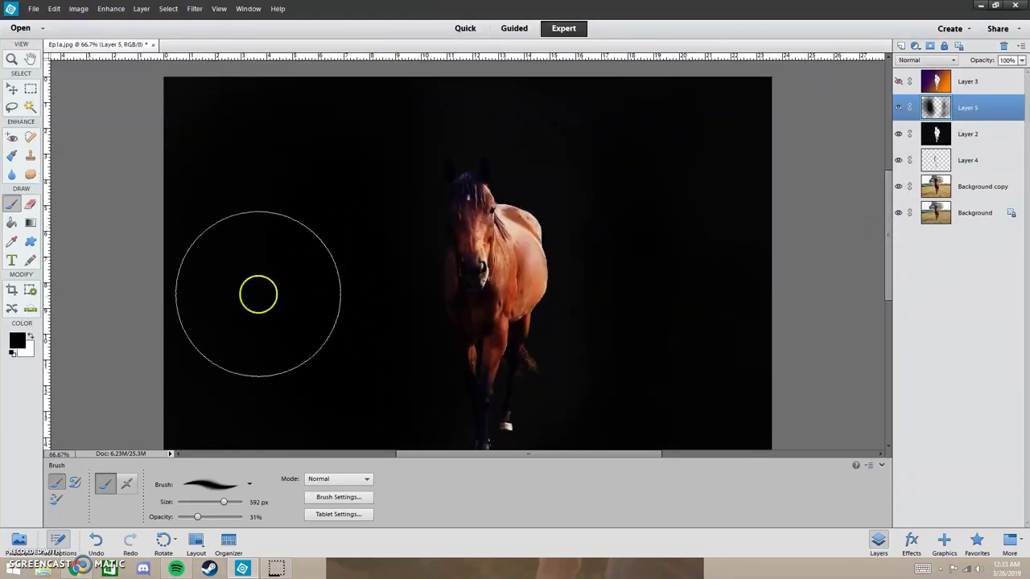
# - Try erasing Layer 2 lightly over the horse's ear and forelock with the 53 px eraser at 2% opacity, and undo the stroke
pyautogui.click(31, 205)
pyautogui.click(926, 134)
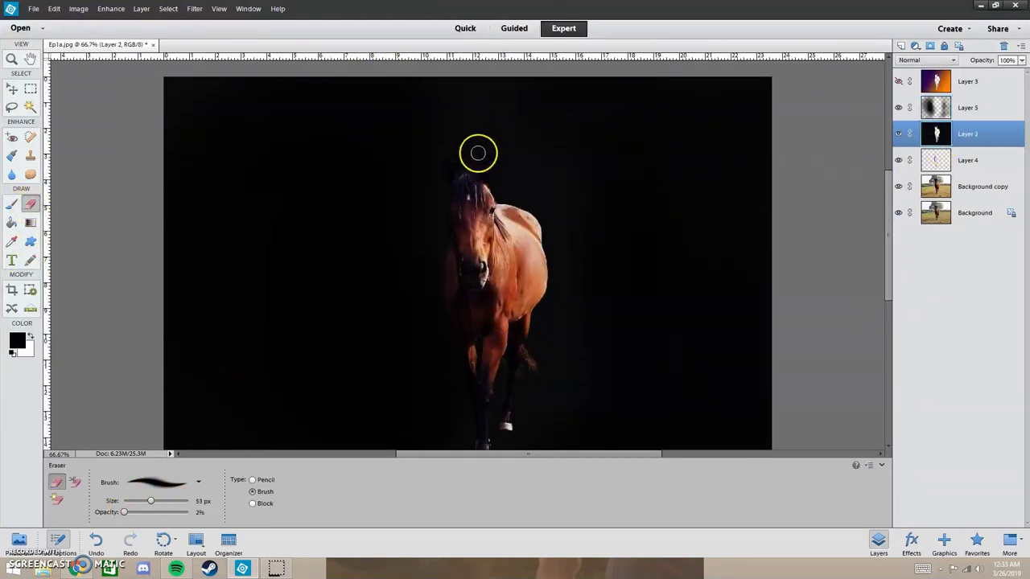
pyautogui.moveTo(490, 165); pyautogui.dragTo(489, 192)
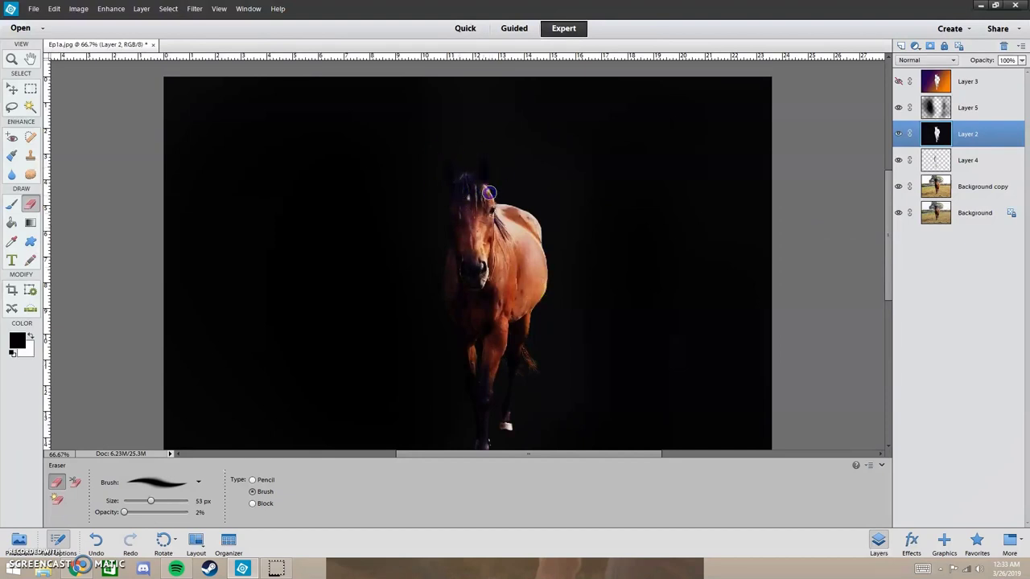
pyautogui.hotkey('ctrl', 'z')
pyautogui.scroll(-3, 751, 260)
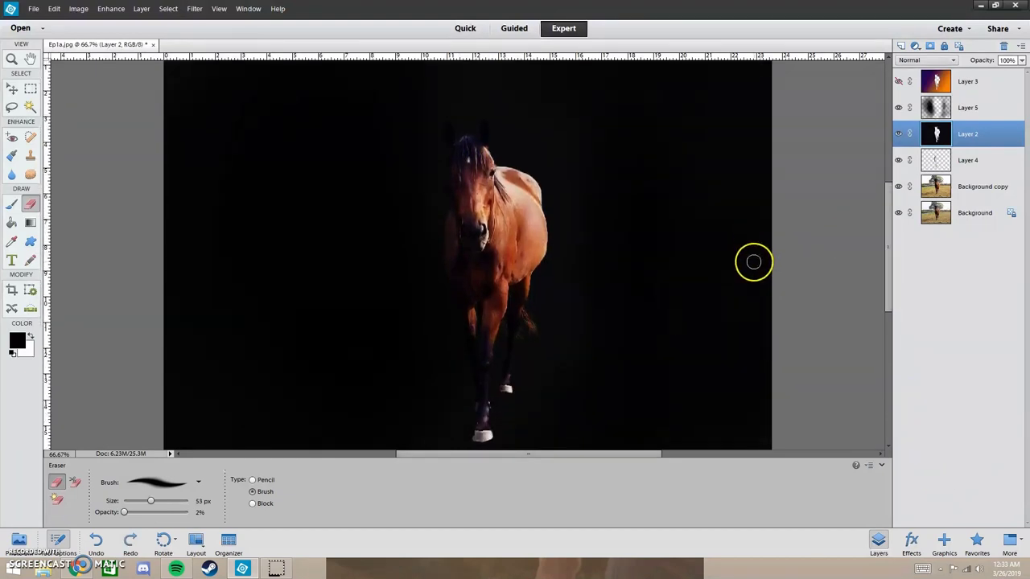
# - Darken the hooves and the ground along the image's lower edge on Layer 5 with the 592 px black brush at 31% opacity
pyautogui.click(952, 112)
pyautogui.press('b')
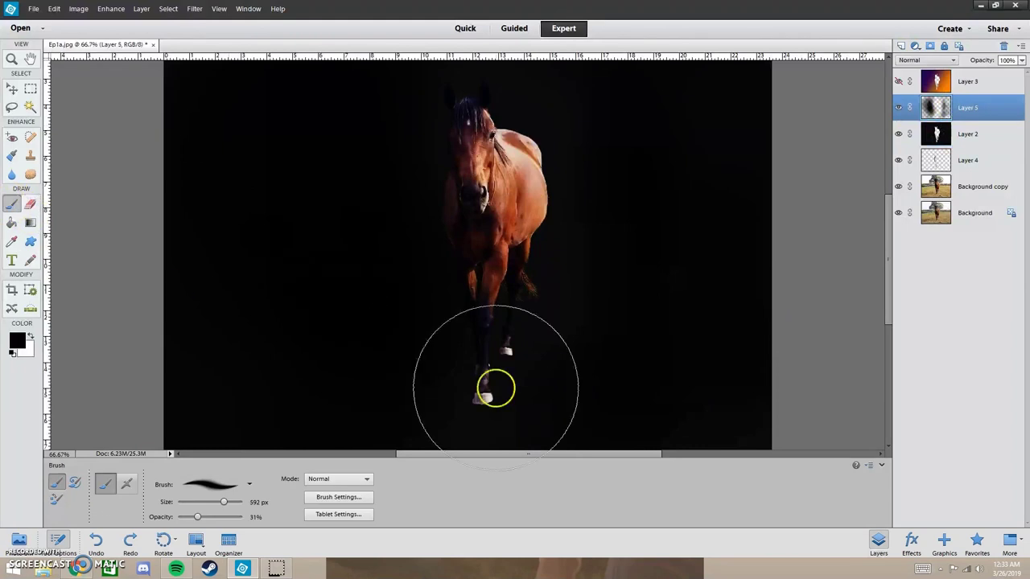
pyautogui.scroll(-1, 890, 271)
pyautogui.moveTo(386, 356)
pyautogui.mouseDown()
pyautogui.moveTo(631, 358)
pyautogui.moveTo(626, 375)
pyautogui.moveTo(741, 414)
pyautogui.mouseUp()
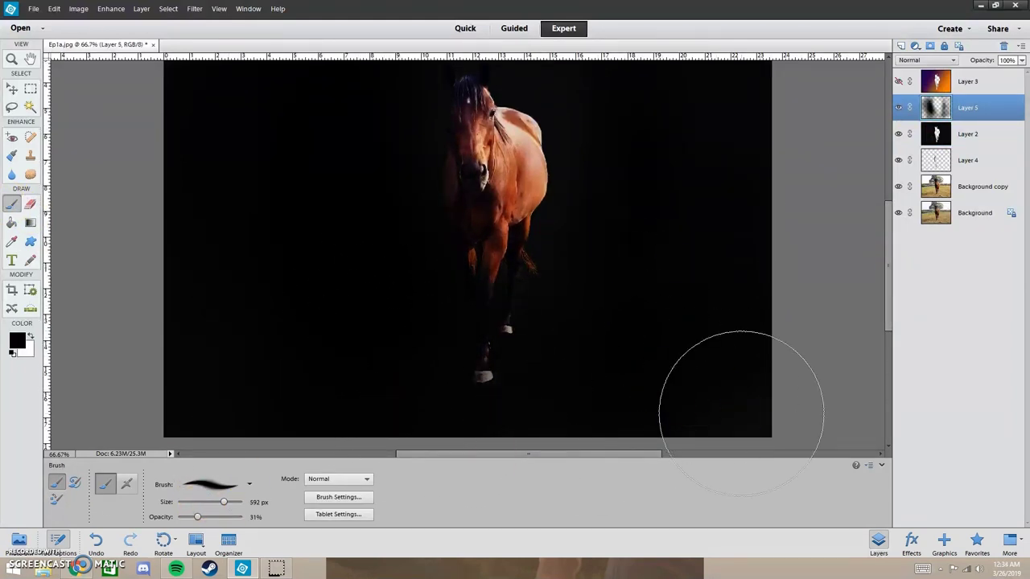
pyautogui.scroll(-3, 710, 319)
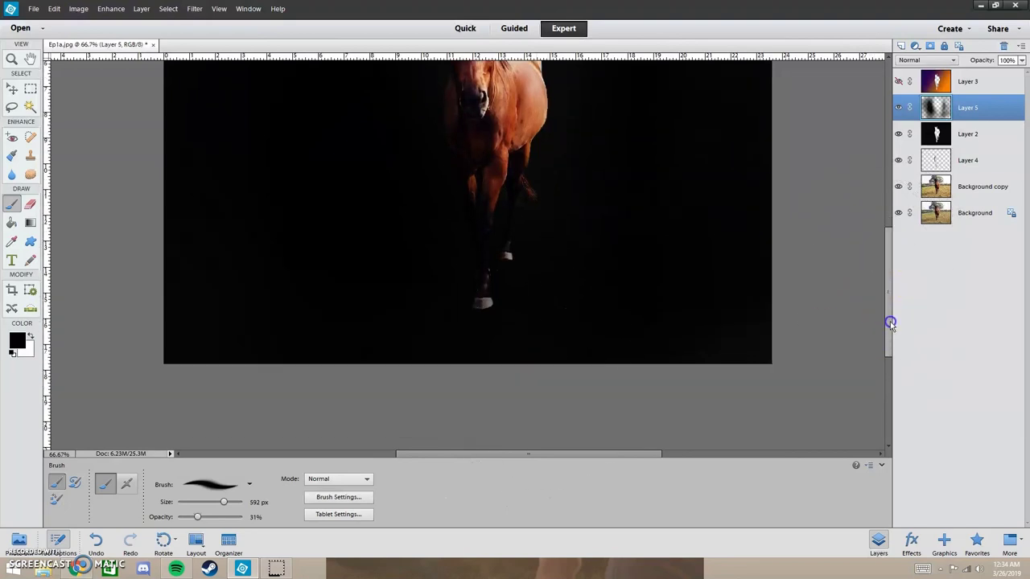
pyautogui.scroll(5, 877, 335)
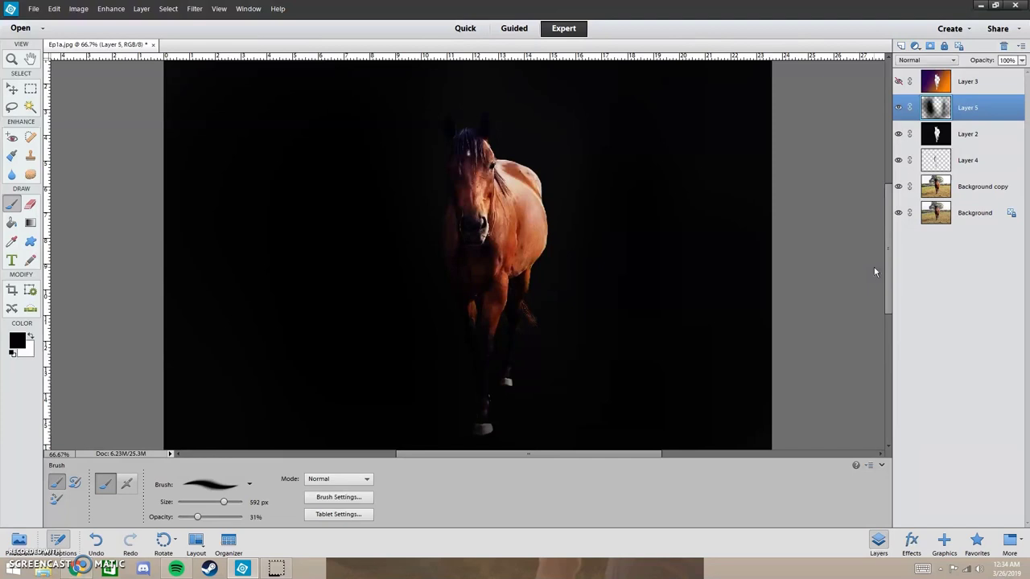
# - Erase Layer 2 very faintly around the front hoof with a 447 px eraser at 1% opacity
pyautogui.scroll(-2, 885, 241)
pyautogui.click(966, 134)
pyautogui.click(31, 203)
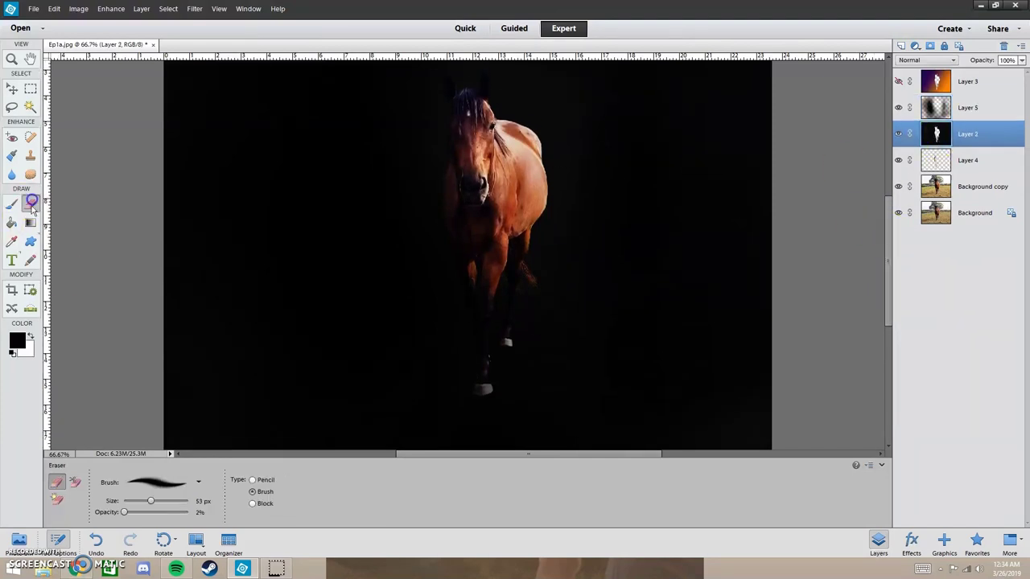
pyautogui.moveTo(150, 501); pyautogui.dragTo(154, 502)
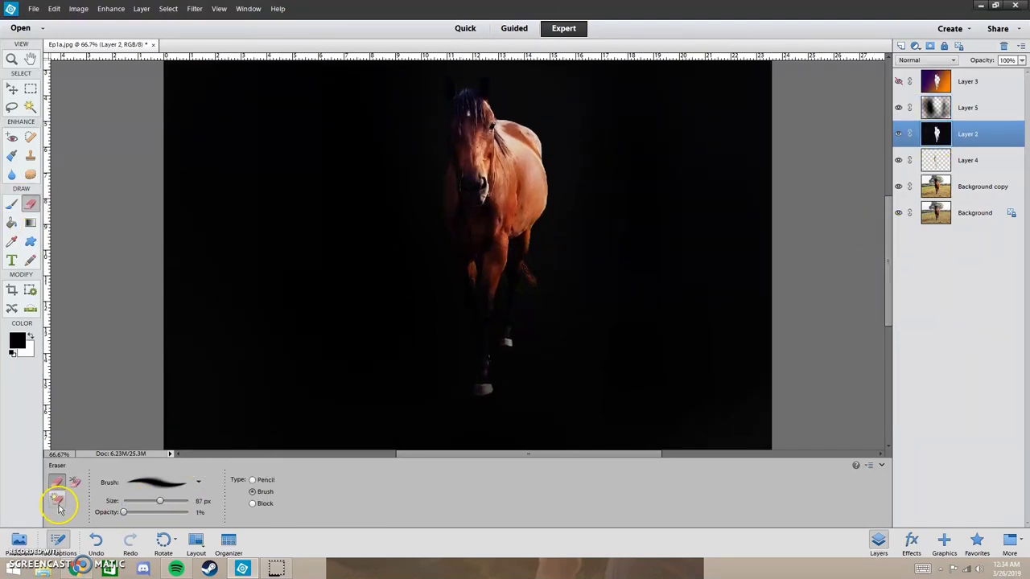
pyautogui.click(173, 501)
pyautogui.click(170, 500)
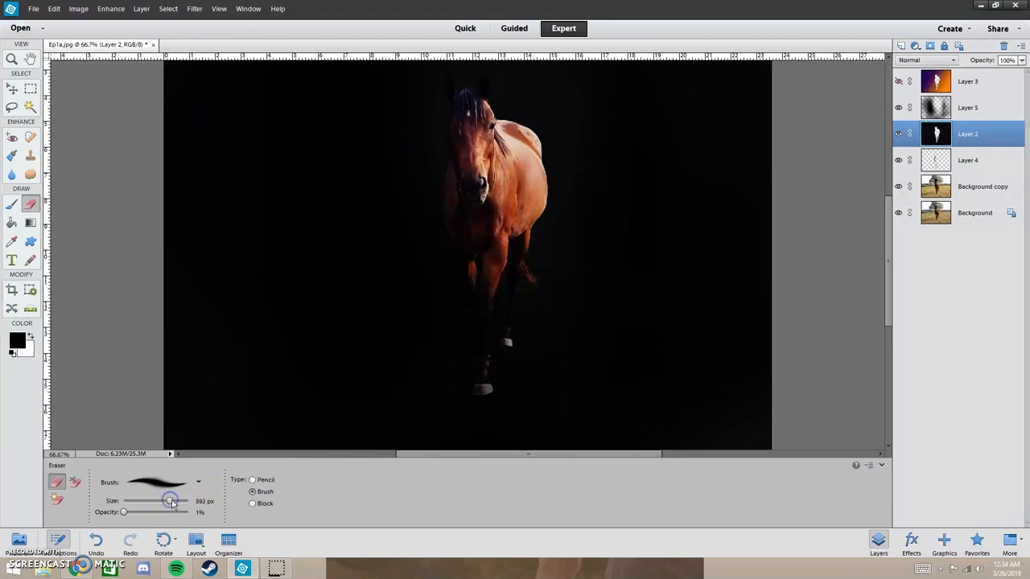
pyautogui.click(168, 501)
pyautogui.moveTo(488, 392)
pyautogui.mouseDown()
pyautogui.moveTo(478, 384)
pyautogui.moveTo(490, 371)
pyautogui.mouseUp()
# - Toggle Layer 5's visibility to compare the picture with and without the darkening, and undo the last eraser stroke on Layer 2
pyautogui.click(938, 104)
pyautogui.click(900, 107)
pyautogui.click(900, 106)
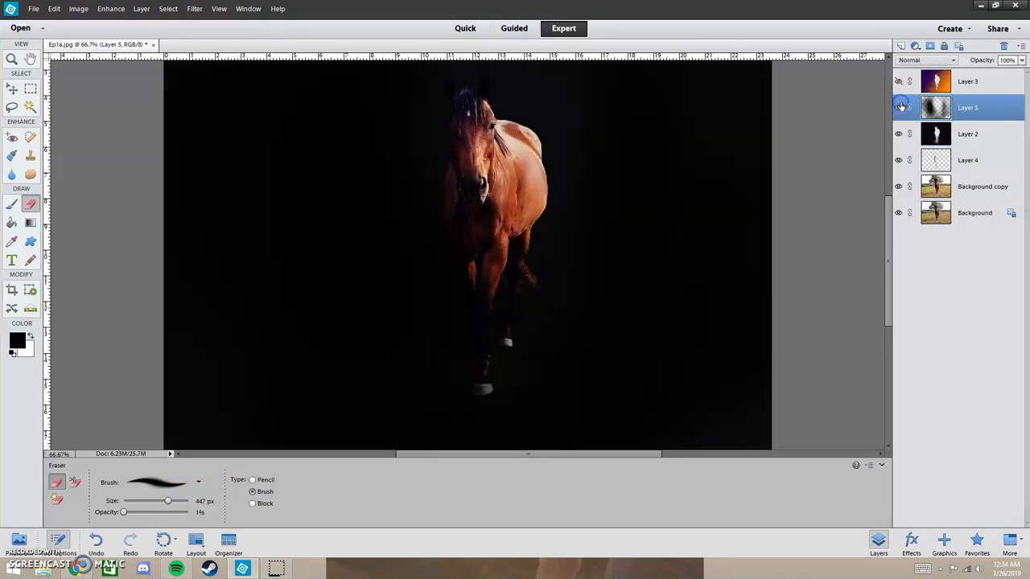
pyautogui.click(899, 107)
pyautogui.hotkey('ctrl', 'z')
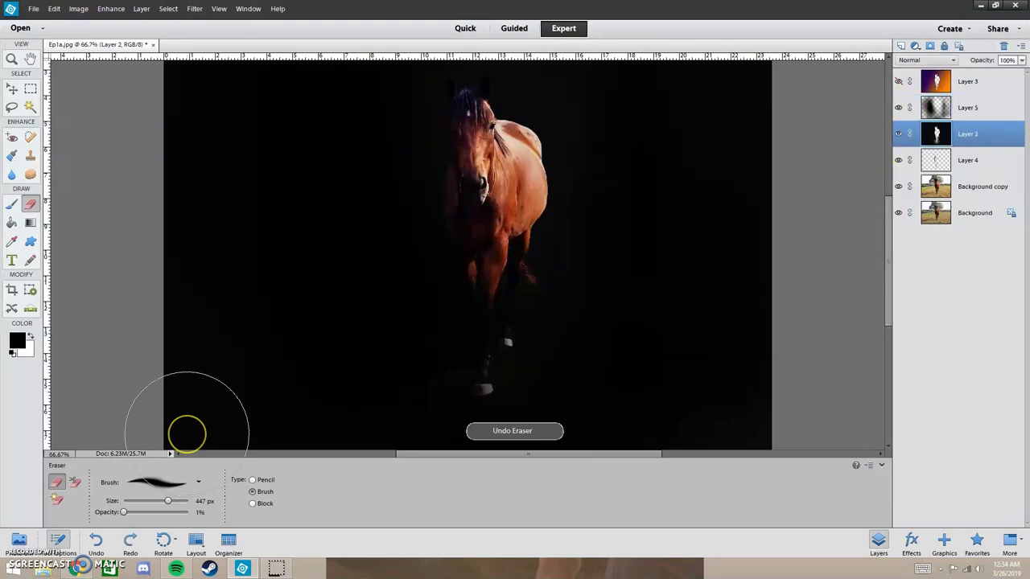
pyautogui.click(621, 251)
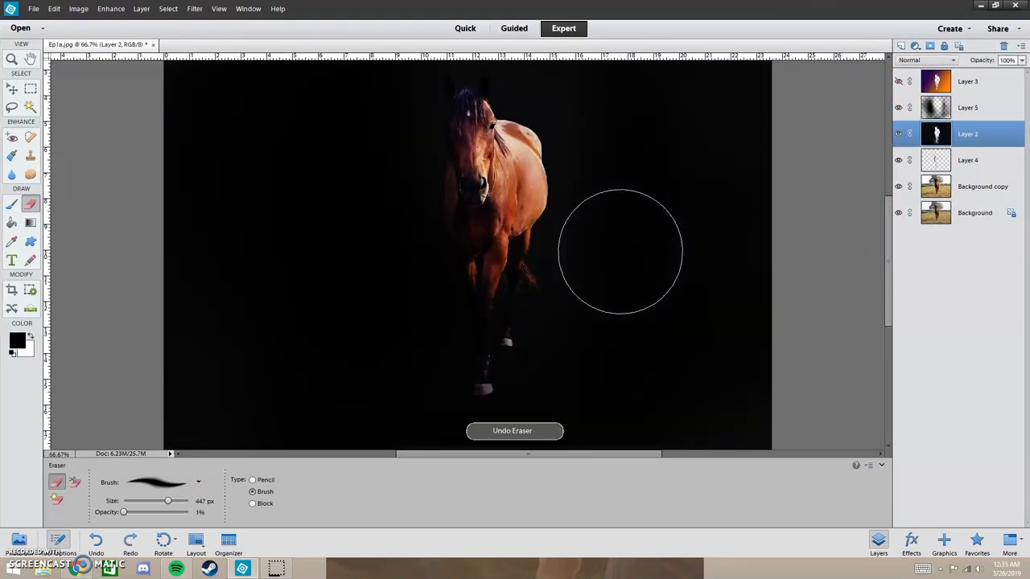
# - Undo the last eraser stroke on Layer 2
pyautogui.click(238, 393)
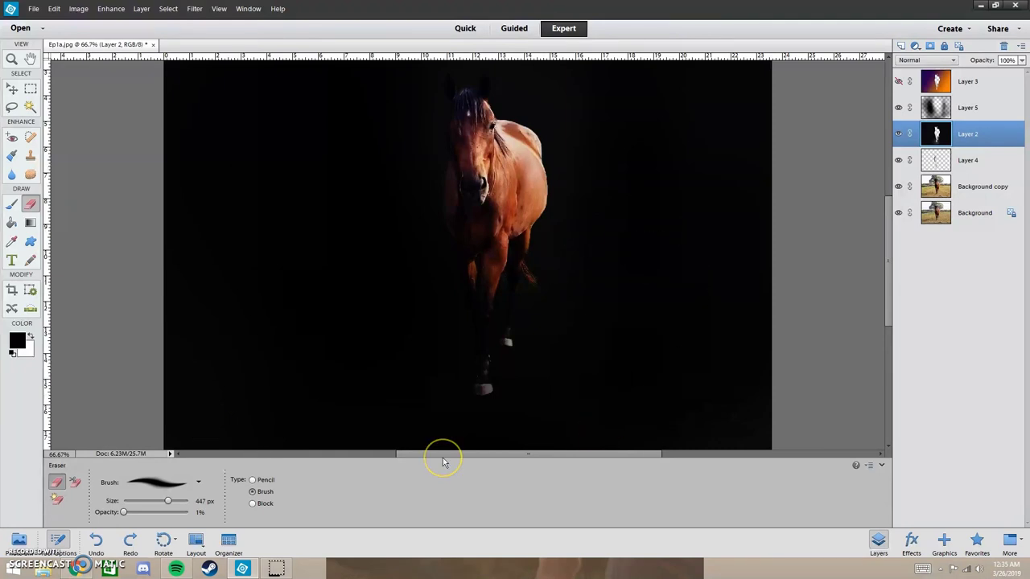
pyautogui.hotkey('ctrl', 'y')
pyautogui.hotkey('ctrl', 'y')
pyautogui.hotkey('ctrl', 'z')
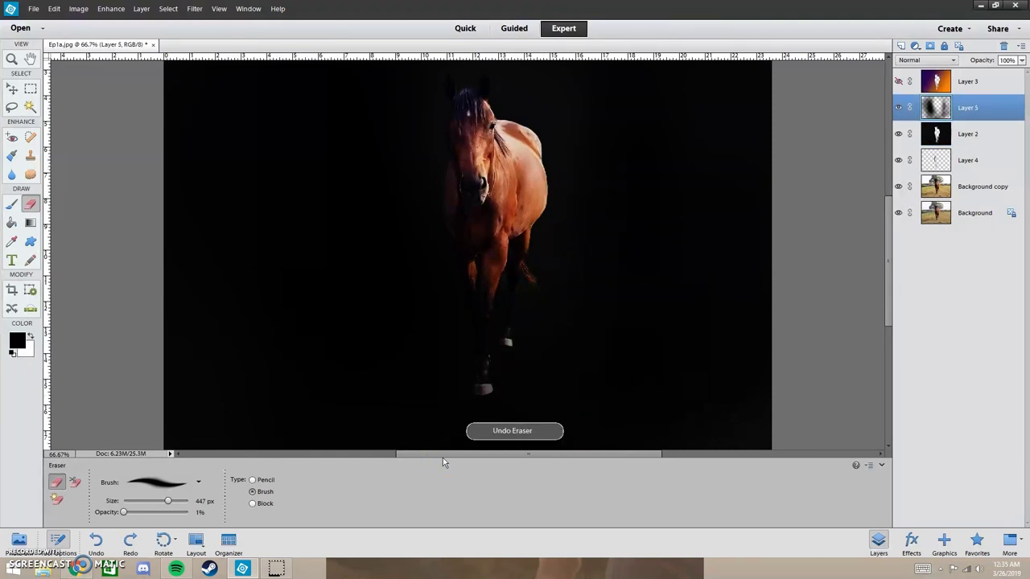
# - Hide Layer 5, erase Layer 2 faintly around the hooves with a 205 px eraser at 4% opacity, and show Layer 5 again
pyautogui.click(899, 110)
pyautogui.click(153, 502)
pyautogui.click(497, 401)
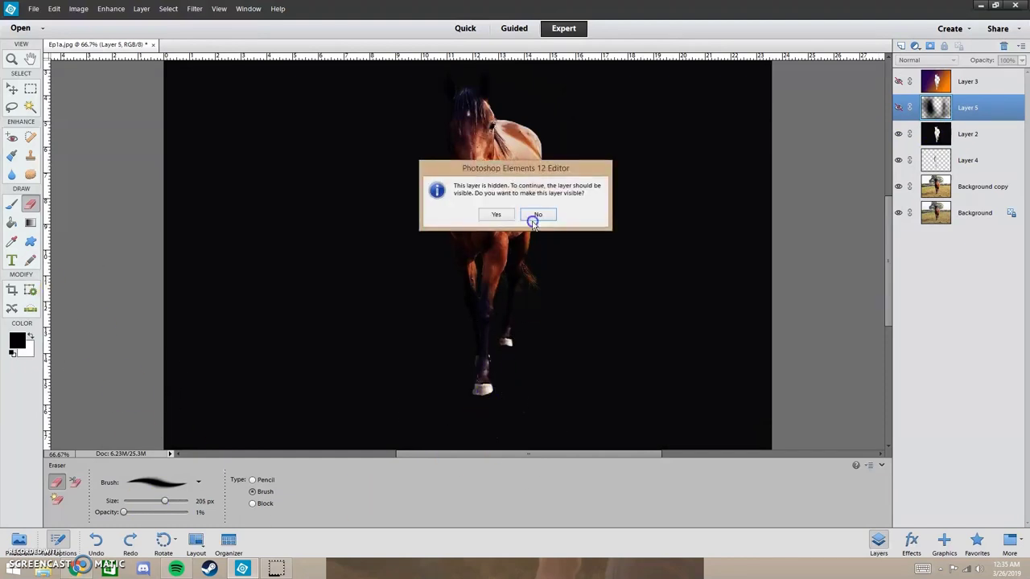
pyautogui.click(534, 217)
pyautogui.click(959, 129)
pyautogui.moveTo(492, 403)
pyautogui.mouseDown()
pyautogui.moveTo(465, 394)
pyautogui.moveTo(507, 380)
pyautogui.moveTo(511, 360)
pyautogui.moveTo(484, 391)
pyautogui.moveTo(473, 374)
pyautogui.moveTo(481, 387)
pyautogui.moveTo(512, 375)
pyautogui.moveTo(464, 395)
pyautogui.moveTo(491, 378)
pyautogui.moveTo(457, 388)
pyautogui.moveTo(498, 360)
pyautogui.moveTo(483, 366)
pyautogui.moveTo(468, 399)
pyautogui.moveTo(502, 396)
pyautogui.moveTo(454, 385)
pyautogui.moveTo(469, 384)
pyautogui.moveTo(474, 364)
pyautogui.moveTo(506, 344)
pyautogui.moveTo(433, 372)
pyautogui.moveTo(426, 386)
pyautogui.moveTo(468, 353)
pyautogui.moveTo(430, 374)
pyautogui.moveTo(460, 389)
pyautogui.moveTo(440, 392)
pyautogui.moveTo(568, 374)
pyautogui.moveTo(443, 397)
pyautogui.moveTo(425, 371)
pyautogui.moveTo(416, 393)
pyautogui.moveTo(443, 356)
pyautogui.mouseUp()
pyautogui.moveTo(505, 339)
pyautogui.mouseDown()
pyautogui.moveTo(503, 364)
pyautogui.moveTo(483, 349)
pyautogui.mouseUp()
pyautogui.click(898, 108)
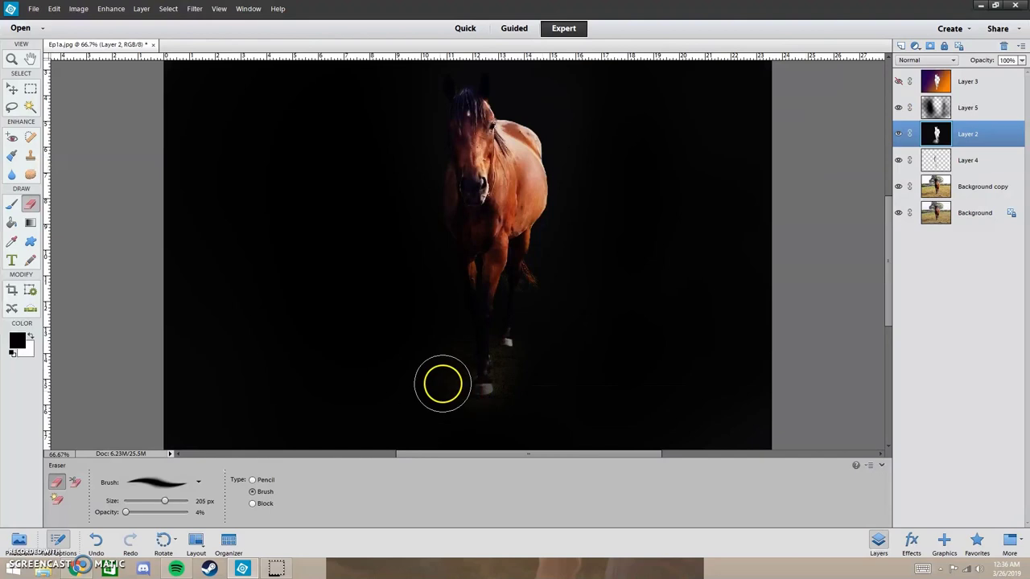
# - Undo the last eraser stroke, reveal a wider patch of ground beside the front hoof on Layer 2, and compare it with Layer 5 shown and hidden
pyautogui.hotkey('ctrl', 'z')
pyautogui.click(899, 113)
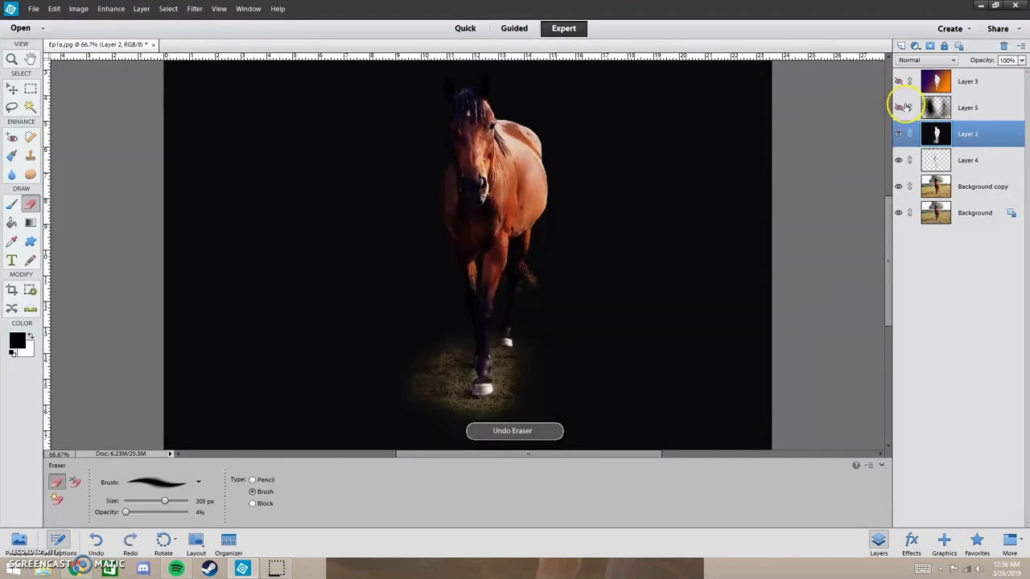
pyautogui.moveTo(406, 395)
pyautogui.mouseDown()
pyautogui.moveTo(437, 387)
pyautogui.moveTo(457, 351)
pyautogui.moveTo(462, 366)
pyautogui.moveTo(441, 388)
pyautogui.moveTo(480, 382)
pyautogui.moveTo(410, 371)
pyautogui.mouseUp()
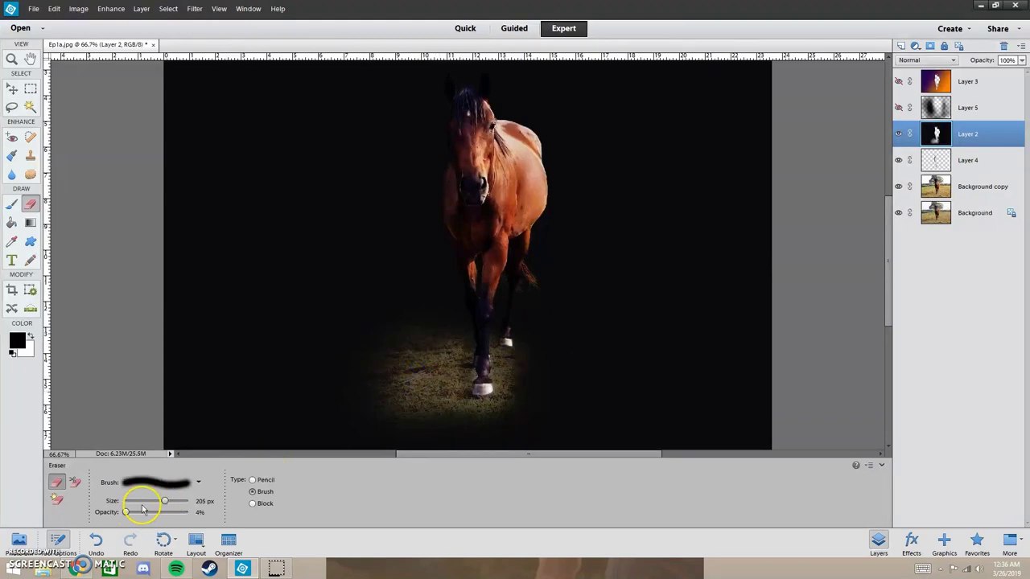
pyautogui.click(899, 107)
pyautogui.moveTo(889, 207); pyautogui.dragTo(888, 194)
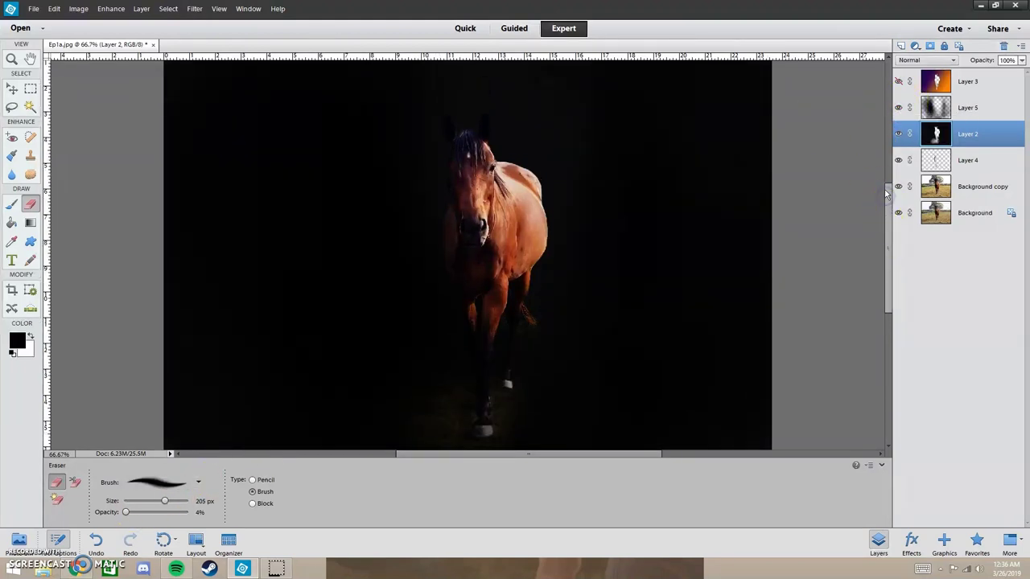
pyautogui.scroll(-2, 684, 256)
pyautogui.click(898, 107)
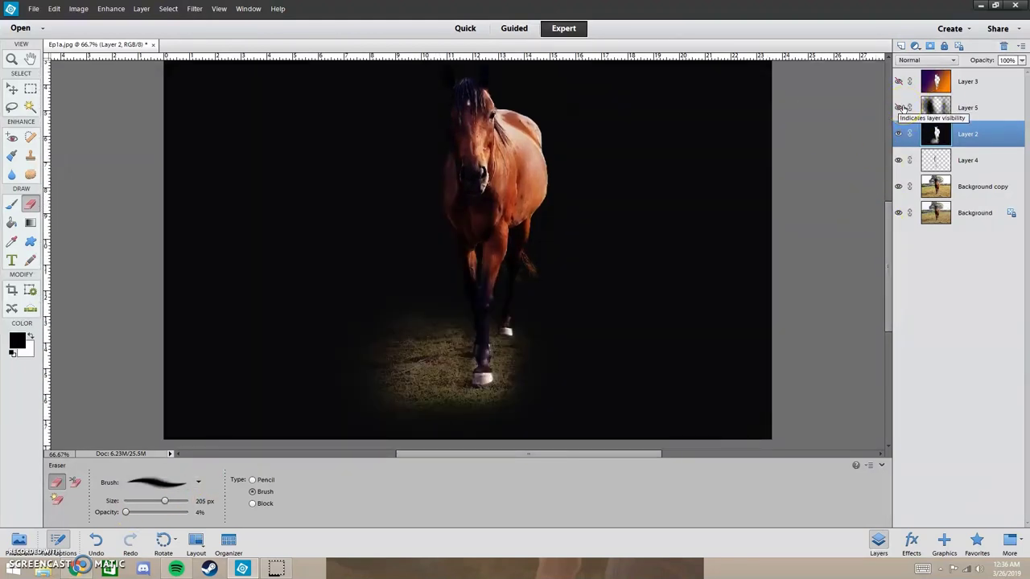
# - Try a full-opacity eraser stroke and a 21 px black brush stroke at 31% opacity near the front leg on Layer 2, undoing each
pyautogui.moveTo(126, 512); pyautogui.dragTo(192, 500)
pyautogui.click(457, 357)
pyautogui.hotkey('ctrl', 'z')
pyautogui.click(160, 483)
pyautogui.click(159, 413)
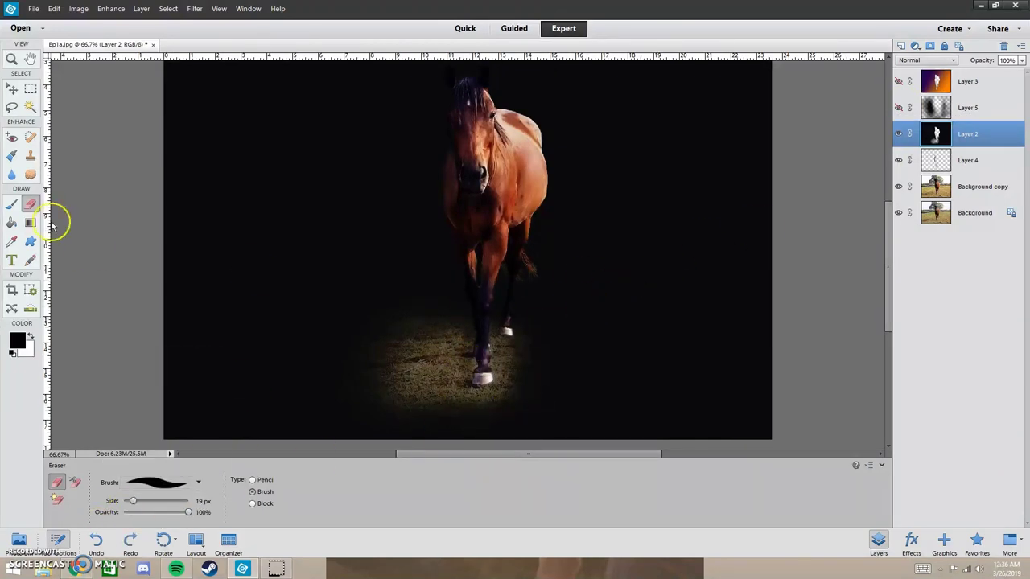
pyautogui.press('b')
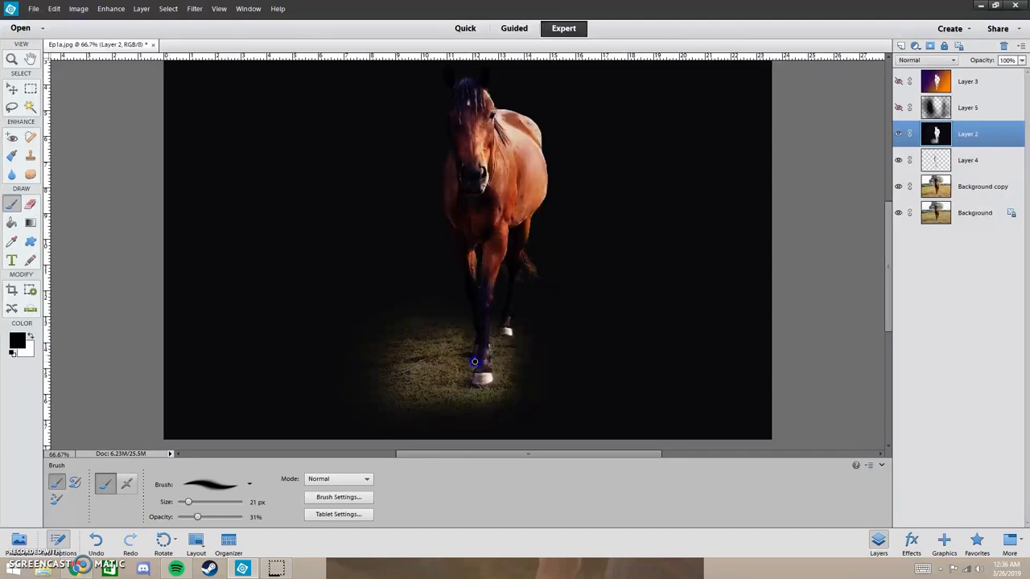
pyautogui.hotkey('ctrl', 'z')
# - Lower the brush opacity, show Layer 5 again, and add a new empty layer directly above it
pyautogui.click(184, 516)
pyautogui.click(898, 108)
pyautogui.click(882, 465)
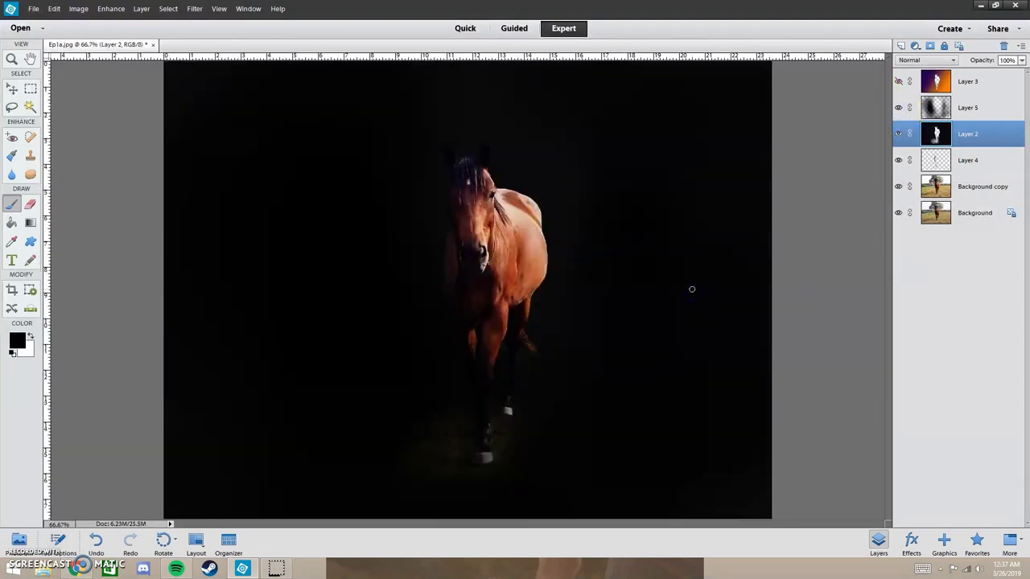
pyautogui.click(968, 108)
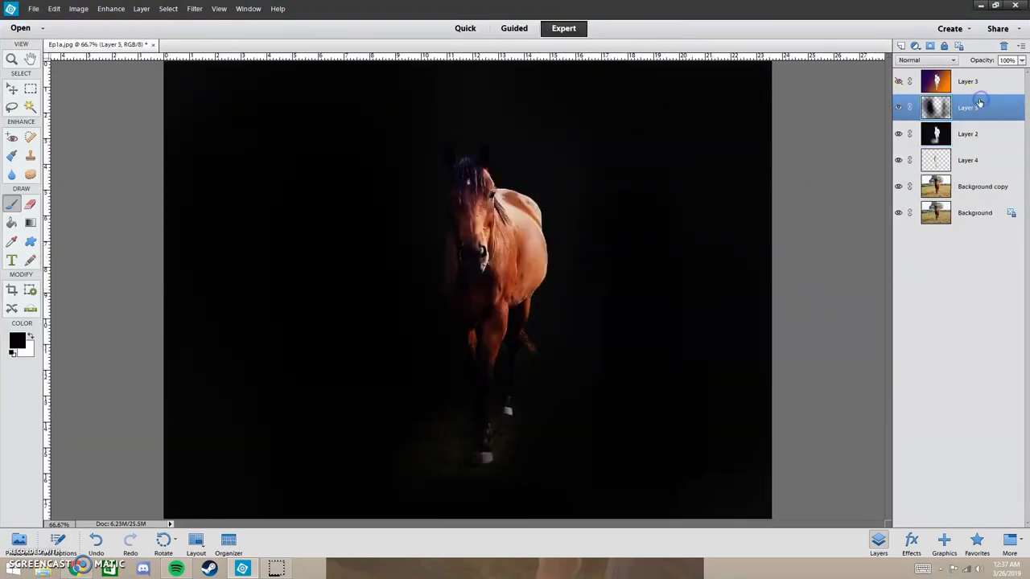
pyautogui.click(882, 465)
pyautogui.click(902, 46)
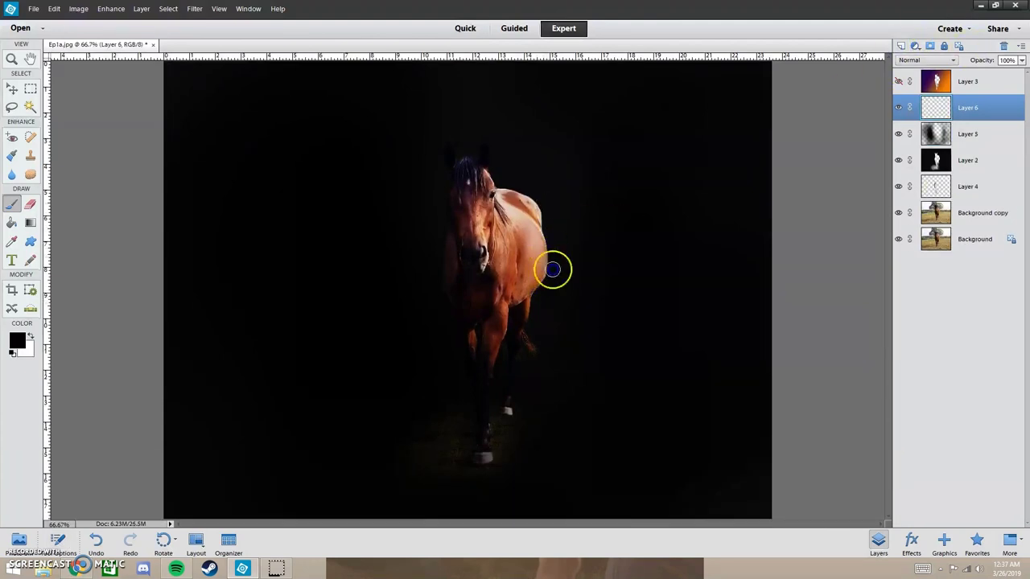
# - Paint faint black strokes on the new layer around the hooves and along the edges of the horse's neck, back and belly
pyautogui.click(517, 421)
pyautogui.click(459, 427)
pyautogui.moveTo(443, 249); pyautogui.dragTo(447, 245)
pyautogui.moveTo(496, 180); pyautogui.dragTo(519, 185)
pyautogui.moveTo(550, 243)
pyautogui.mouseDown()
pyautogui.moveTo(544, 291)
pyautogui.moveTo(546, 272)
pyautogui.mouseUp()
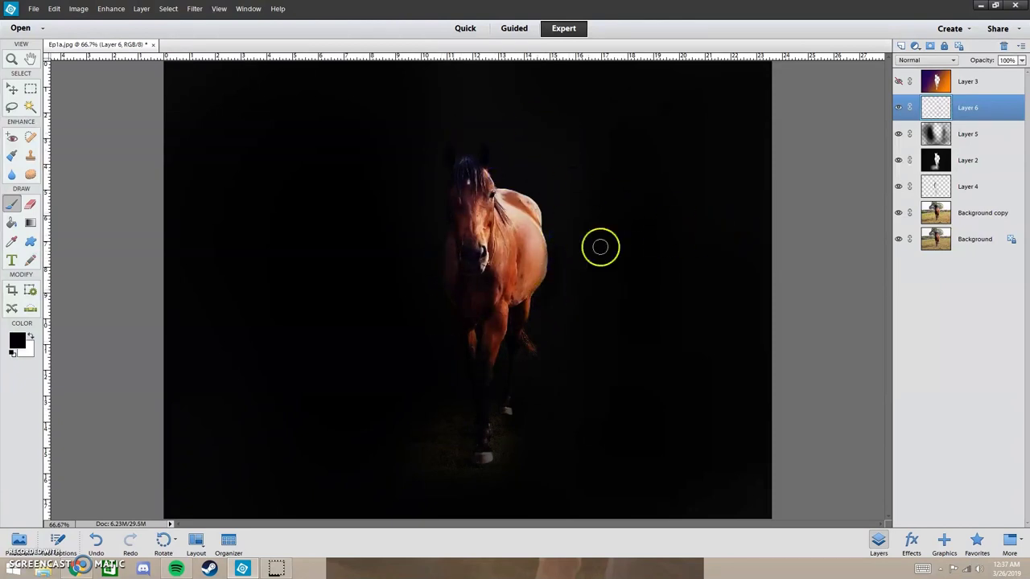
# - Toggle Layer 6's visibility to compare the picture with and without the edge darkening
pyautogui.click(898, 107)
pyautogui.click(898, 107)
pyautogui.click(988, 278)
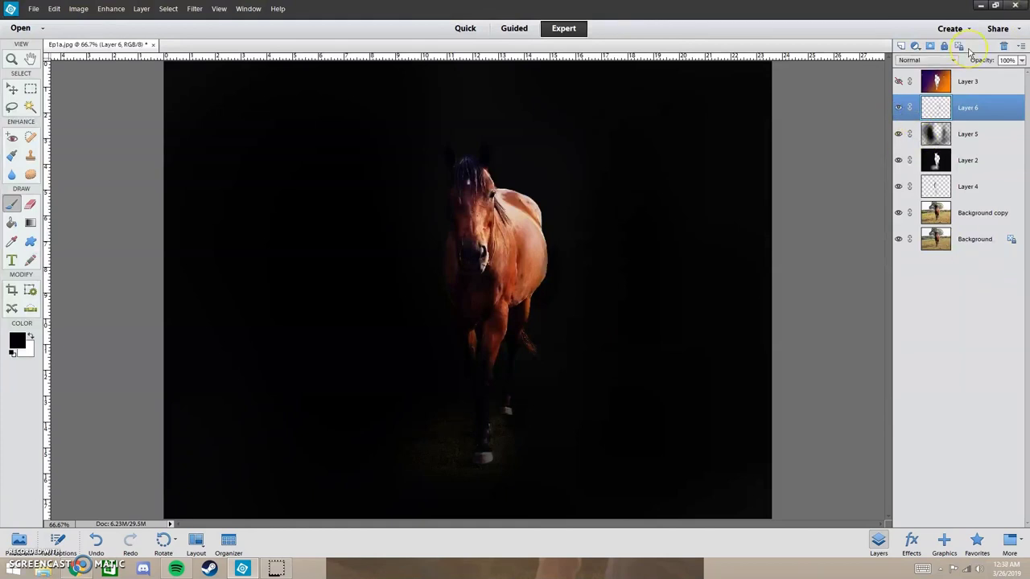
pyautogui.click(902, 46)
pyautogui.click(194, 9)
pyautogui.click(273, 64)
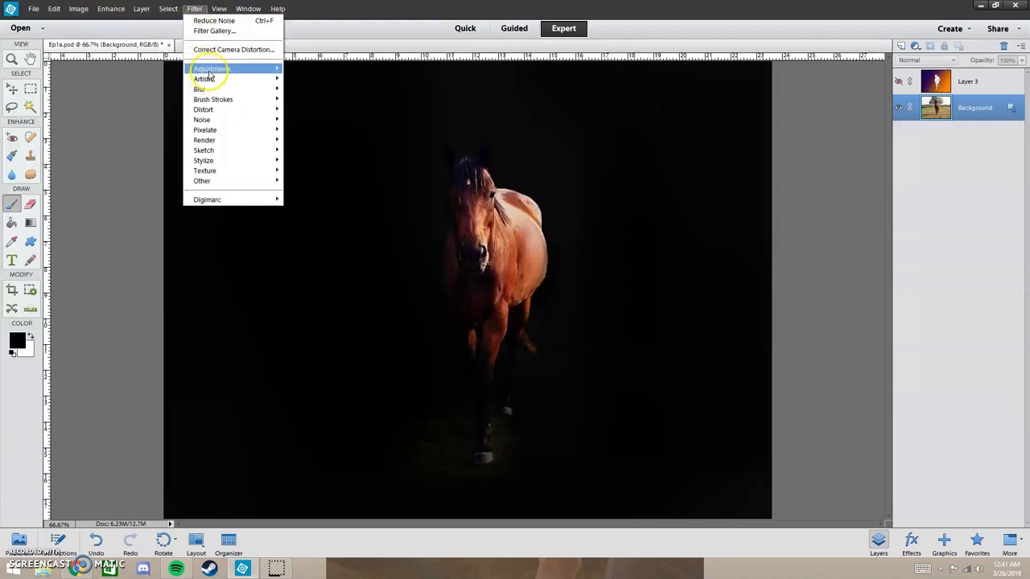
pyautogui.click(156, 99)
pyautogui.click(501, 196)
pyautogui.click(501, 232)
pyautogui.moveTo(563, 141); pyautogui.dragTo(830, 196)
pyautogui.moveTo(724, 313)
pyautogui.mouseDown()
pyautogui.moveTo(756, 313)
pyautogui.moveTo(733, 313)
pyautogui.mouseUp()
pyautogui.click(702, 329)
pyautogui.click(702, 329)
pyautogui.click(781, 249)
pyautogui.click(768, 295)
pyautogui.click(851, 229)
# - Open the Photo Filter adjustment for the Background layer and preview the Cooling Filter (LBB)
pyautogui.click(195, 8)
pyautogui.moveTo(230, 67)
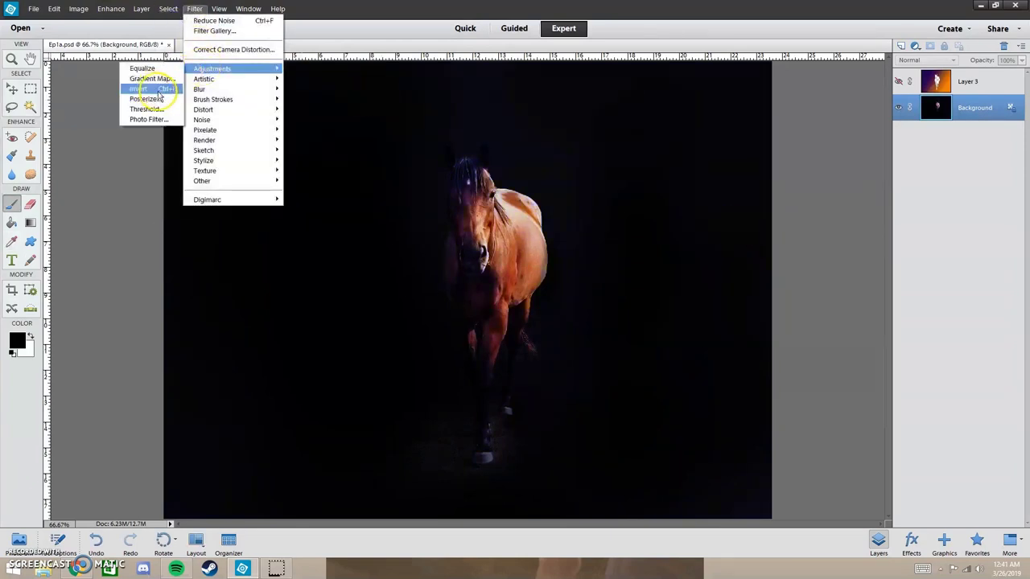
pyautogui.click(156, 100)
pyautogui.click(766, 247)
pyautogui.click(772, 285)
pyautogui.press('Down')
pyautogui.press('Down')
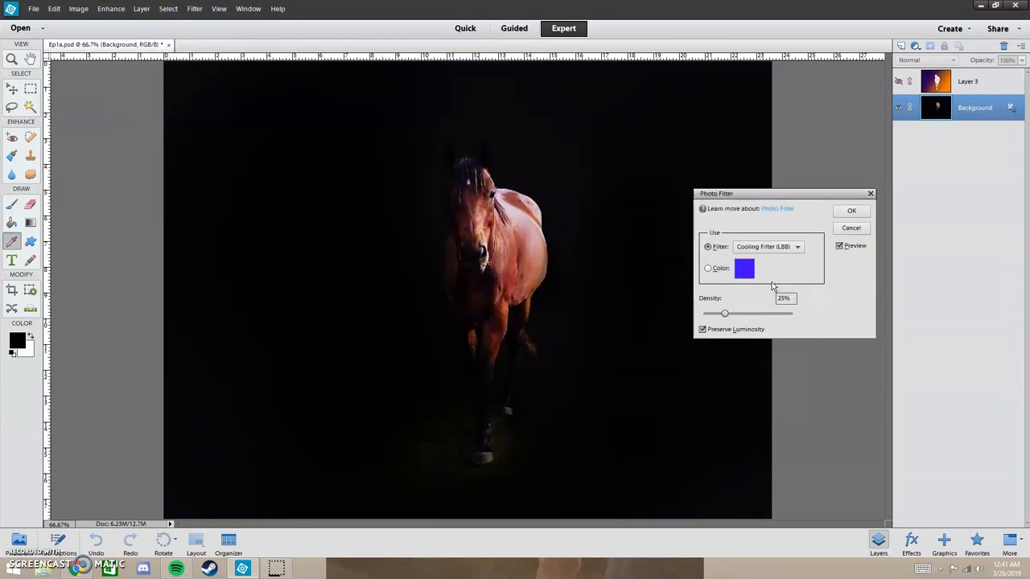
pyautogui.press('Up')
pyautogui.press('Up')
# - Cycle through the Photo Filter presets to compare their tints on the horse
pyautogui.click(774, 247)
pyautogui.click(759, 335)
pyautogui.press('Up')
pyautogui.press('Up')
pyautogui.press('Up')
pyautogui.press('Up')
pyautogui.press('Up')
pyautogui.press('Up')
pyautogui.press('Up')
pyautogui.press('Up')
pyautogui.press('Up')
pyautogui.press('Up')
pyautogui.press('Up')
pyautogui.press('Up')
pyautogui.press('Up')
pyautogui.press('Up')
pyautogui.scroll(3, 778, 254)
pyautogui.scroll(-8, 778, 254)
pyautogui.press('Down')
# - Compare more filter presets with the preview on and off, and apply the chosen Photo Filter to the Background layer
pyautogui.click(840, 248)
pyautogui.click(766, 251)
pyautogui.click(837, 245)
pyautogui.press('Down')
pyautogui.press('Down')
pyautogui.press('Down')
pyautogui.press('Down')
pyautogui.press('Down')
pyautogui.press('Down')
pyautogui.press('Up')
pyautogui.click(840, 247)
pyautogui.click(849, 211)
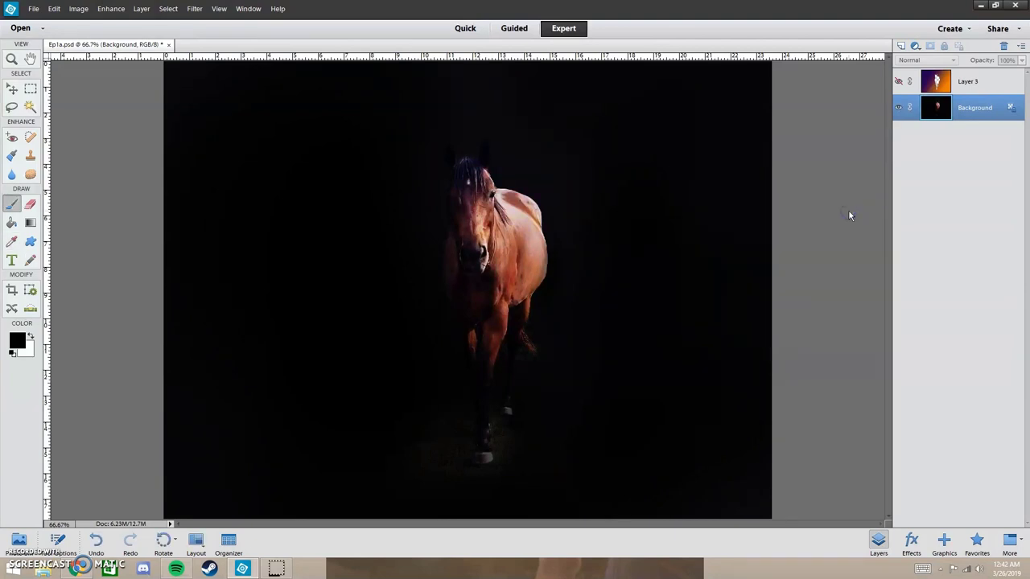
pyautogui.click(301, 220)
pyautogui.click(101, 317)
pyautogui.click(687, 449)
pyautogui.click(306, 183)
pyautogui.click(250, 193)
pyautogui.click(64, 265)
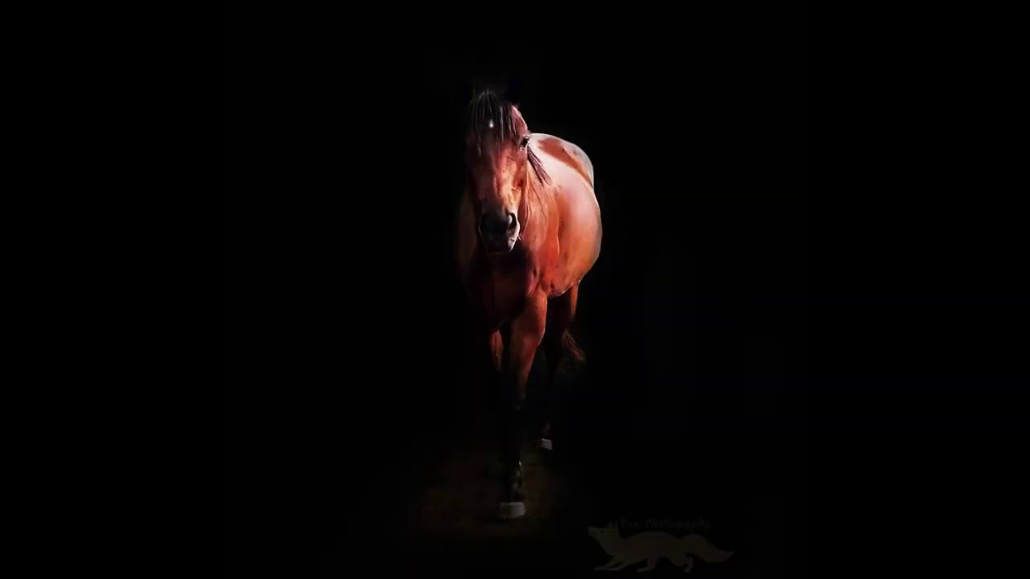